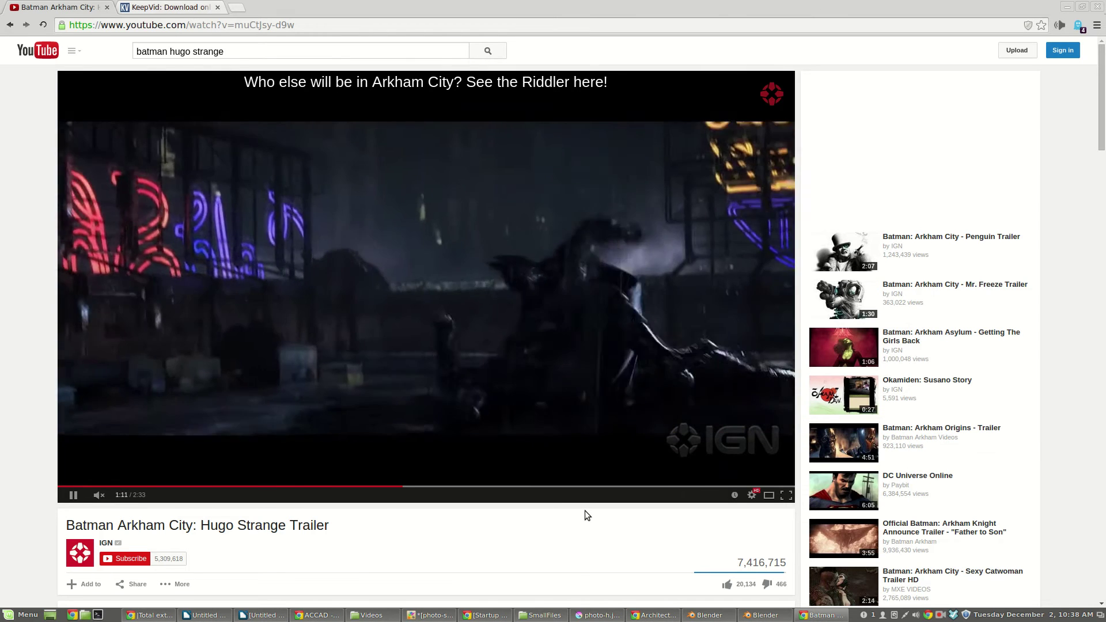
# Step: Unmute and pause the Batman Arkham City: Hugo Strange trailer, and switch to the KeepVid download page
pyautogui.click(95, 495)
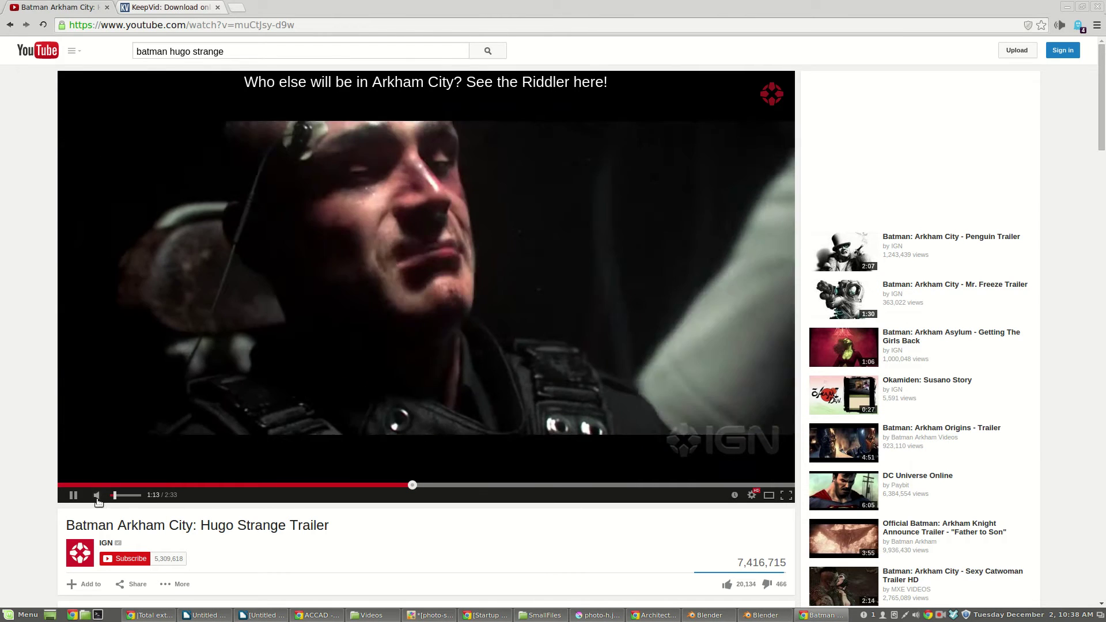
pyautogui.click(73, 495)
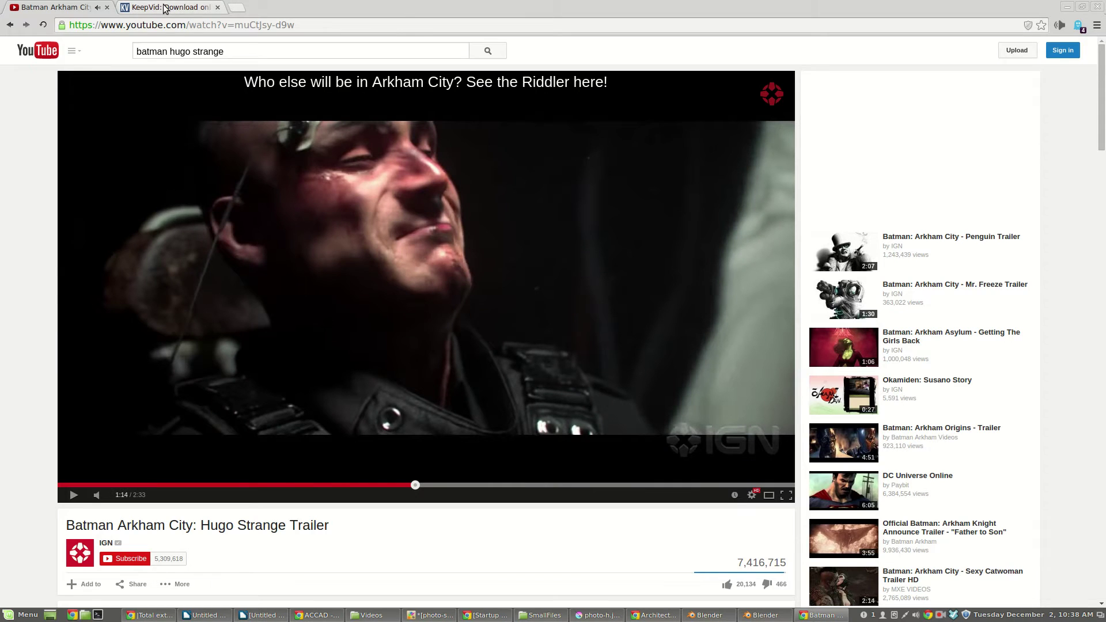
pyautogui.click(180, 7)
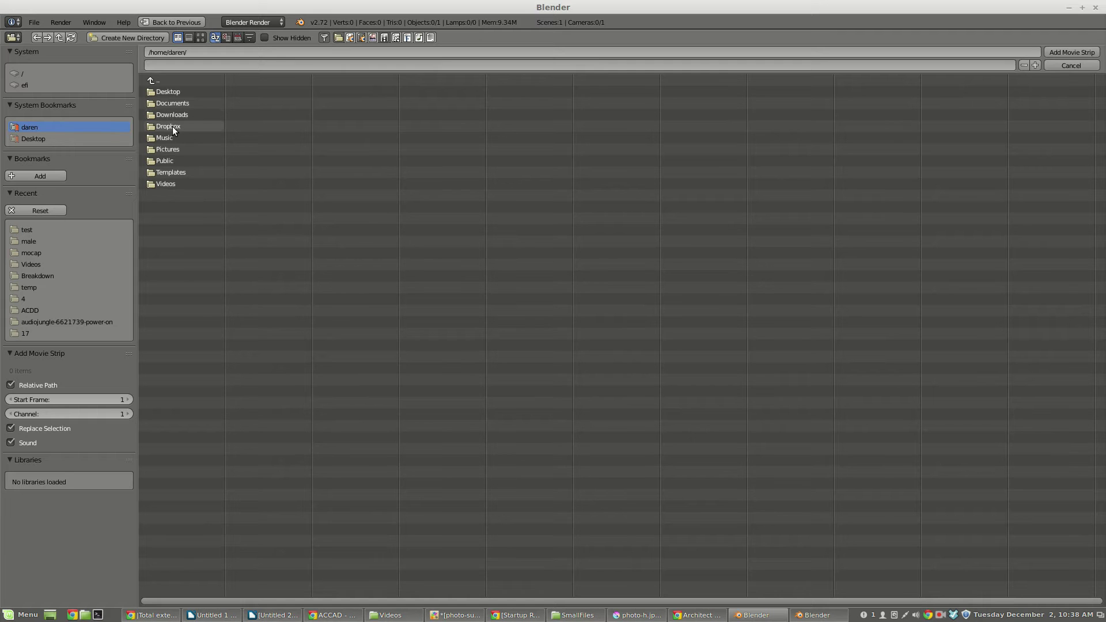
# Step: Add Batman Arkham City- Hugo Strange Trailer.mp4 from the Downloads folder as a movie strip and erase its separate sound strip
pyautogui.click(172, 115)
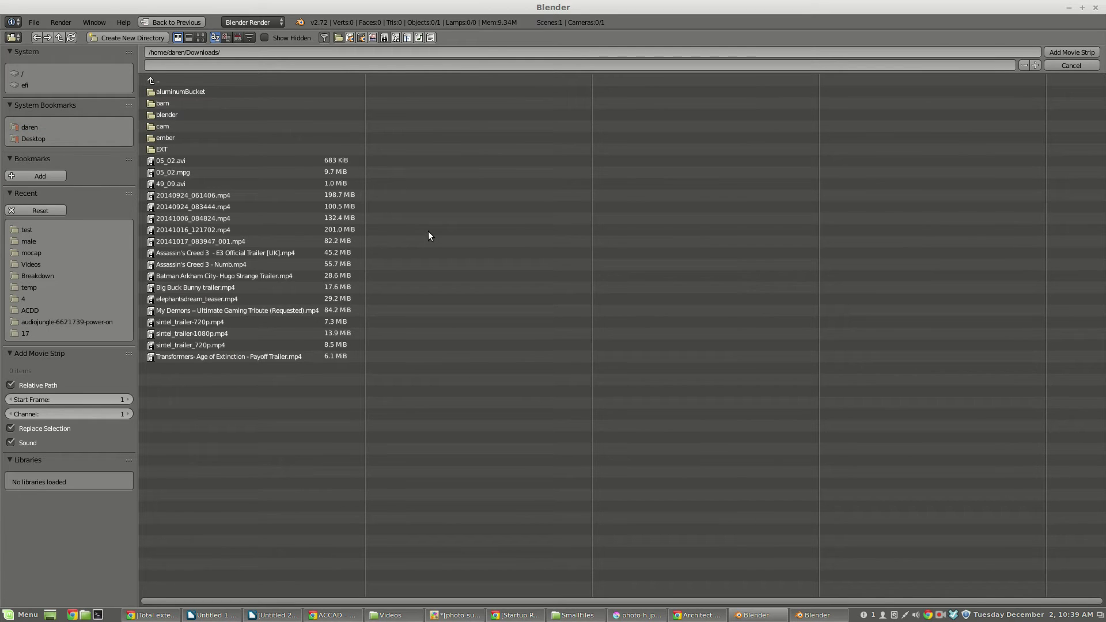
pyautogui.click(271, 276)
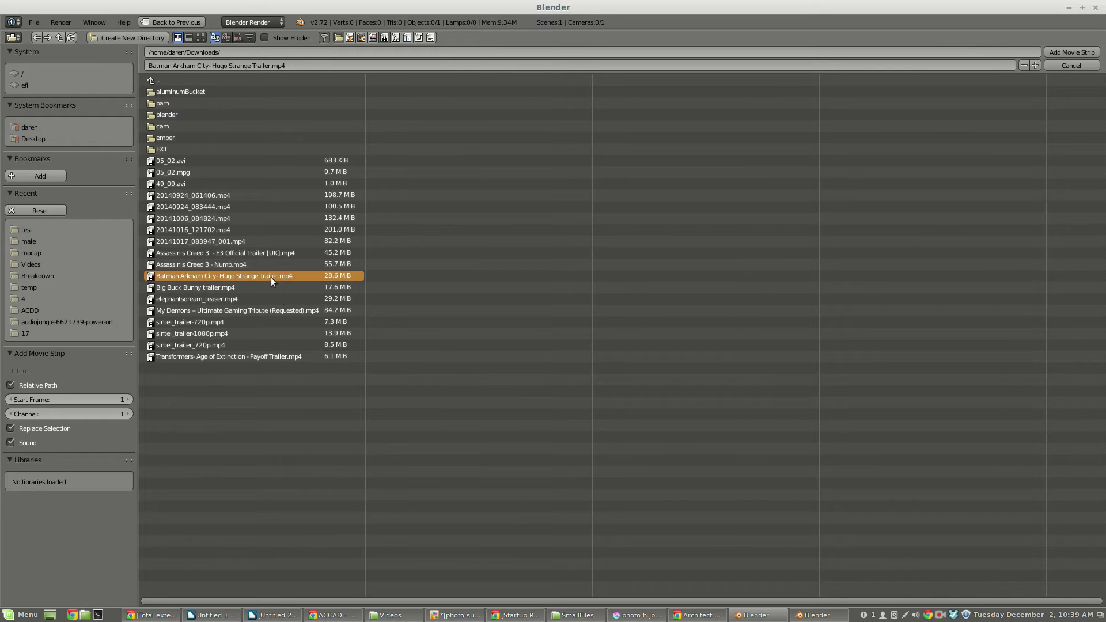
pyautogui.click(1071, 52)
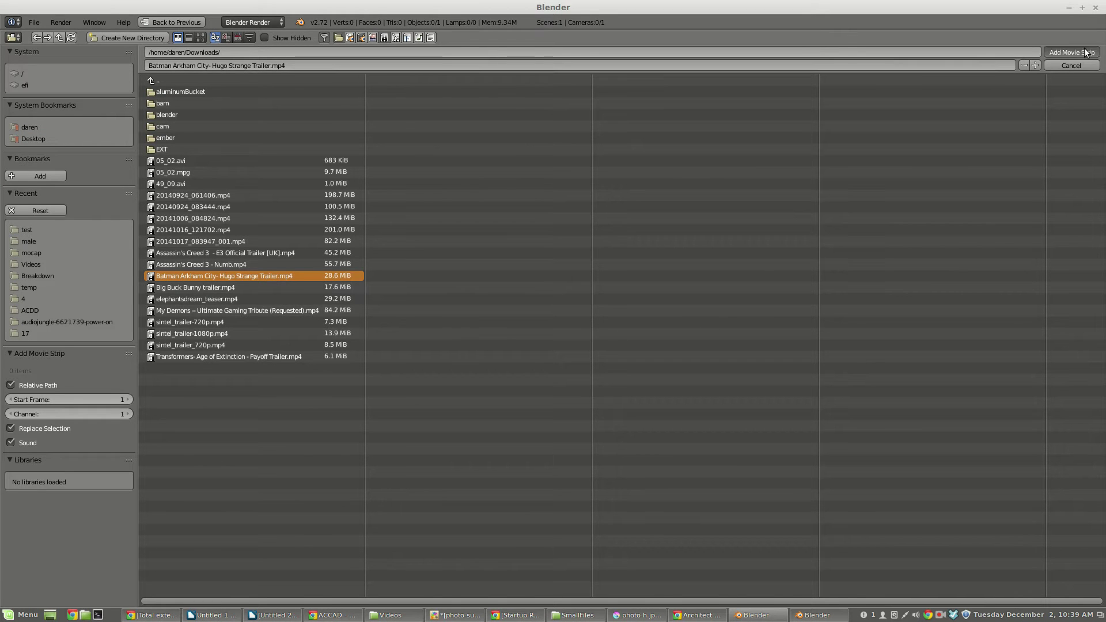
pyautogui.press('x')
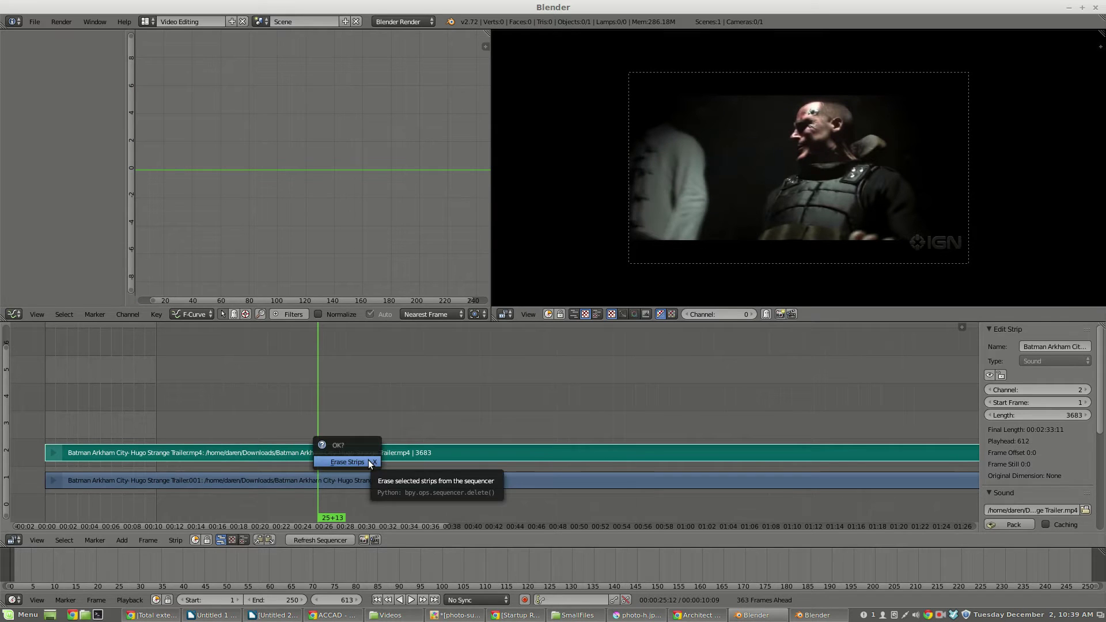
pyautogui.click(368, 461)
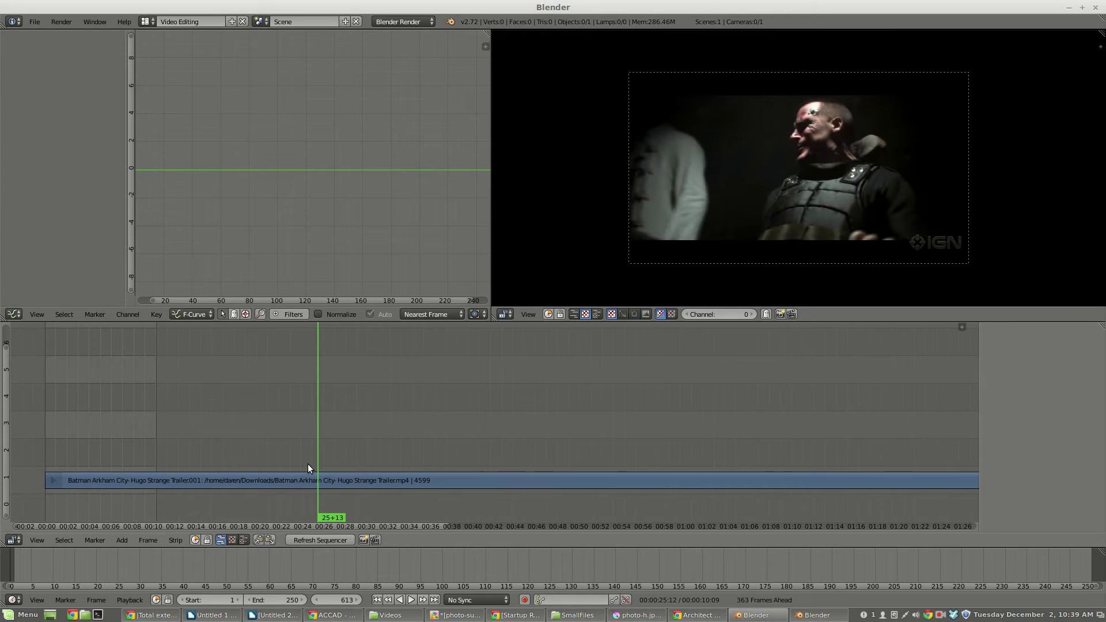
# Step: Move the playhead just past the end of the trailer strip and set the end frame to 4608
pyautogui.moveTo(347, 464); pyautogui.dragTo(421, 465)
pyautogui.keyDown('ctrl'); pyautogui.moveTo(625, 478); pyautogui.dragTo(262, 461, button='middle'); pyautogui.keyUp('ctrl')
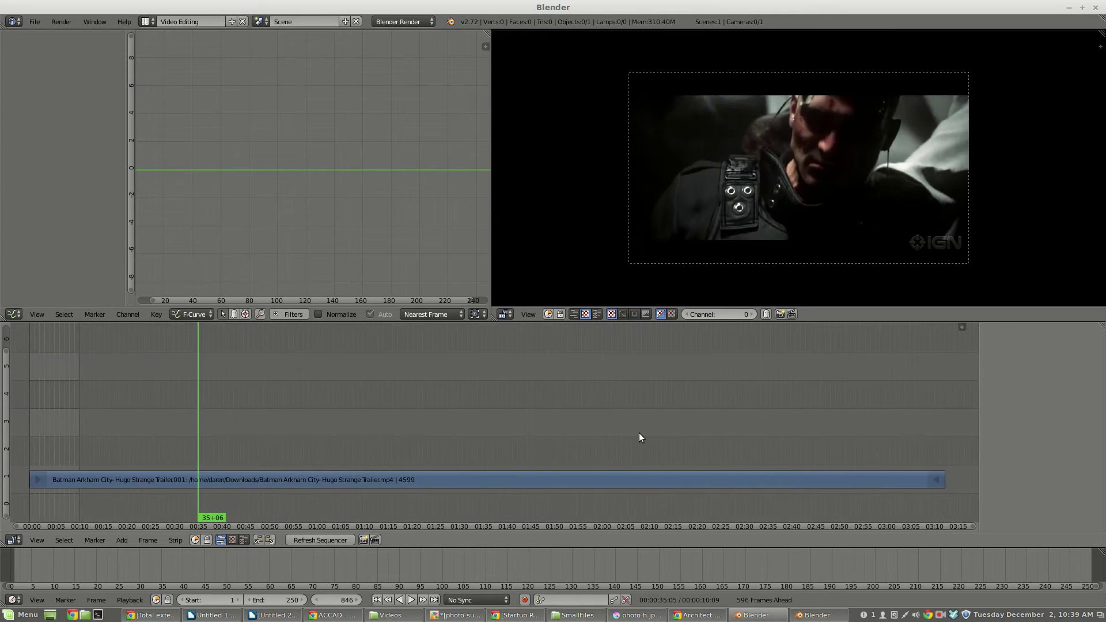
pyautogui.click(946, 447)
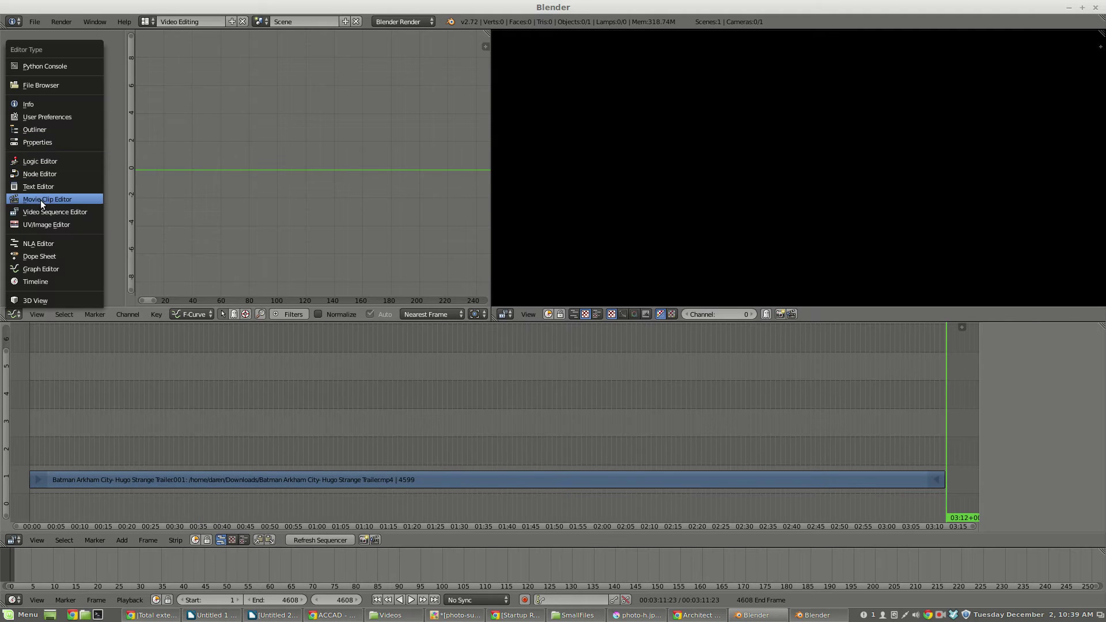
# Step: Set the JPEG output quality to 50% in the render properties and render the animation
pyautogui.click(39, 142)
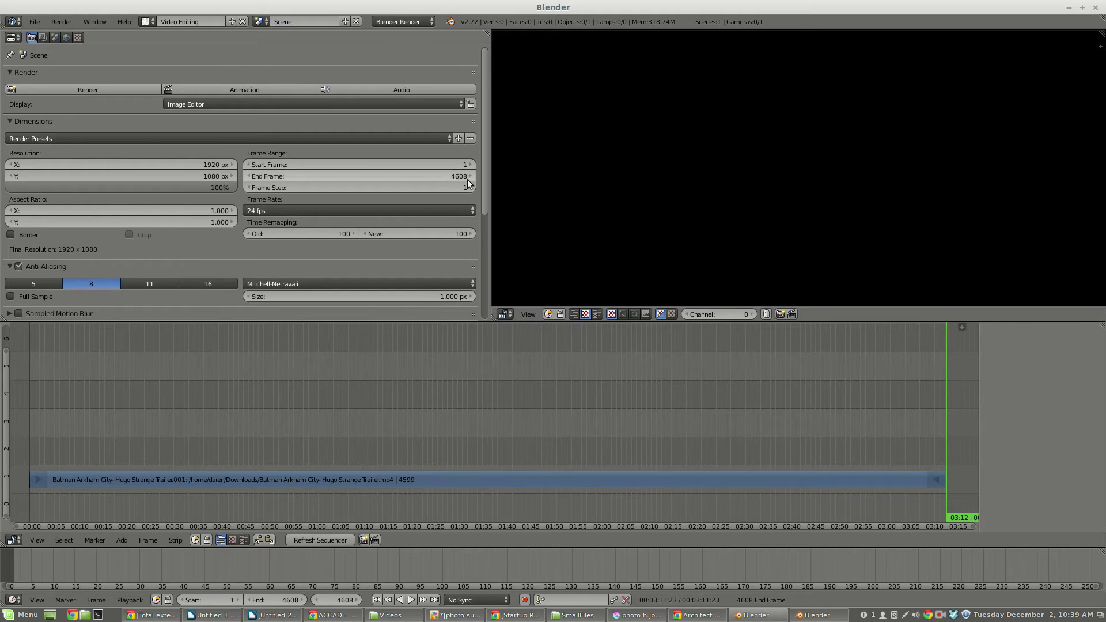
pyautogui.scroll(-8, 131, 255)
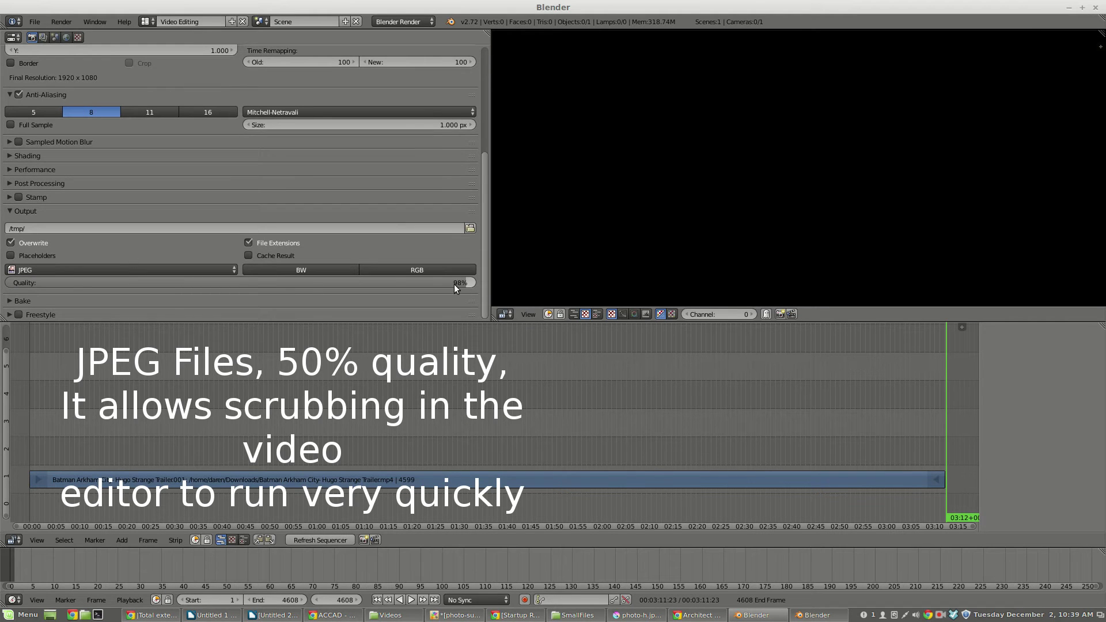
pyautogui.moveTo(454, 285); pyautogui.dragTo(266, 283)
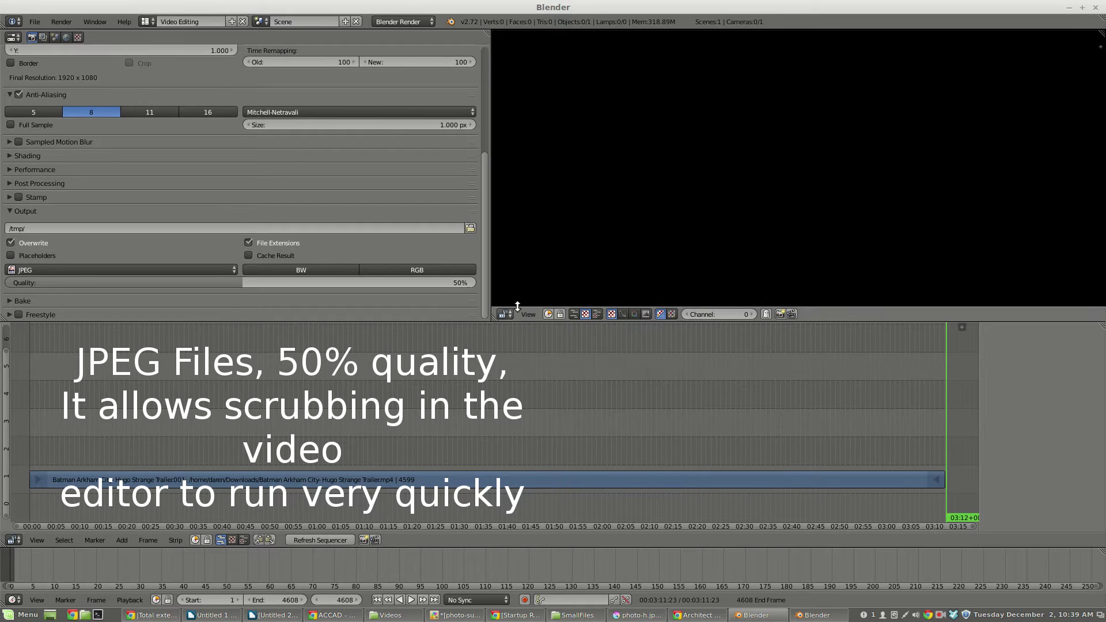
pyautogui.scroll(8, 255, 246)
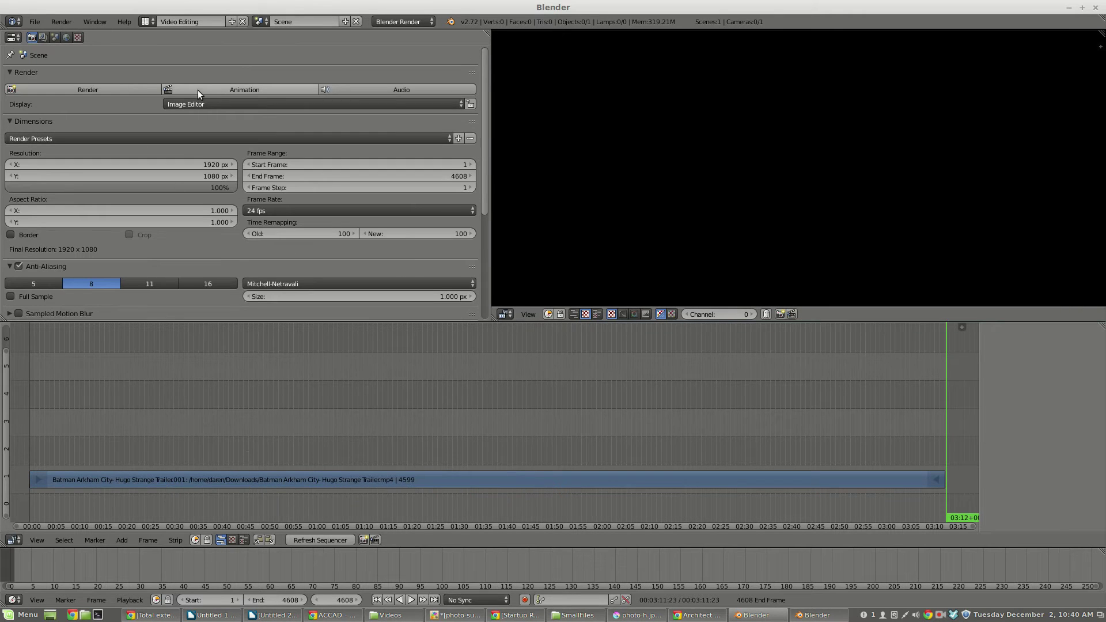
pyautogui.click(223, 91)
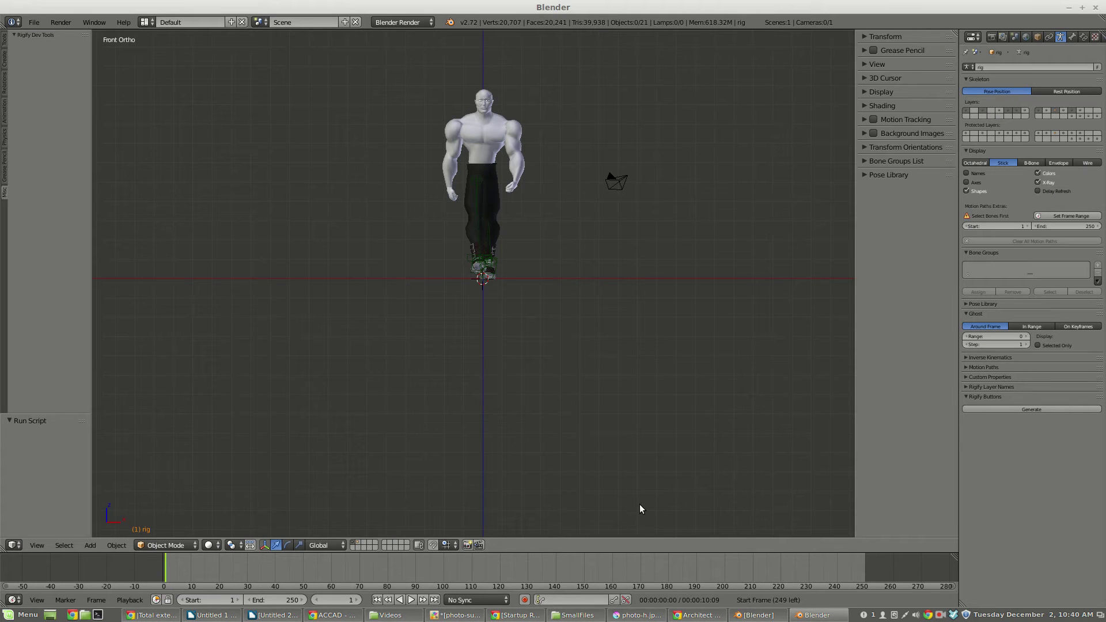
# Step: Enable background images in the character's front view and load BM_AC_0001.jpg as an image sequence
pyautogui.scroll(-1, 593, 358)
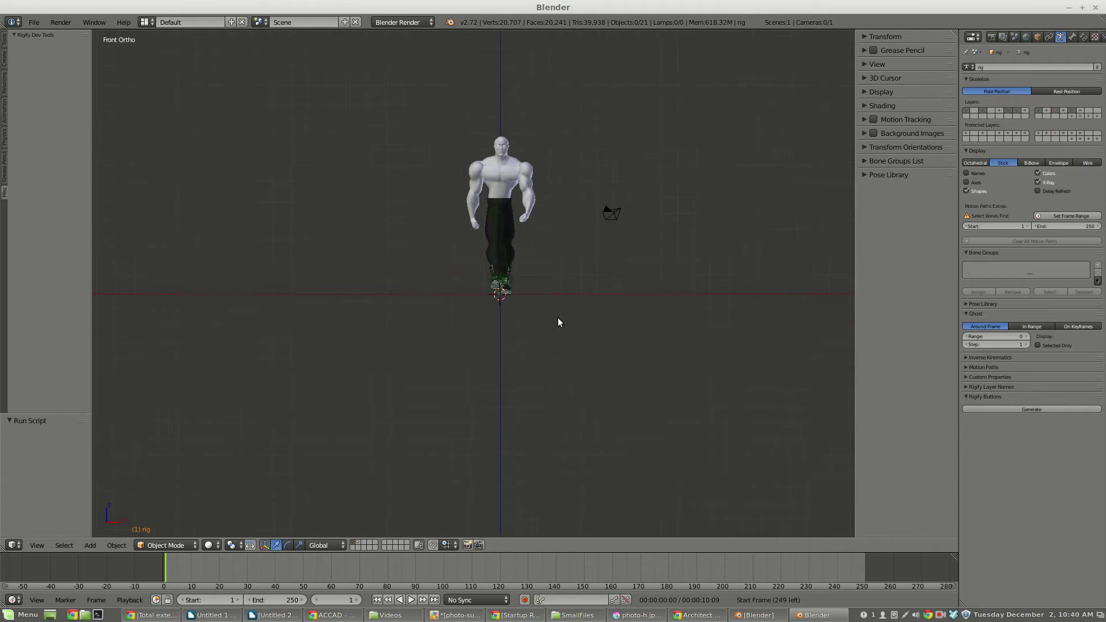
pyautogui.keyDown('shift'); pyautogui.moveTo(545, 295); pyautogui.dragTo(555, 383, button='middle'); pyautogui.keyUp('shift')
pyautogui.scroll(2, 520, 333)
pyautogui.scroll(1, 520, 333)
pyautogui.keyDown('shift'); pyautogui.moveTo(530, 297); pyautogui.dragTo(517, 328, button='middle'); pyautogui.keyUp('shift')
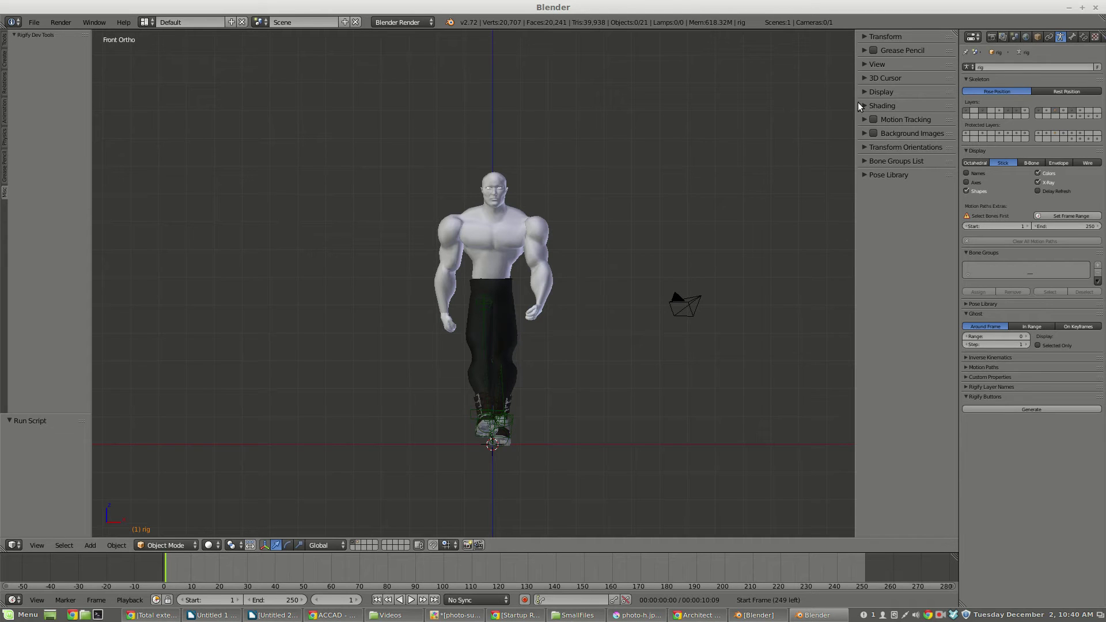
pyautogui.click(864, 134)
pyautogui.click(873, 133)
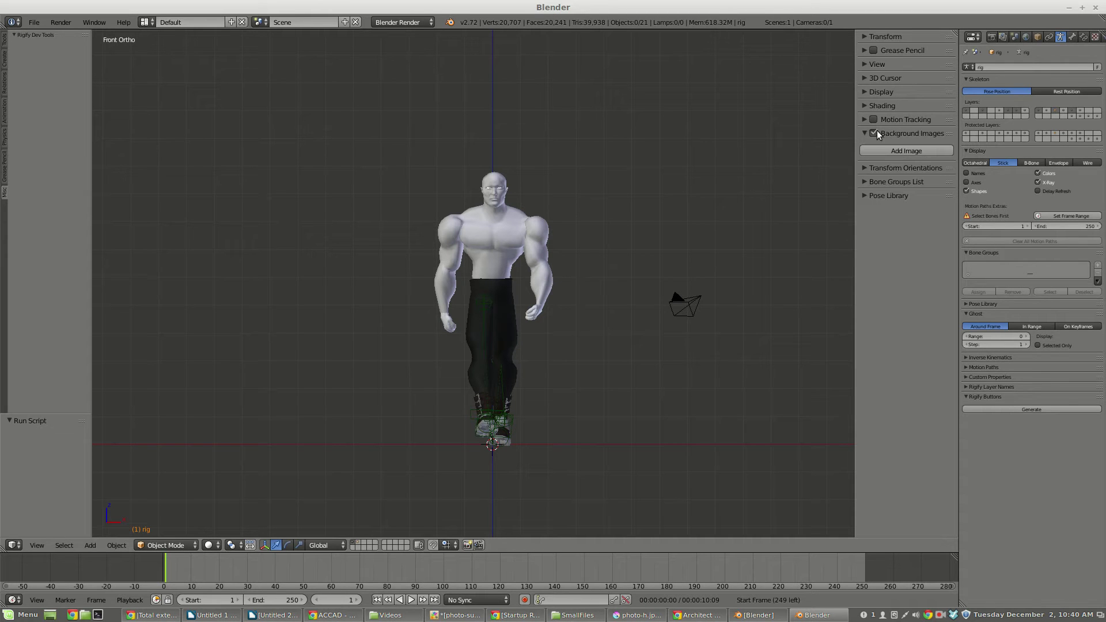
pyautogui.click(910, 151)
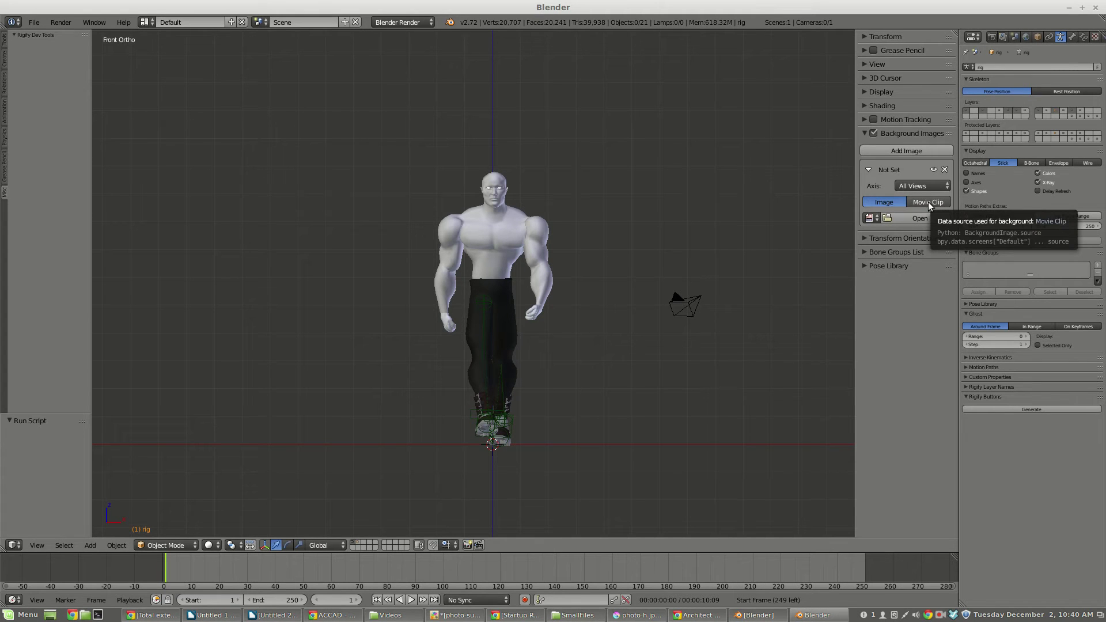
pyautogui.click(902, 216)
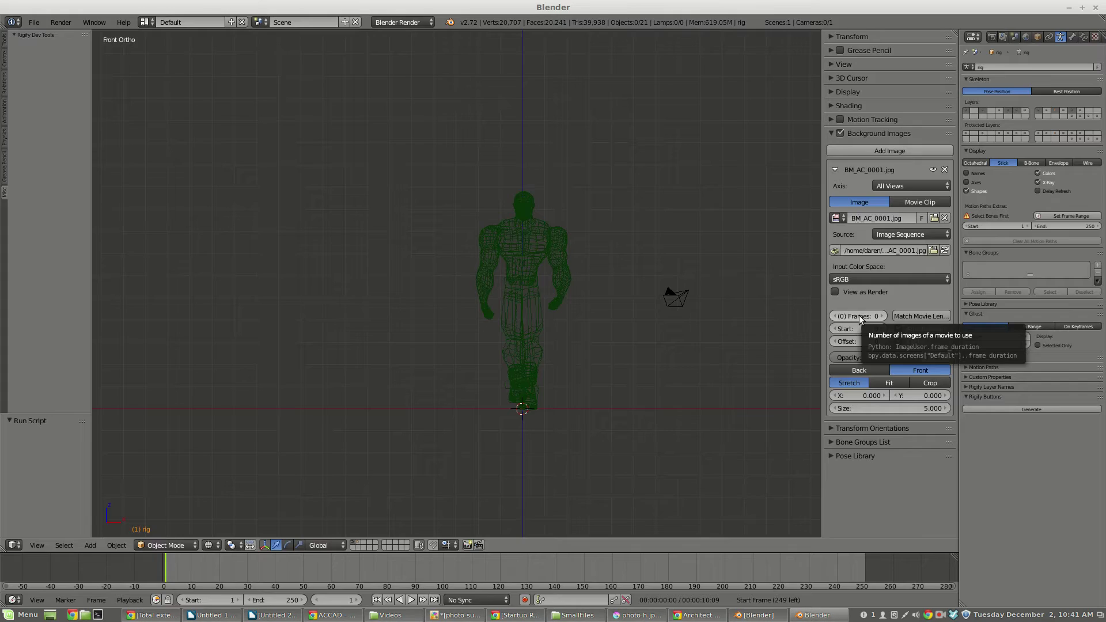
# Step: Set the background image sequence's frame count to 1500
pyautogui.click(859, 316)
pyautogui.click(859, 315)
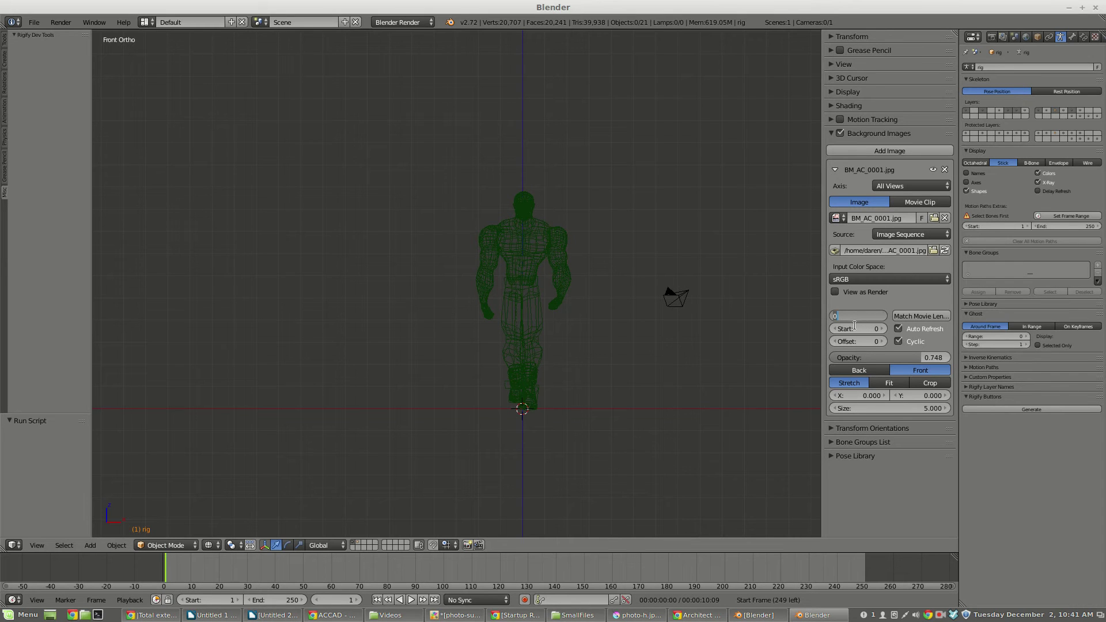
pyautogui.press('Return')
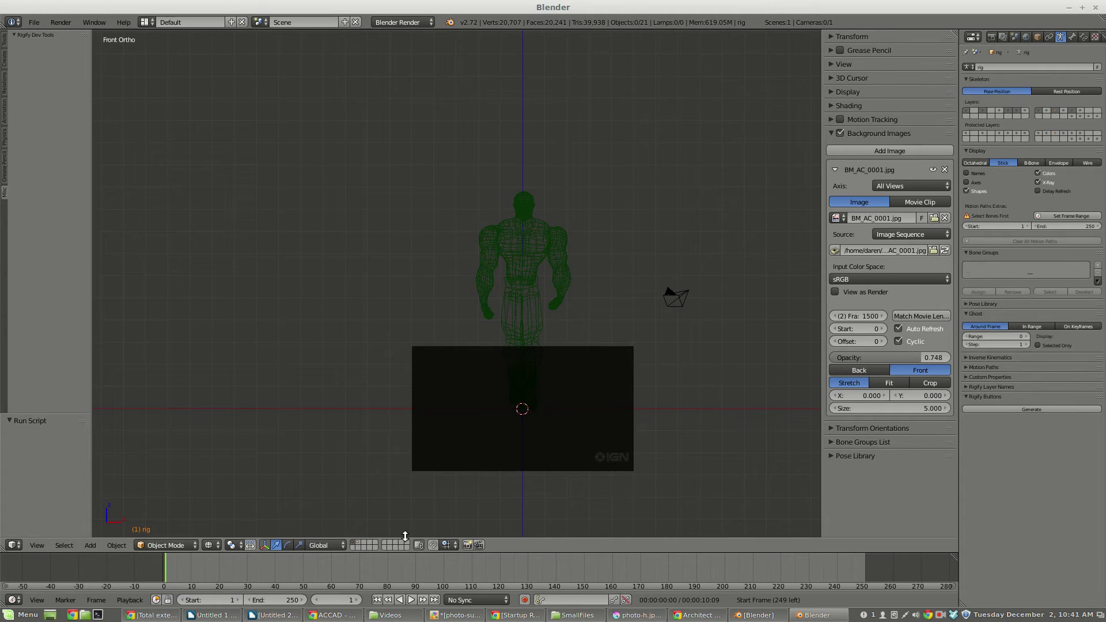
# Step: Scrub through the timeline to examine how the background footage plays behind the character
pyautogui.moveTo(166, 572); pyautogui.dragTo(509, 574)
pyautogui.keyDown('ctrl'); pyautogui.moveTo(741, 573); pyautogui.dragTo(694, 573, button='middle'); pyautogui.keyUp('ctrl')
pyautogui.moveTo(775, 571); pyautogui.dragTo(387, 566, button='middle')
pyautogui.moveTo(340, 561); pyautogui.dragTo(777, 561)
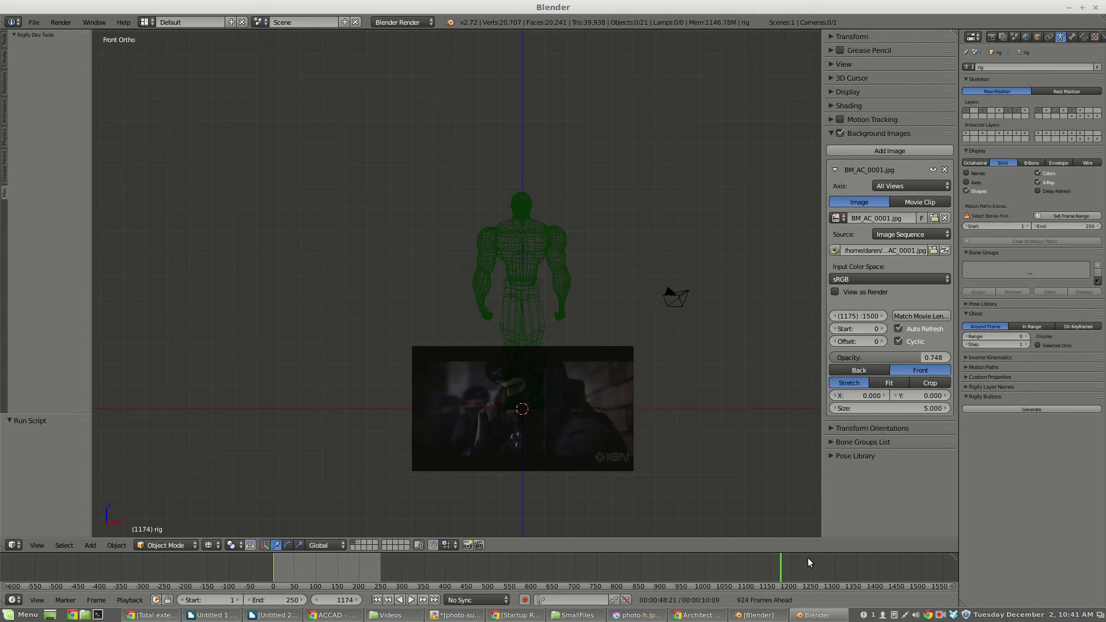
pyautogui.scroll(-4, 800, 558)
pyautogui.moveTo(796, 559); pyautogui.dragTo(313, 559, button='middle')
pyautogui.moveTo(315, 561); pyautogui.dragTo(784, 582)
pyautogui.moveTo(785, 582); pyautogui.dragTo(626, 562, button='middle')
pyautogui.moveTo(620, 562); pyautogui.dragTo(63, 569)
pyautogui.moveTo(60, 568); pyautogui.dragTo(441, 563, button='middle')
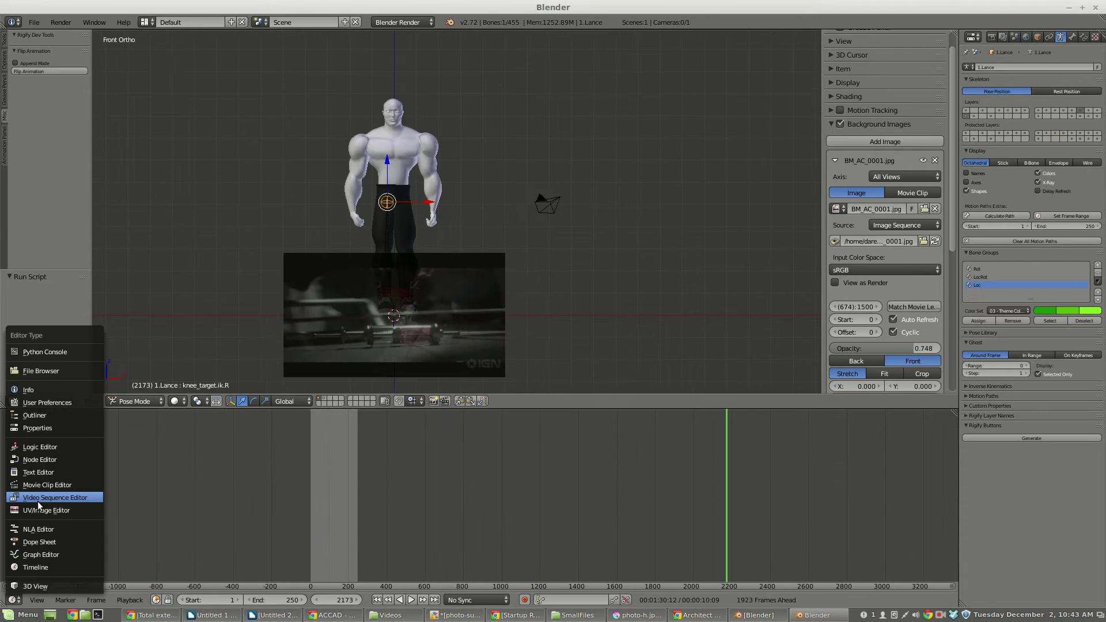
# Step: Change the timeline area to the Video Sequence Editor and add the image sequence starting at BM_AC_0001.jpg as an image strip
pyautogui.click(33, 495)
pyautogui.hotkey('shift', 'a')
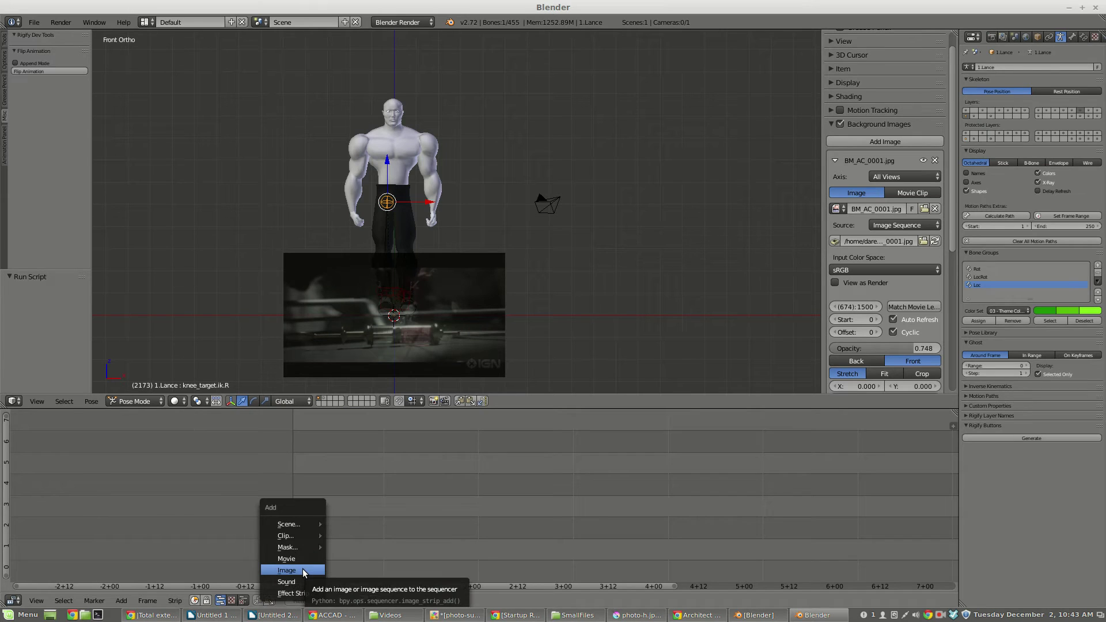
pyautogui.click(296, 569)
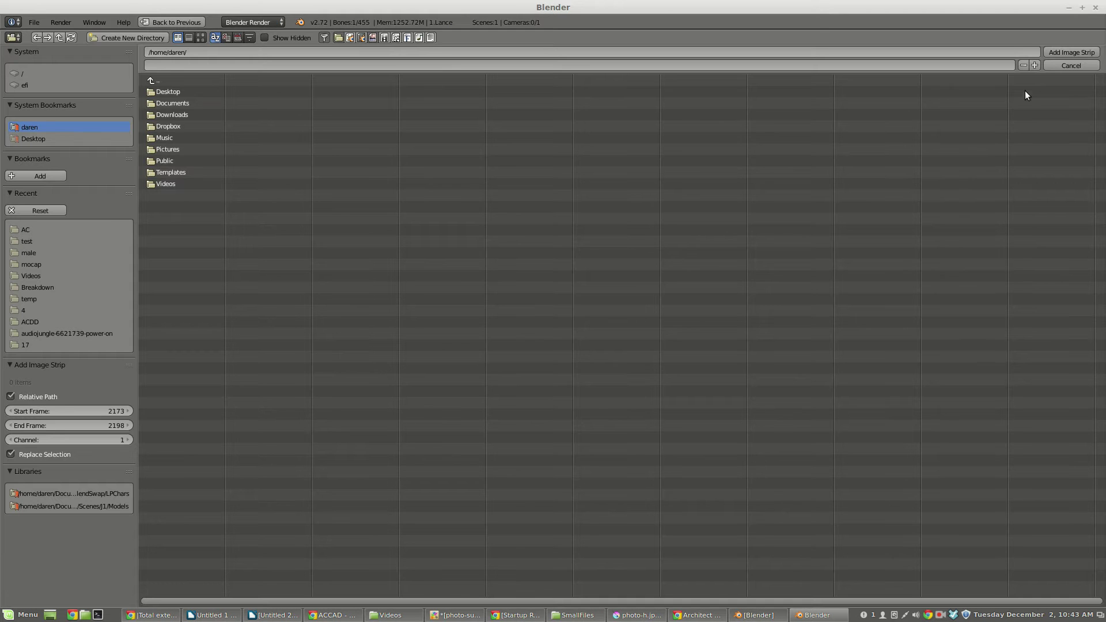
pyautogui.click(1070, 65)
pyautogui.keyDown('ctrl'); pyautogui.moveTo(677, 557); pyautogui.dragTo(761, 548, button='middle'); pyautogui.keyUp('ctrl')
pyautogui.moveTo(658, 515); pyautogui.dragTo(481, 507, button='middle')
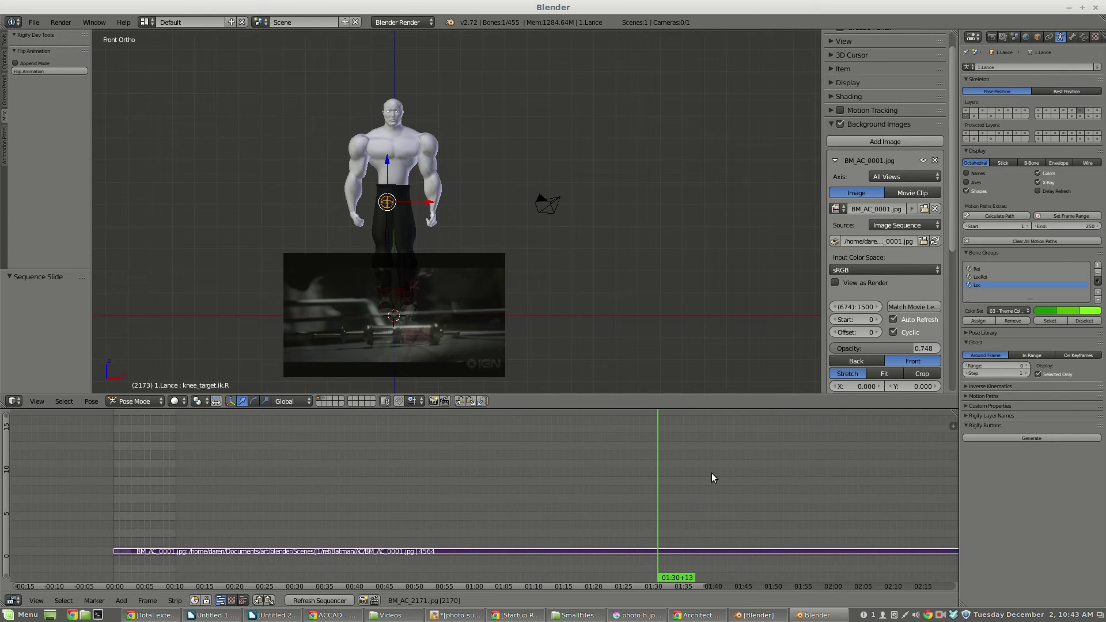
# Step: Split the sequencer area to hold a video preview and split the 3D view to add a Timeline editor
pyautogui.moveTo(954, 413); pyautogui.dragTo(922, 416)
pyautogui.click(14, 402)
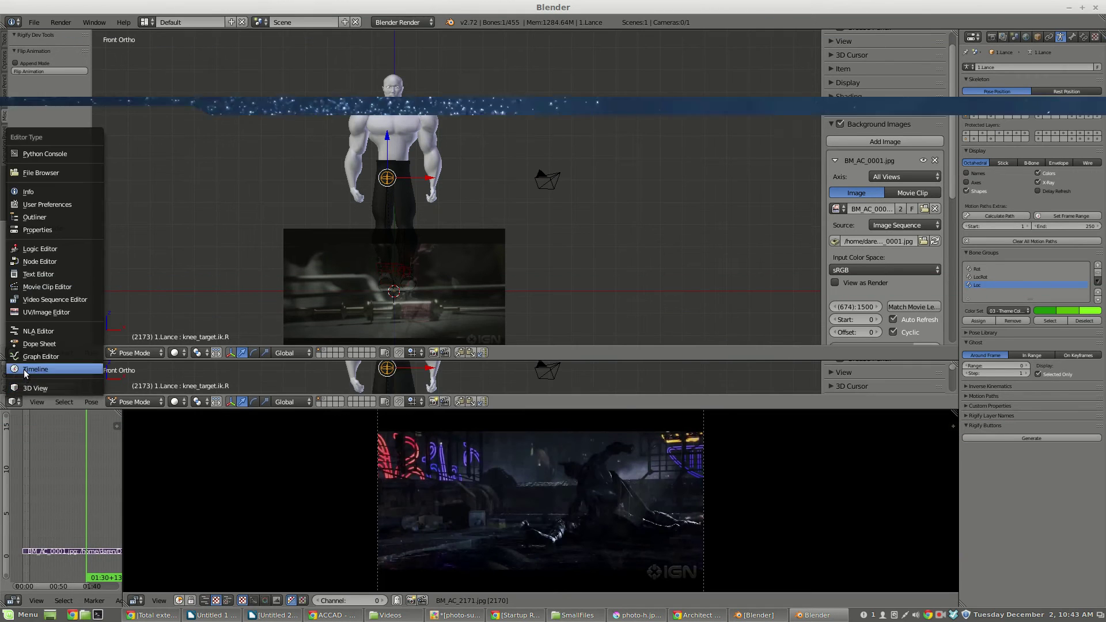
pyautogui.click(25, 370)
# Step: Scrub the timeline to frame 216 to check the preview, and remove the background image from the 3D view
pyautogui.keyDown('ctrl'); pyautogui.moveTo(373, 375); pyautogui.dragTo(349, 375, button='middle'); pyautogui.keyUp('ctrl')
pyautogui.moveTo(251, 369); pyautogui.dragTo(468, 367)
pyautogui.click(557, 369)
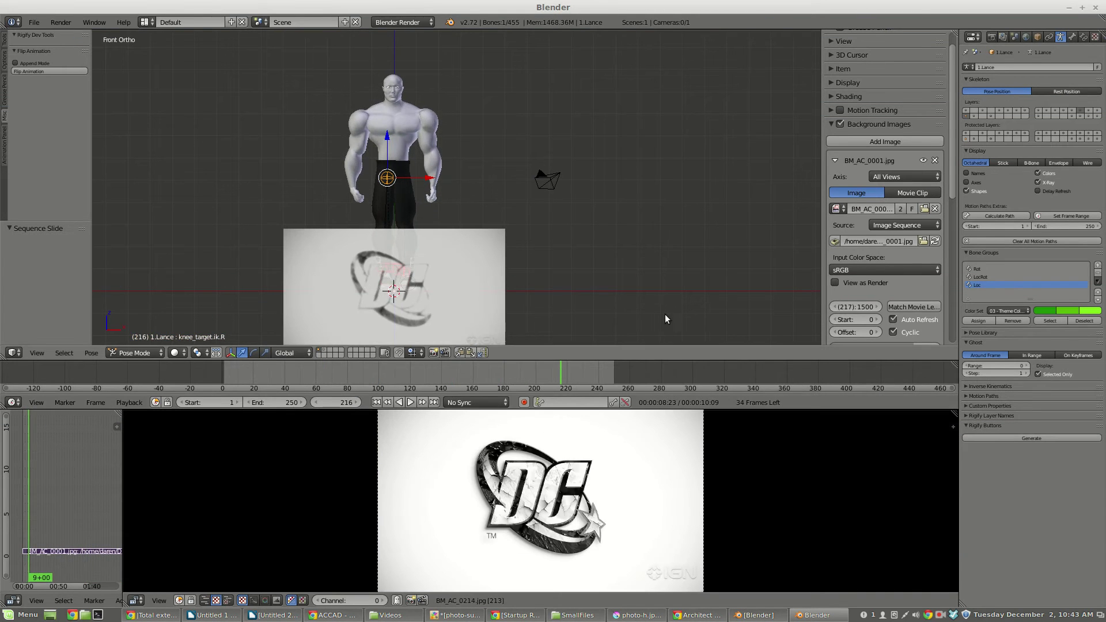
pyautogui.click(934, 161)
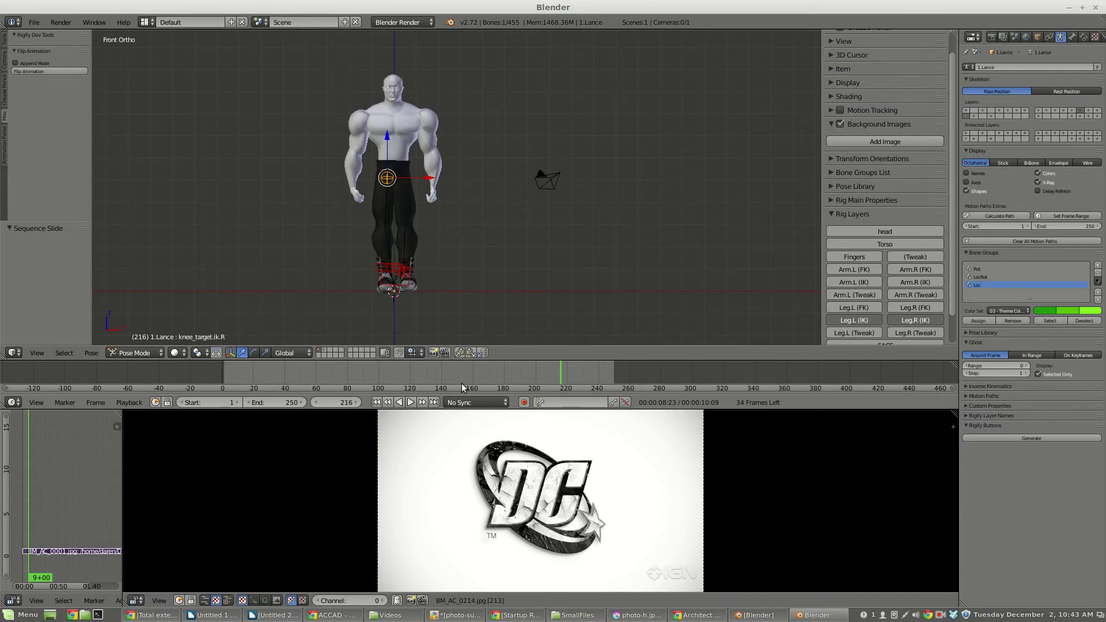
pyautogui.click(571, 372)
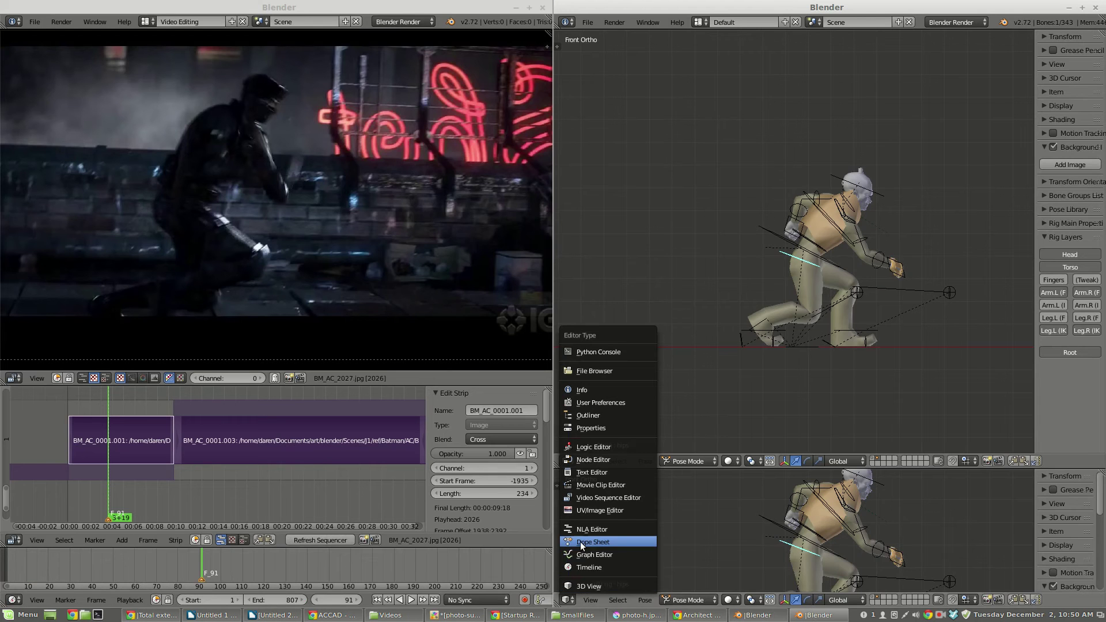
# Step: Change the lower area to the Dope Sheet and move the right foot IK control about 2.08 forward along the global X axis
pyautogui.click(579, 542)
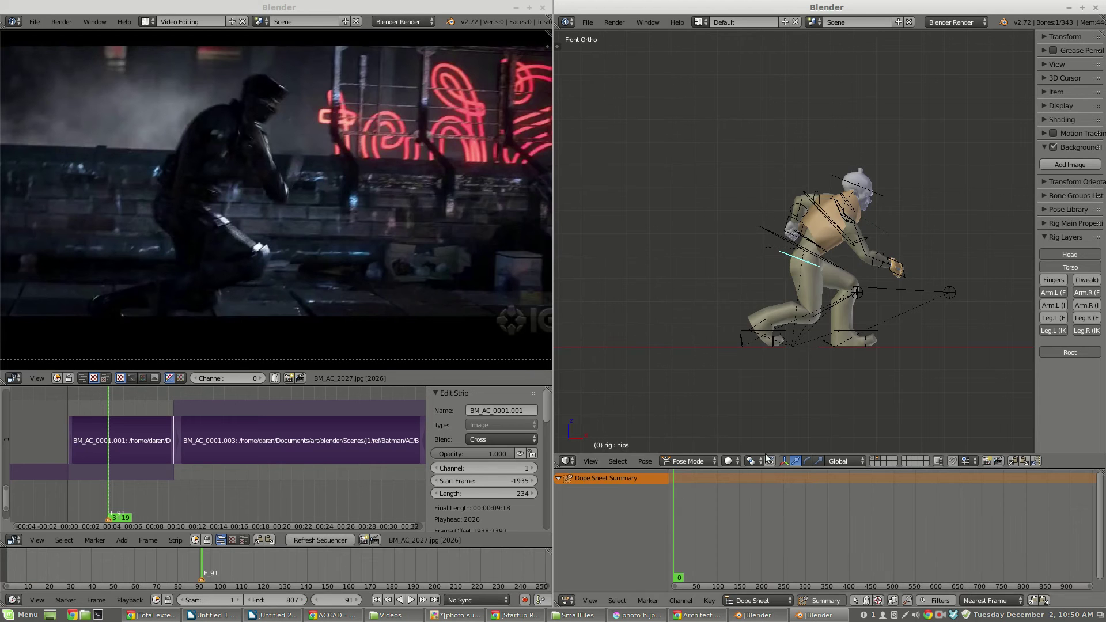
pyautogui.rightClick(771, 327)
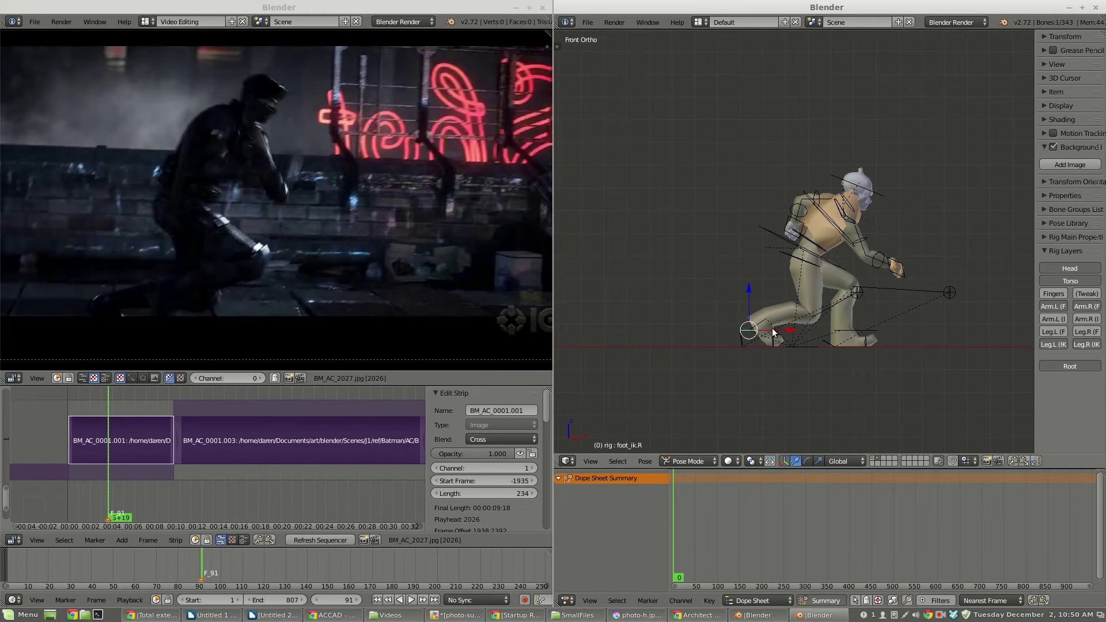
pyautogui.press('g')
pyautogui.press('x')
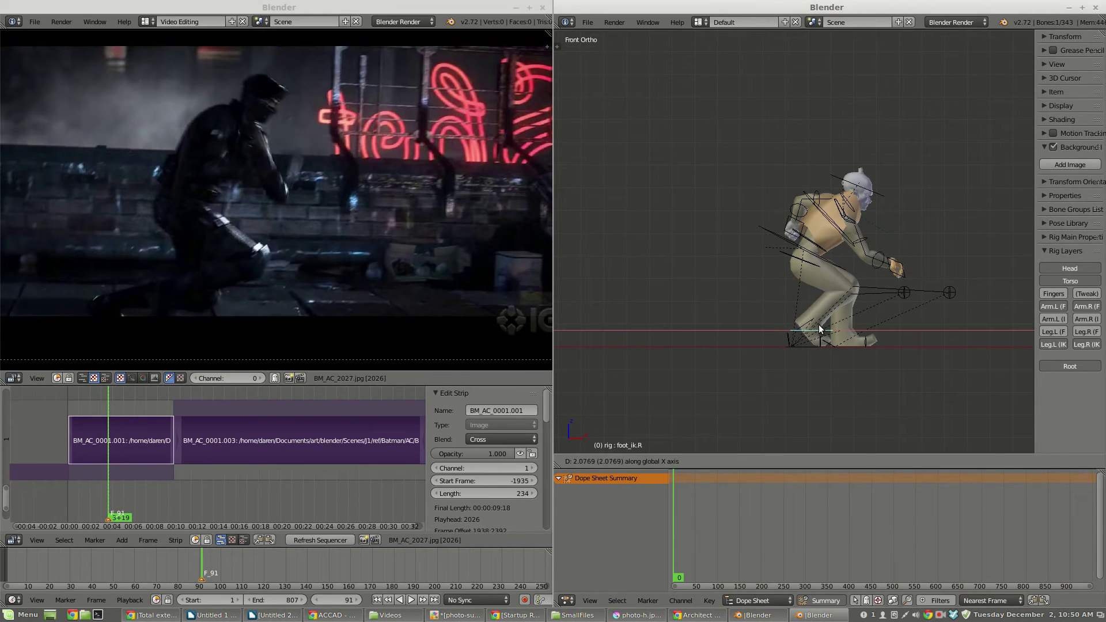
pyautogui.click(821, 329)
# Step: Move the left foot IK control back behind the character along the ground and select the left foot roll control
pyautogui.moveTo(844, 333); pyautogui.dragTo(726, 335, button='right')
pyautogui.rightClick(725, 336)
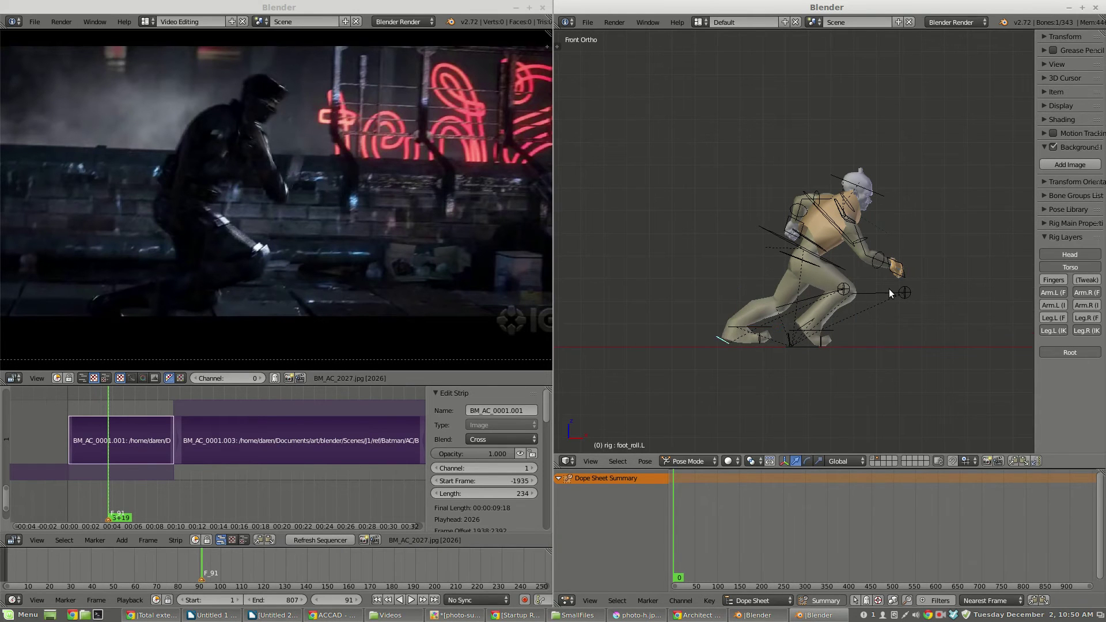
# Step: Rotate the left foot roll control to raise the back heel off the ground
pyautogui.press('r')
pyautogui.click(849, 61)
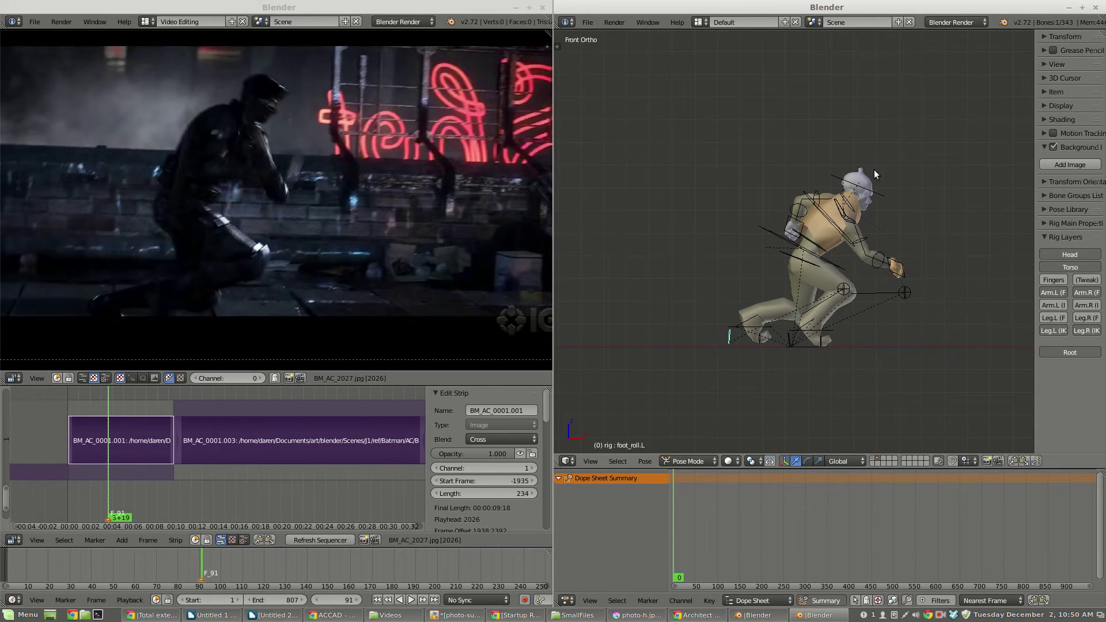
# Step: Trackball-rotate the right upper arm forward and bend the right forearm inward to match the reference frame
pyautogui.rightClick(864, 248)
pyautogui.press('r')
pyautogui.press('y')
pyautogui.press('y')
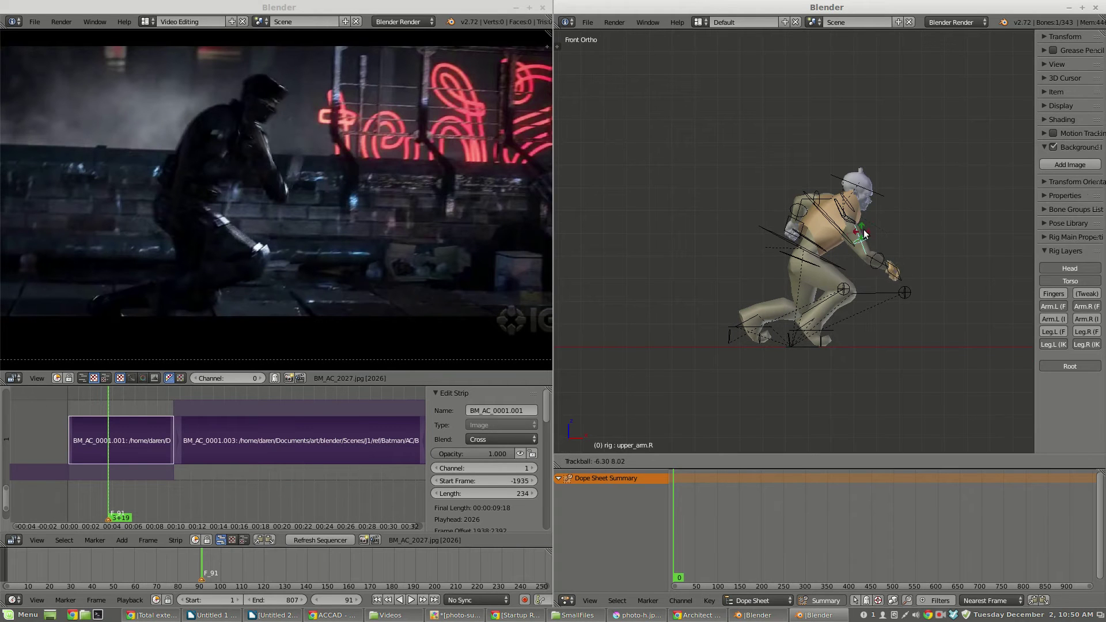
pyautogui.click(895, 220)
pyautogui.rightClick(870, 278)
pyautogui.press('r')
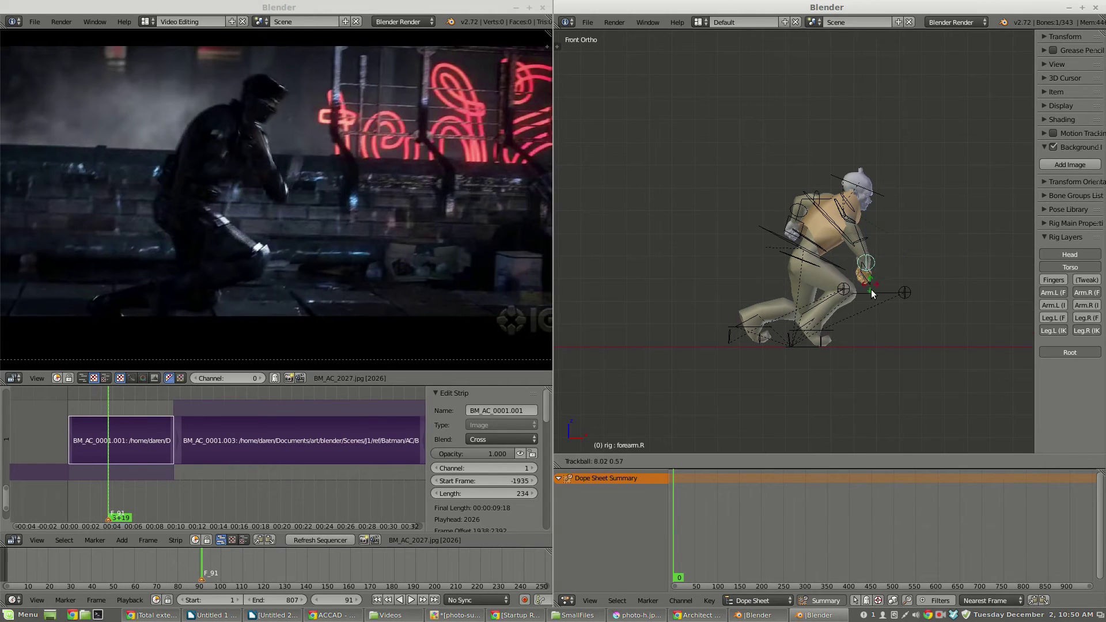
pyautogui.click(871, 310)
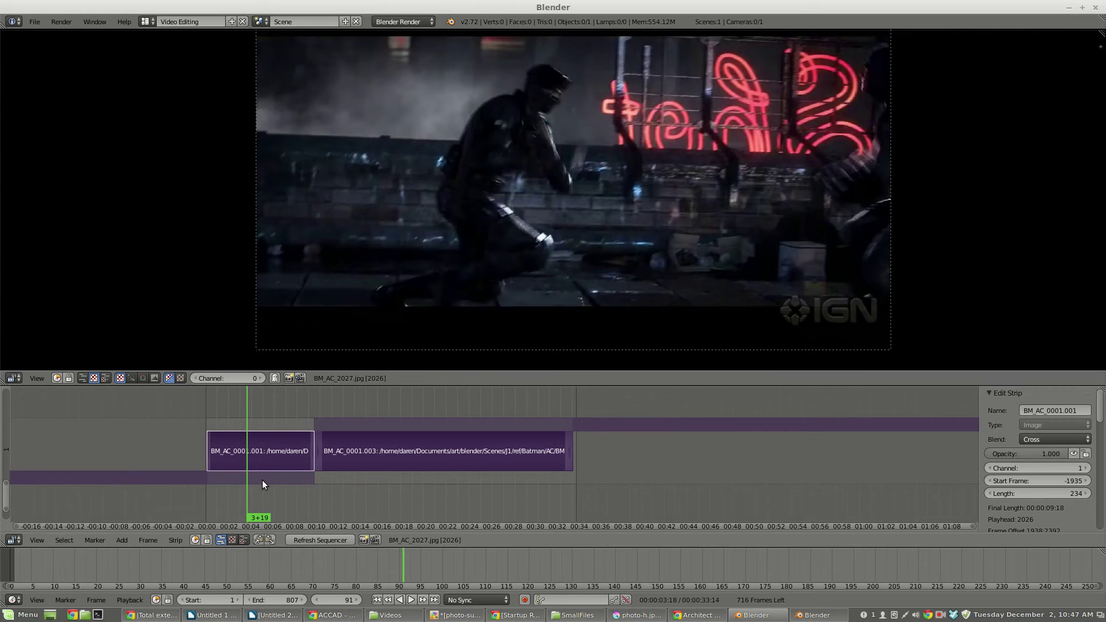
# Step: Mark frame 91 in the reference video sequence, and switch to the character window to show both legs' FK layers instead of their IK layers
pyautogui.press('m')
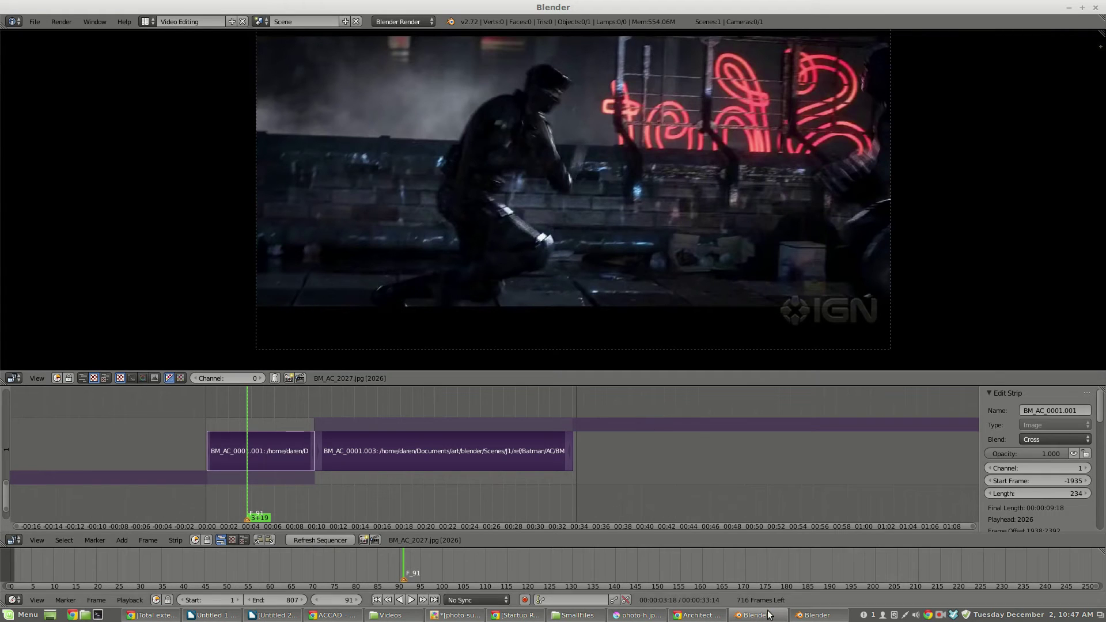
pyautogui.click(818, 614)
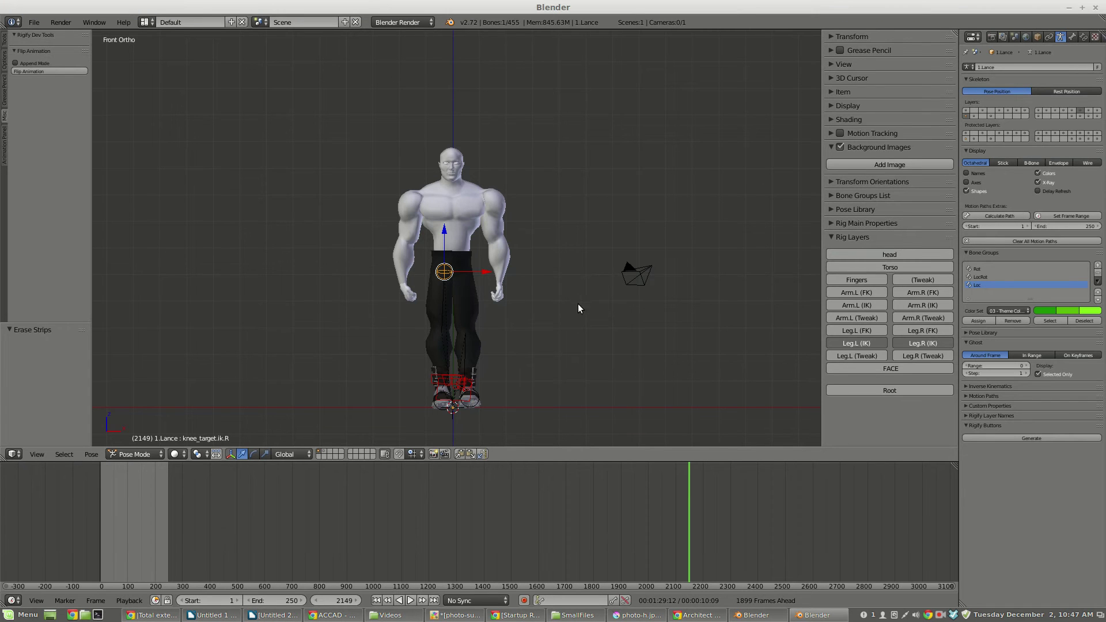
pyautogui.click(874, 327)
pyautogui.click(907, 331)
pyautogui.click(903, 344)
pyautogui.click(847, 341)
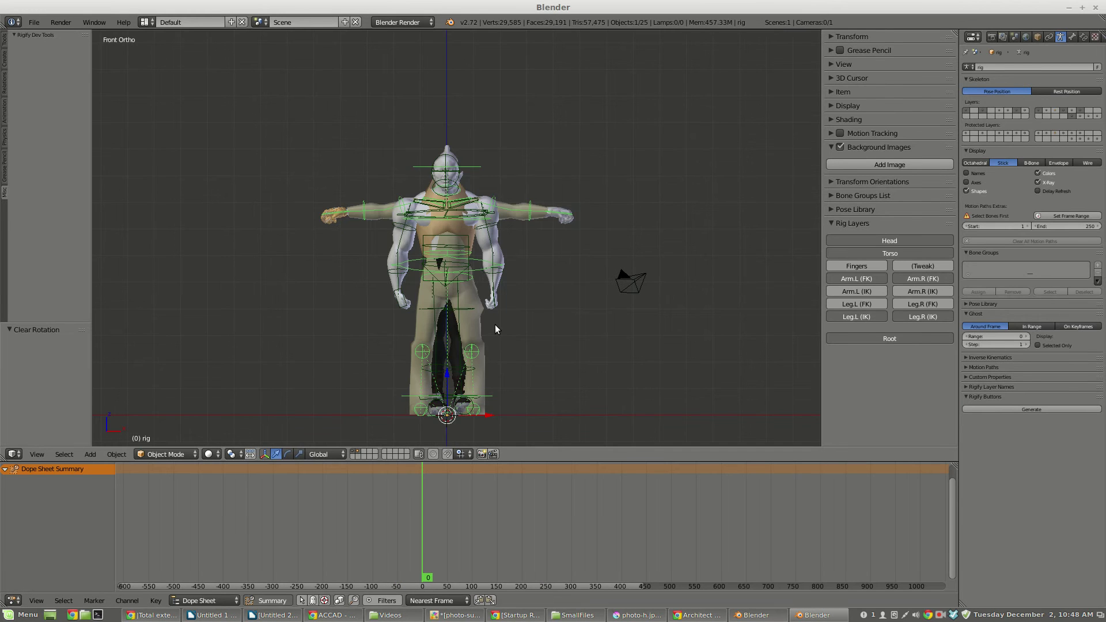
# Step: Return to the video sequencer window and shift the reference preview slightly down within its view
pyautogui.press('KP_7')
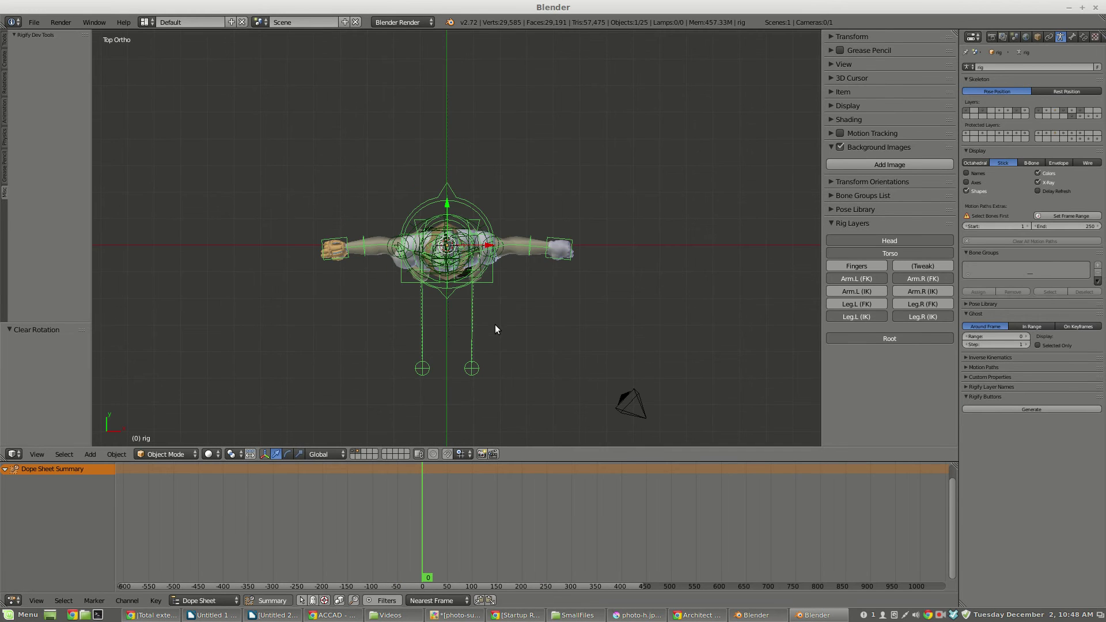
pyautogui.rightClick(633, 396)
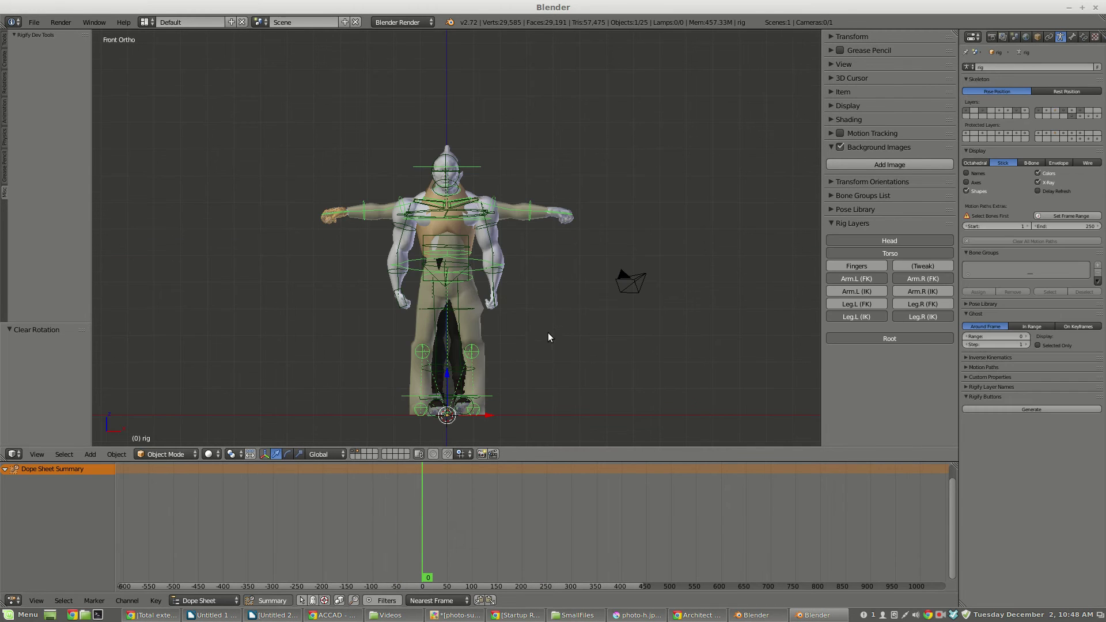
pyautogui.click(759, 618)
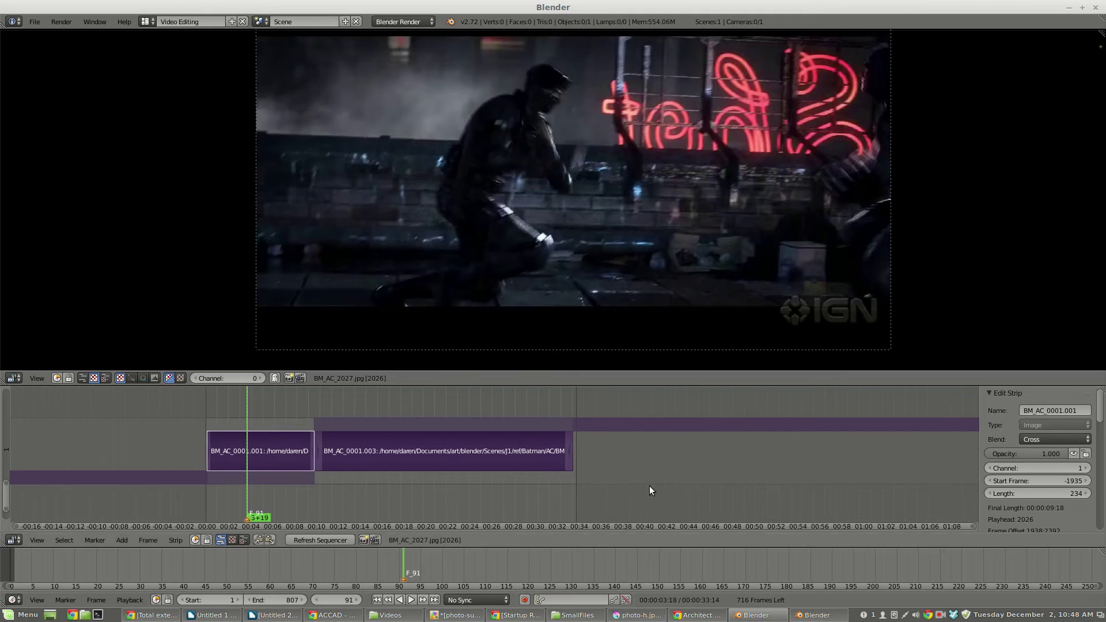
pyautogui.moveTo(686, 201); pyautogui.dragTo(679, 211, button='middle')
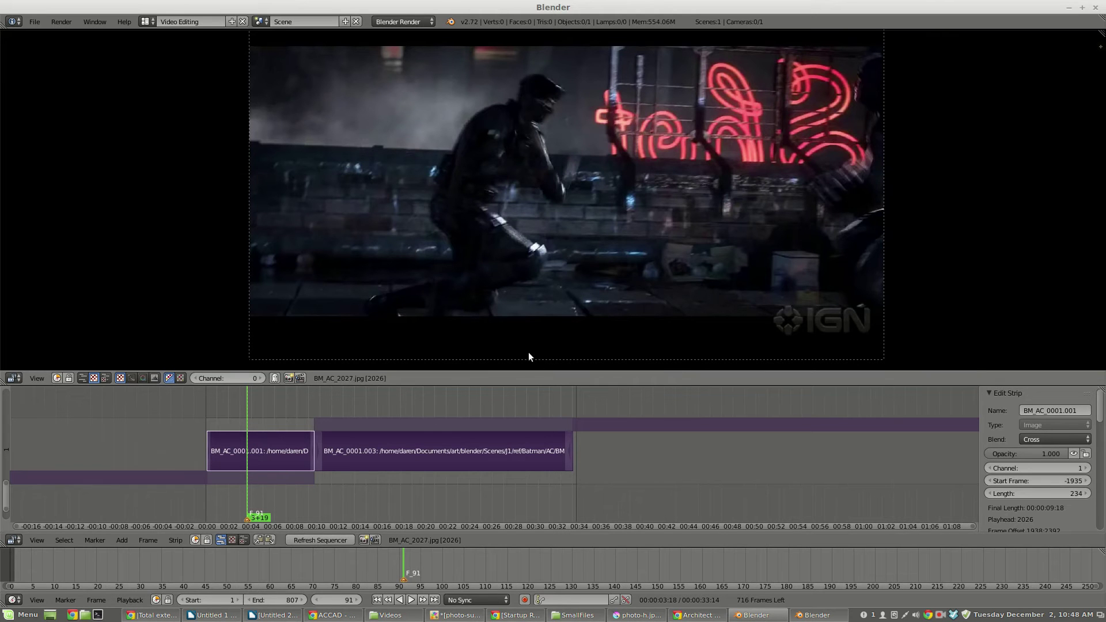
# Step: Switch to the character window, and in top view move the camera onto the Y axis before the characters and rotate it about 50.2°
pyautogui.click(818, 615)
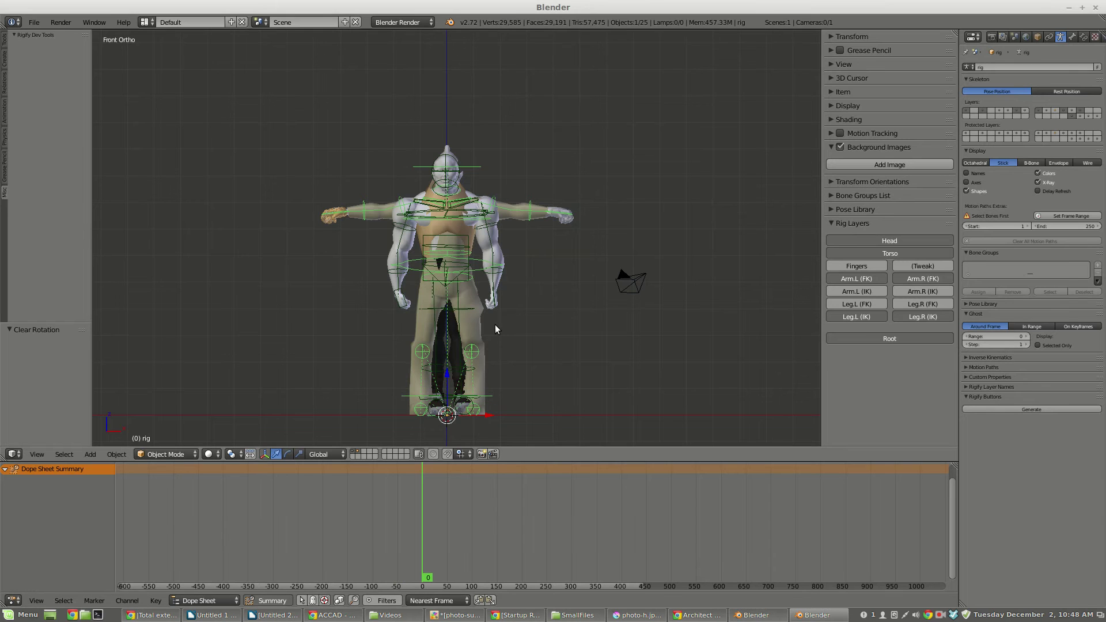
pyautogui.press('KP_7')
pyautogui.rightClick(634, 395)
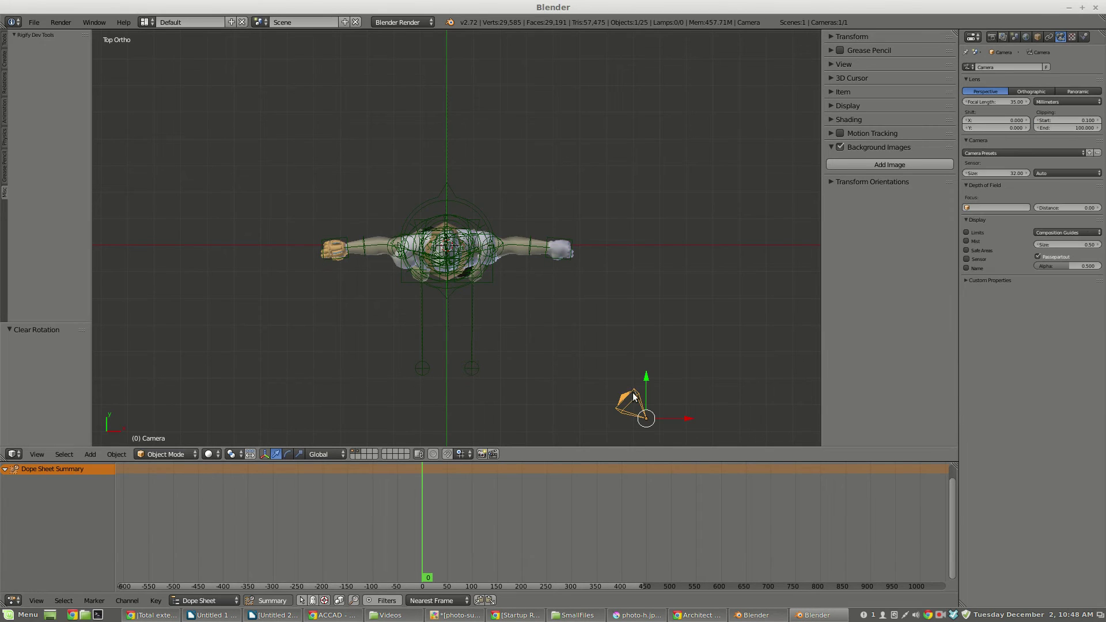
pyautogui.scroll(-1, 658, 296)
pyautogui.keyDown('shift'); pyautogui.moveTo(658, 291); pyautogui.dragTo(650, 132, button='middle'); pyautogui.keyUp('shift')
pyautogui.press('g')
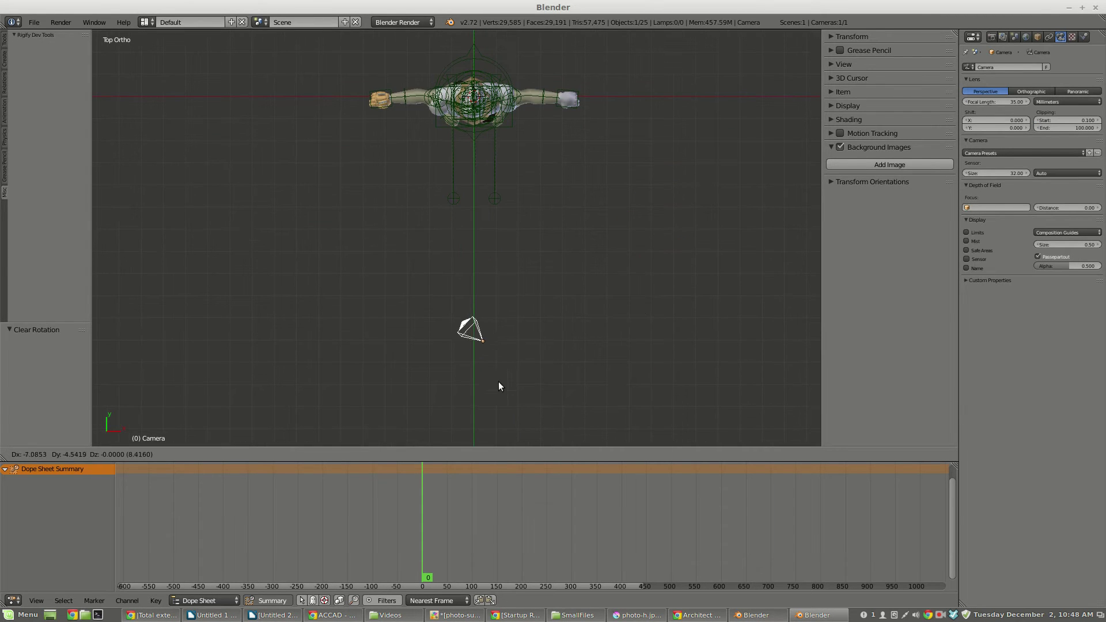
pyautogui.click(498, 385)
pyautogui.press('r')
pyautogui.click(494, 413)
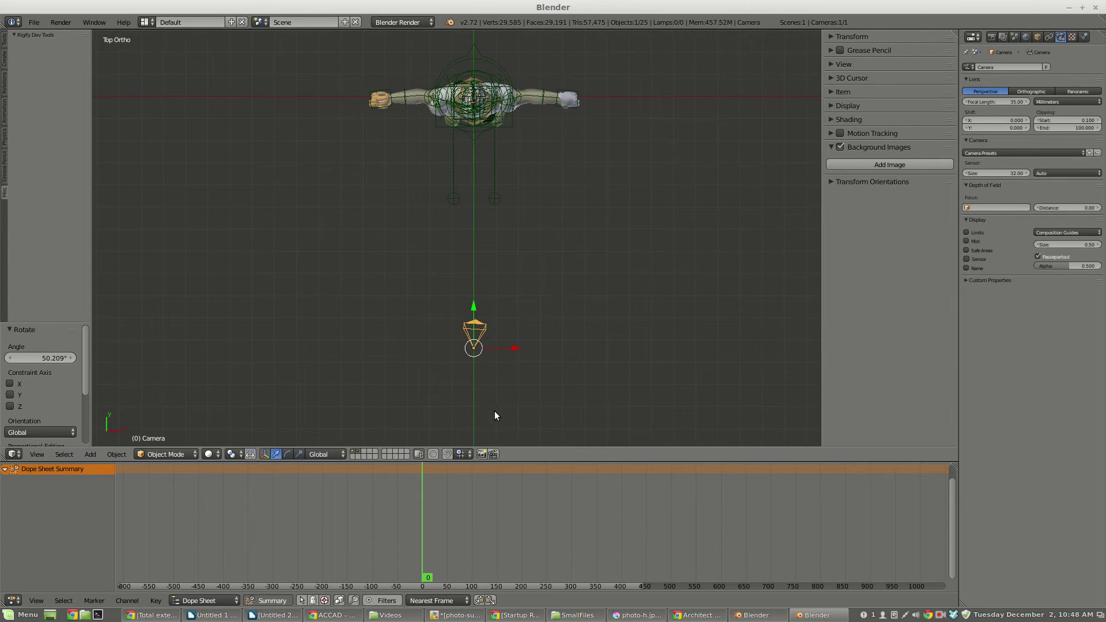
# Step: Look through the camera and trackball-rotate it about 27.5° and 4° to aim it at the characters
pyautogui.press('KP_0')
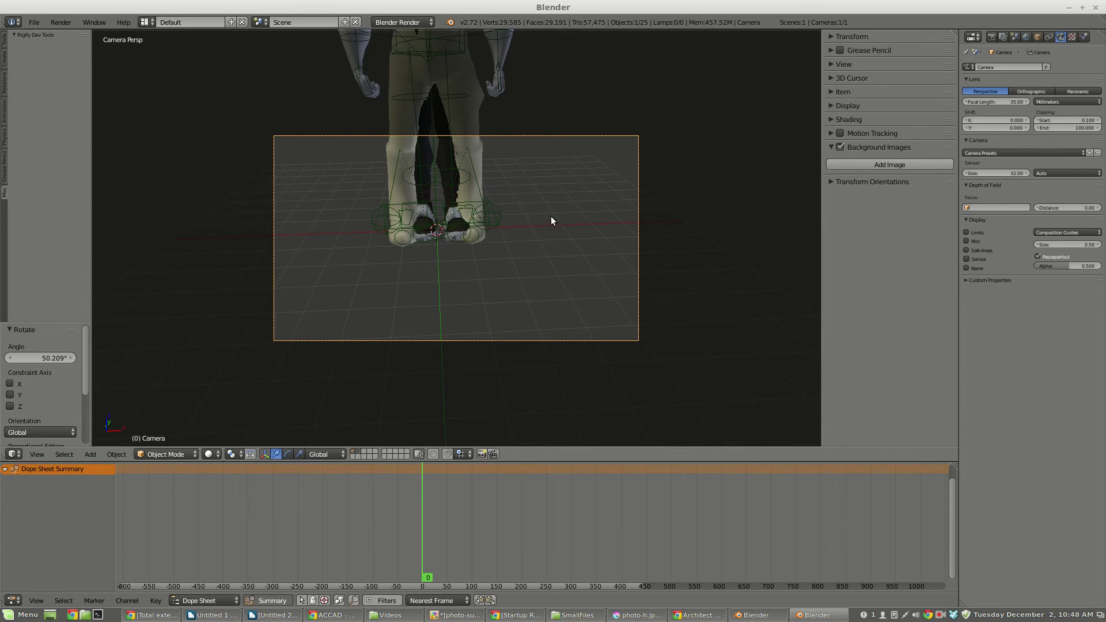
pyautogui.press('r')
pyautogui.press('r')
pyautogui.click(555, 244)
# Step: Pull the camera back along its local Z axis and adjust its position to frame the characters
pyautogui.press('g')
pyautogui.press('z')
pyautogui.press('z')
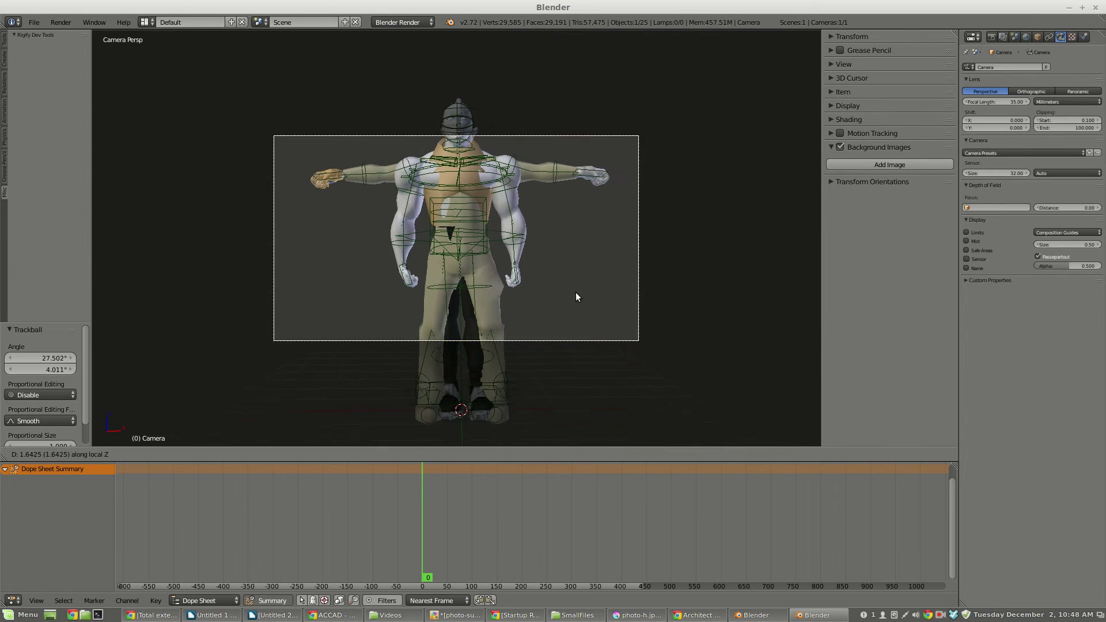
pyautogui.click(596, 332)
pyautogui.press('g')
pyautogui.click(577, 320)
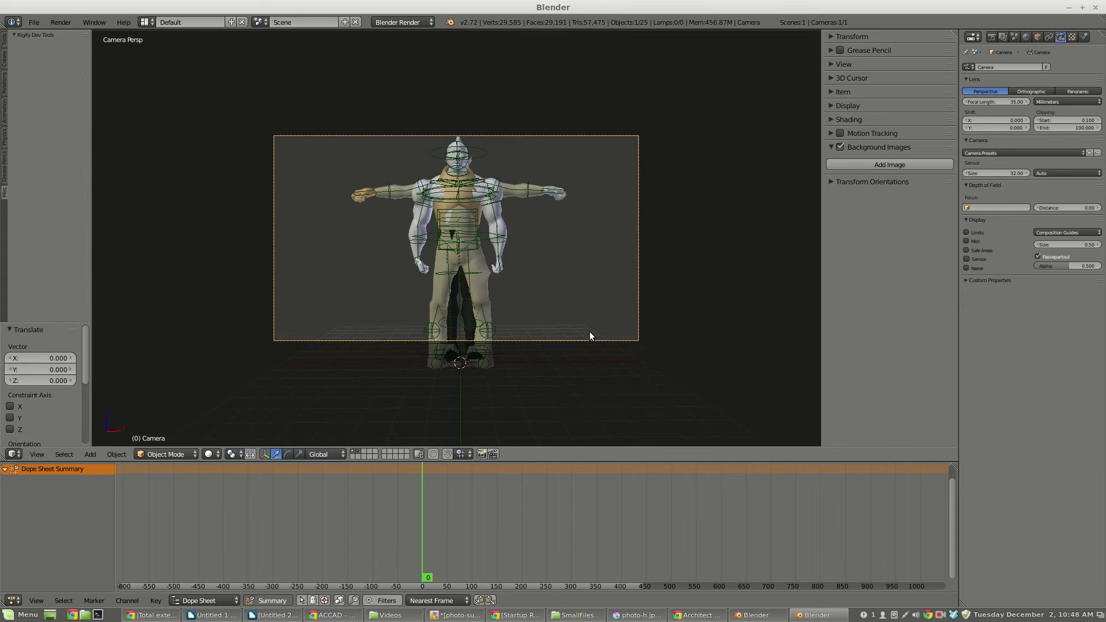
# Step: Move the camera about 12.09 units farther back along its local Z axis so the full bodies fit the frame
pyautogui.press('KP_0')
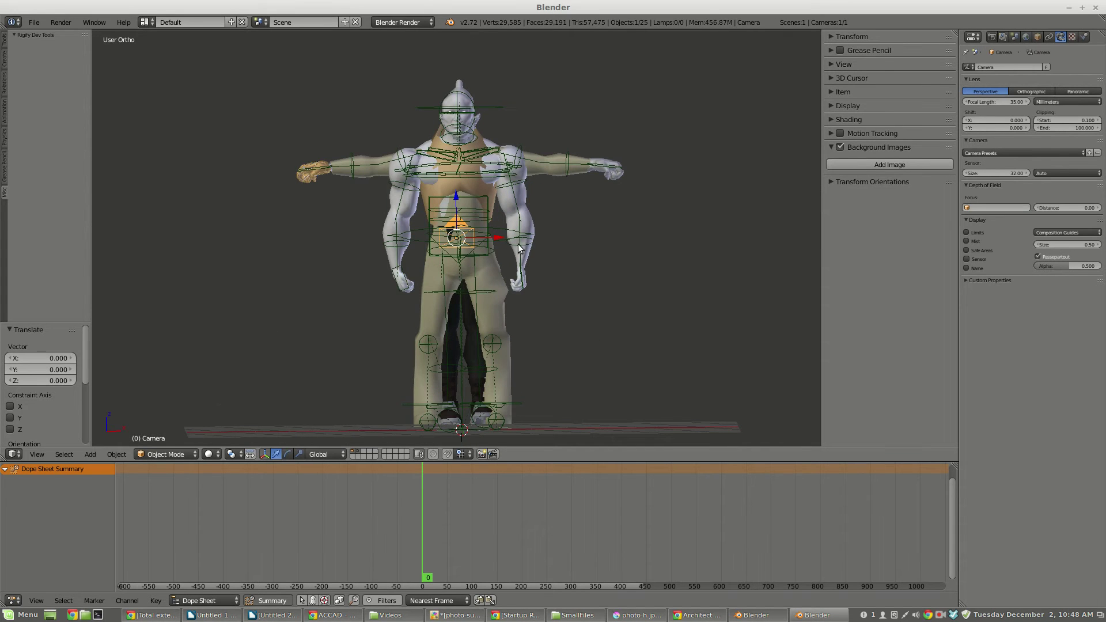
pyautogui.press('KP_0')
pyautogui.press('g')
pyautogui.press('z')
pyautogui.press('z')
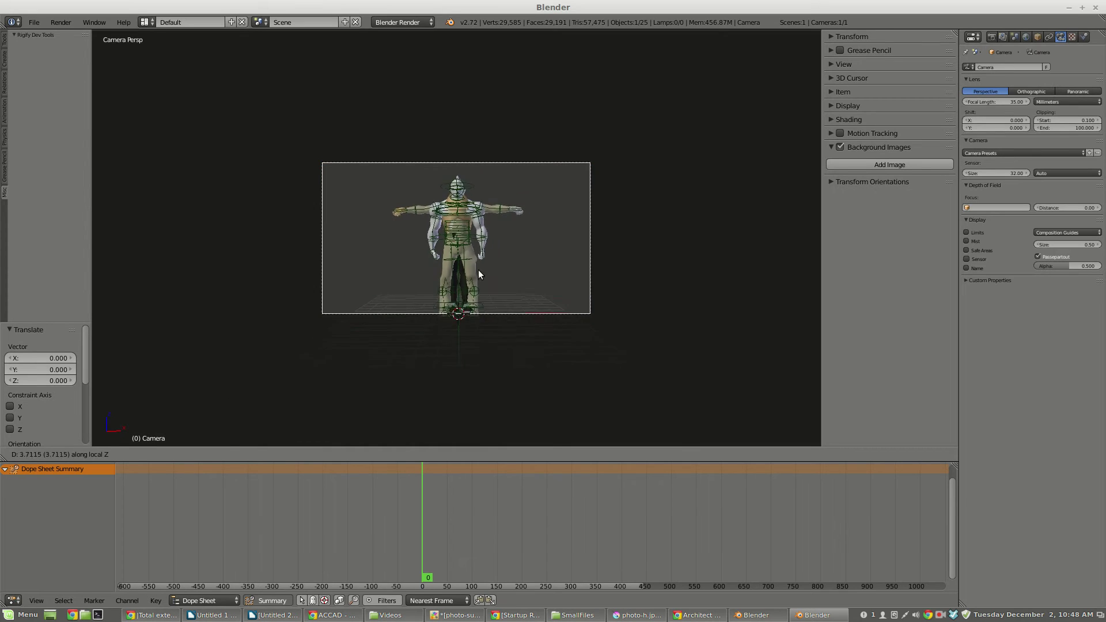
pyautogui.click(490, 271)
# Step: Show only the layer with the capped character, select its rig and put it in Pose Mode
pyautogui.rightClick(488, 245)
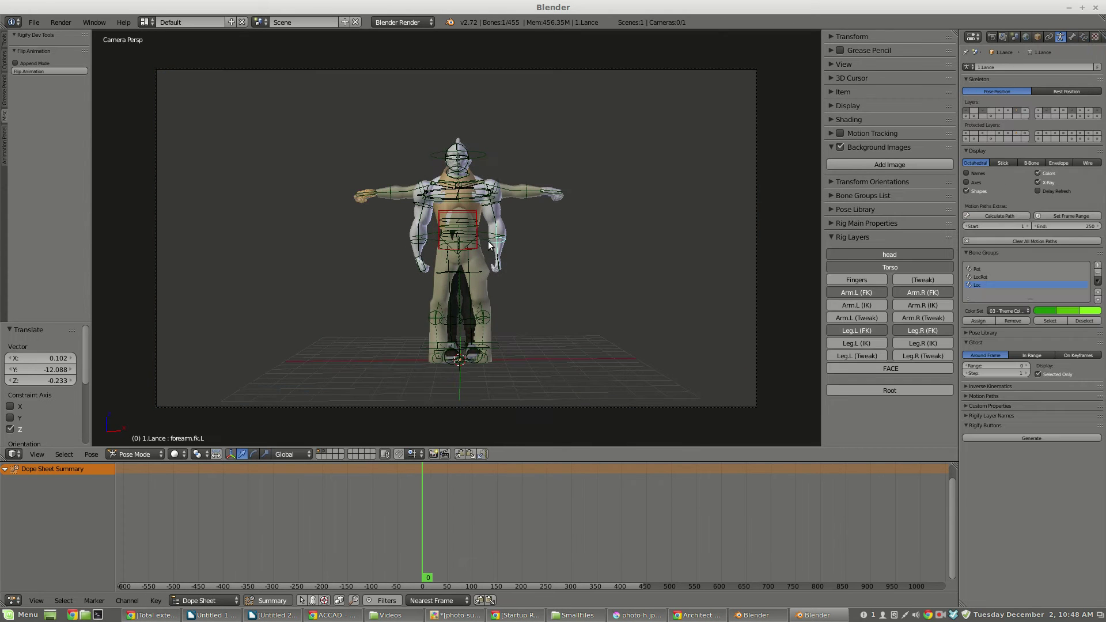
pyautogui.click(326, 452)
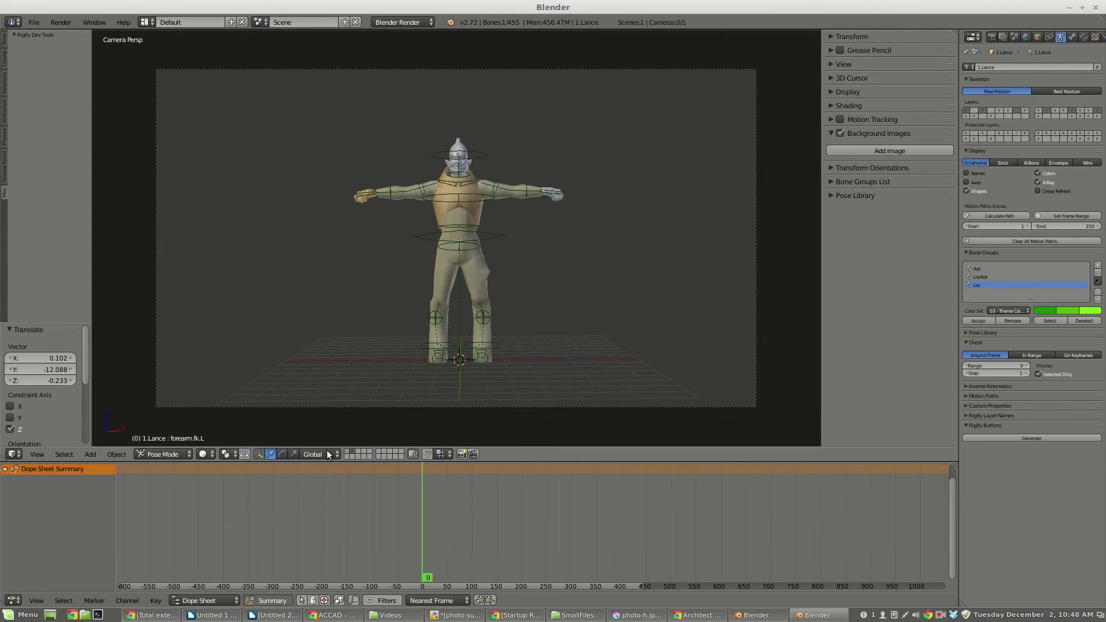
pyautogui.rightClick(495, 235)
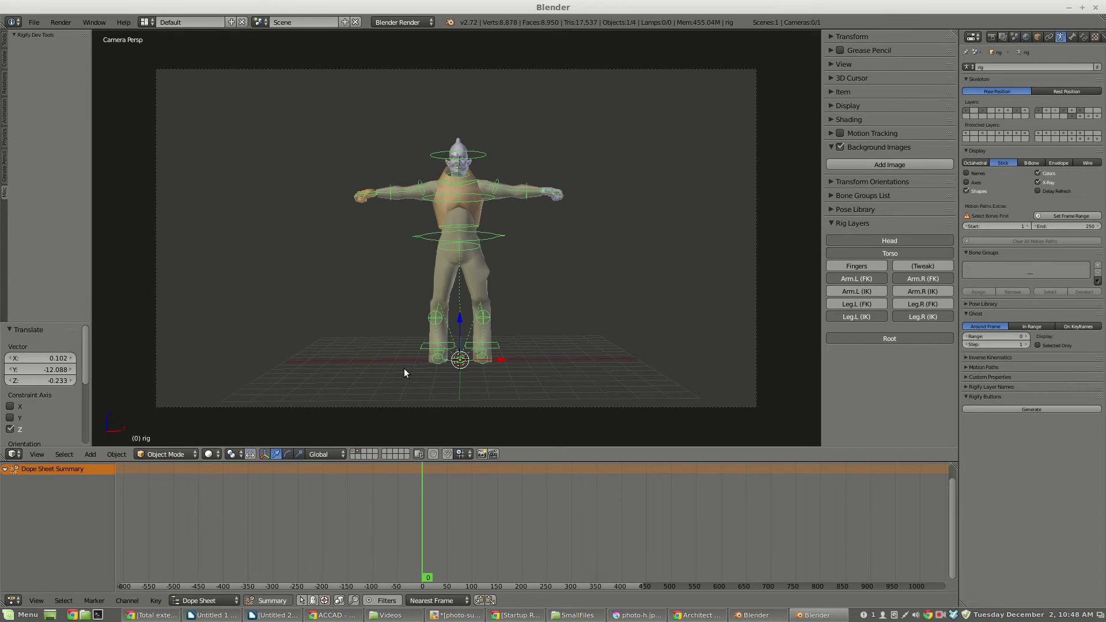
pyautogui.click(172, 454)
pyautogui.click(167, 428)
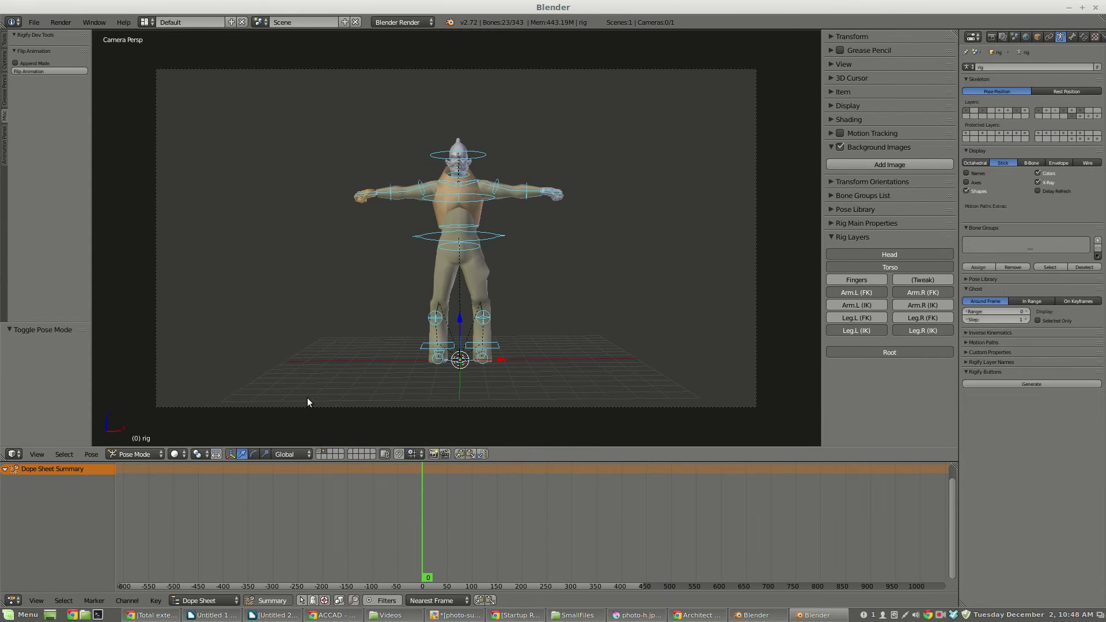
# Step: Rotate the rig's root bone about 94.1° around the Z axis so the character stands in profile in front view
pyautogui.rightClick(466, 359)
pyautogui.press('KP_1')
pyautogui.press('r')
pyautogui.press('z')
pyautogui.click(440, 52)
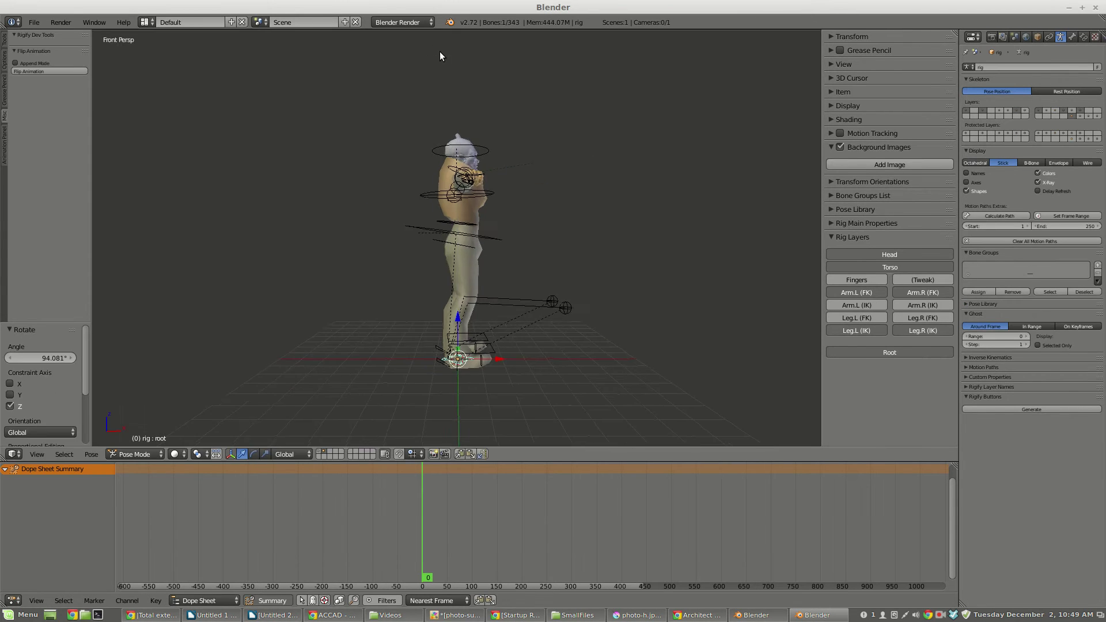
# Step: In orthographic front view, move the root control back along the ground and bring the body into a crouch
pyautogui.press('KP_5')
pyautogui.press('g')
pyautogui.click(217, 335)
pyautogui.keyDown('shift'); pyautogui.moveTo(217, 336); pyautogui.dragTo(541, 345, button='middle'); pyautogui.keyUp('shift')
pyautogui.press('g')
# Step: Rotate the right foot roll control about 52.8° to lift the heel
pyautogui.rightClick(375, 387)
pyautogui.press('r')
pyautogui.click(450, 355)
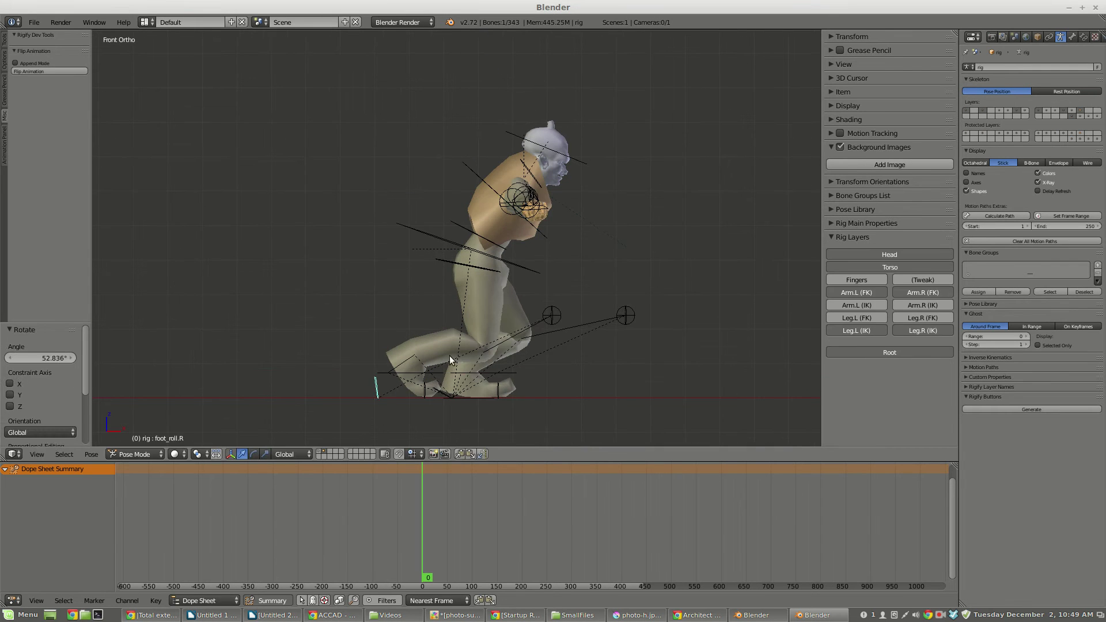
# Step: Trackball-rotate the chest control slightly on the crouching character
pyautogui.rightClick(484, 174)
pyautogui.press('r')
pyautogui.press('r')
pyautogui.click(493, 161)
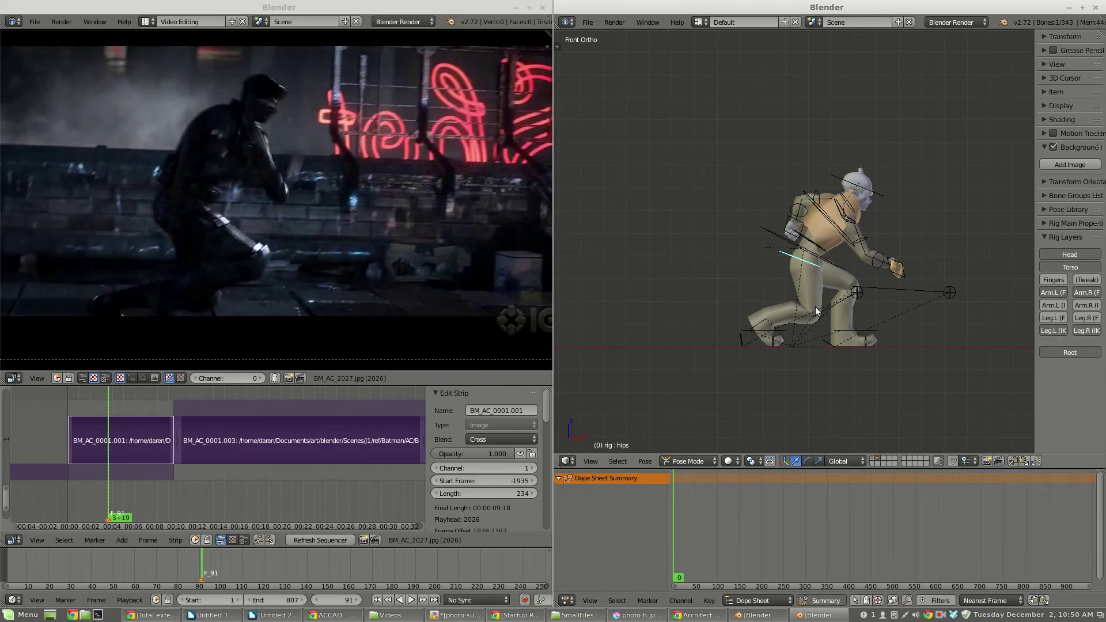
# Step: Move the right foot IK control about 2 units forward along the global X axis
pyautogui.rightClick(771, 327)
pyautogui.press('g')
pyautogui.press('x')
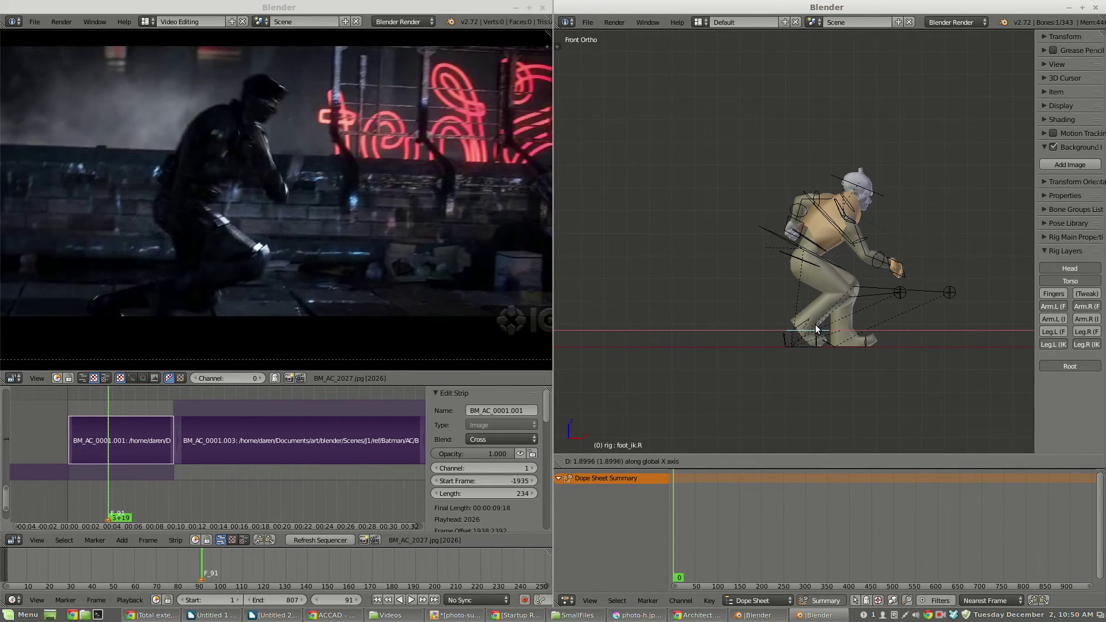
pyautogui.click(818, 323)
# Step: Move the left foot IK control back behind the character and rotate the left foot roll control to raise the heel
pyautogui.rightClick(845, 333)
pyautogui.press('g')
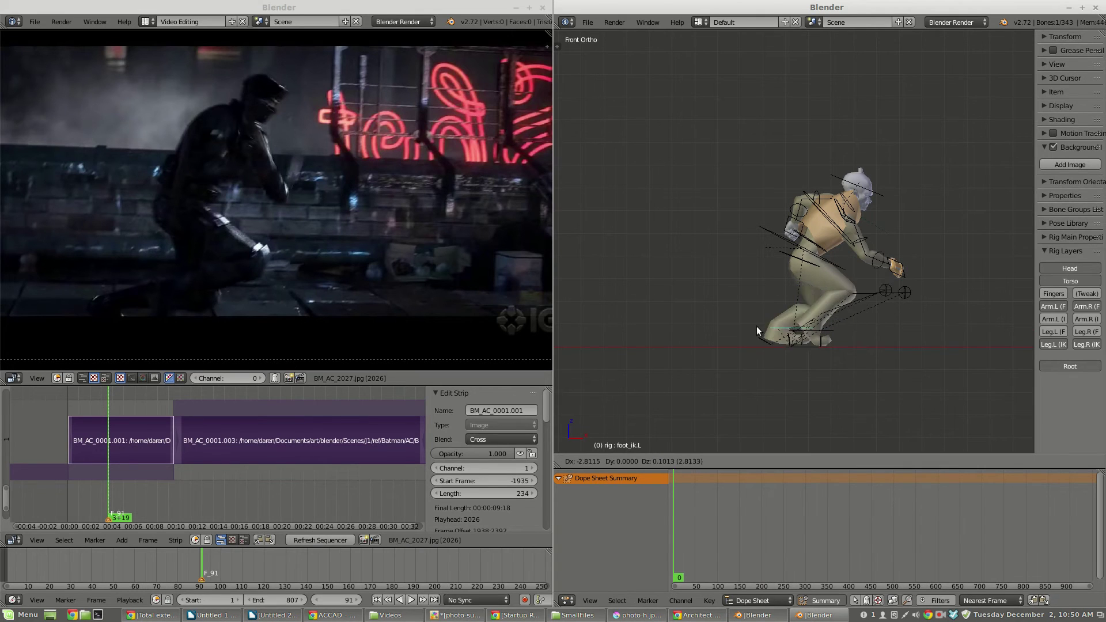
pyautogui.click(739, 329)
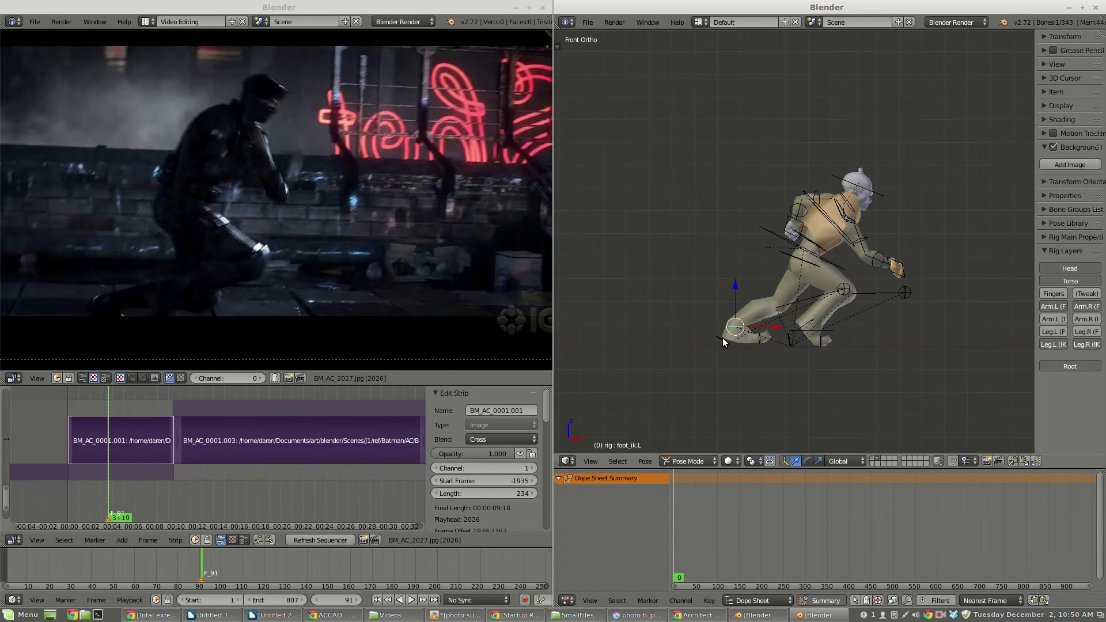
pyautogui.rightClick(723, 337)
pyautogui.press('r')
pyautogui.click(847, 56)
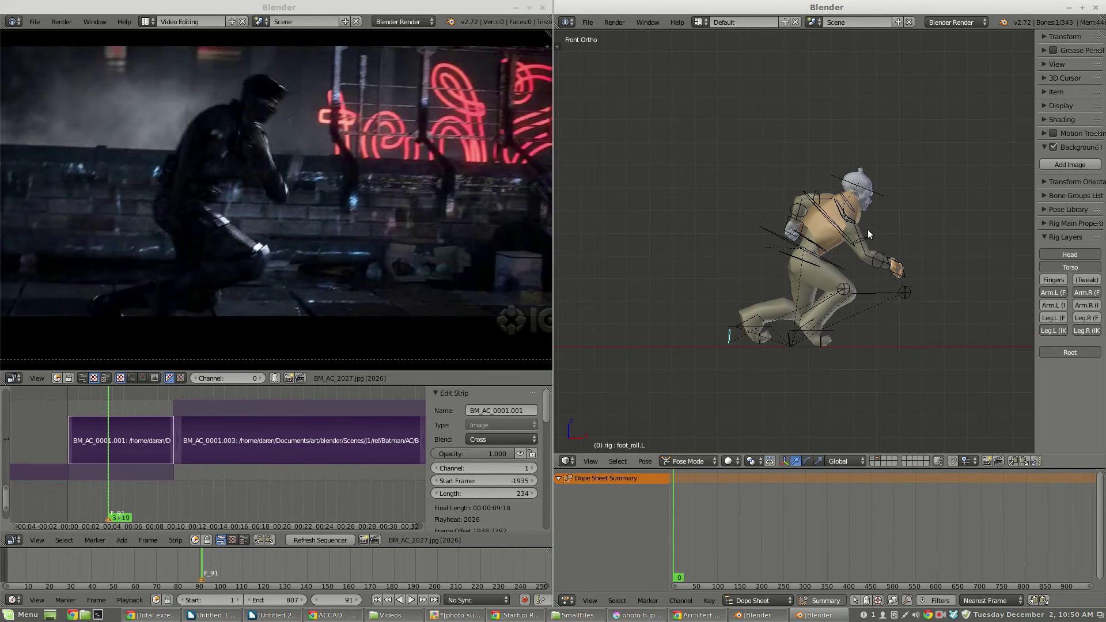
# Step: Pose the right arm by rotating its upper arm and trackball-rotating the forearm in toward the body
pyautogui.rightClick(868, 252)
pyautogui.press('r')
pyautogui.press('r')
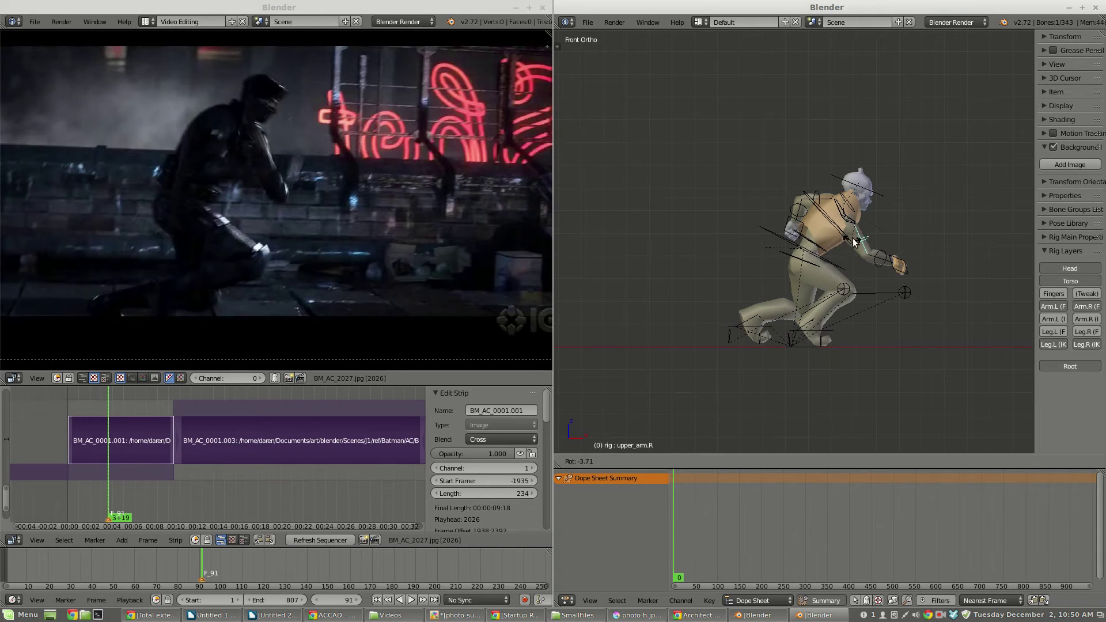
pyautogui.click(899, 227)
pyautogui.rightClick(868, 271)
pyautogui.press('r')
pyautogui.press('r')
pyautogui.click(868, 323)
# Step: Trackball-rotate the left upper arm control to bring the left arm forward in front of the torso
pyautogui.rightClick(822, 199)
pyautogui.press('r')
pyautogui.rightClick(822, 201)
pyautogui.press('r')
pyautogui.press('r')
pyautogui.click(831, 205)
pyautogui.rightClick(827, 200)
pyautogui.press('r')
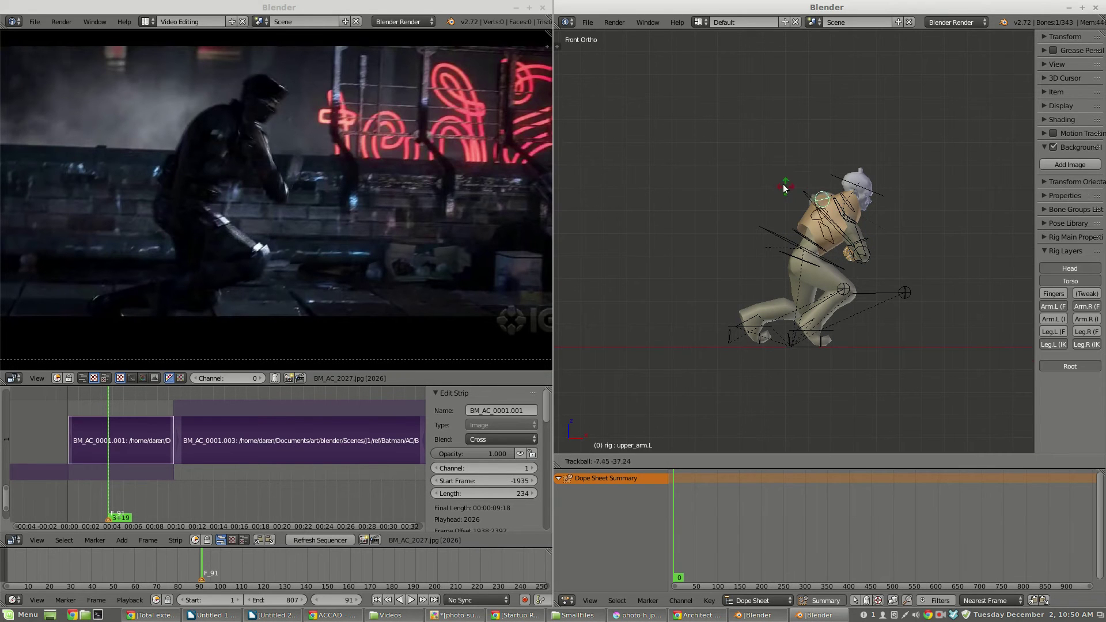
pyautogui.click(846, 187)
# Step: Insert a keyframe for all of the rig's bones at frame 0 and select the torso control
pyautogui.press('a')
pyautogui.press('i')
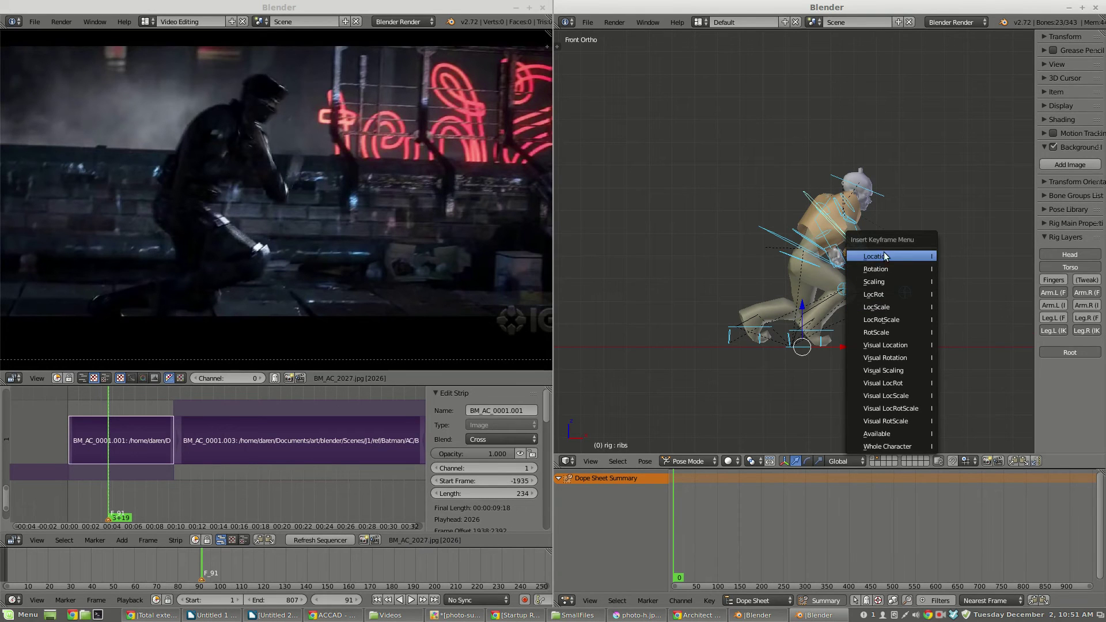
pyautogui.click(885, 266)
pyautogui.rightClick(781, 236)
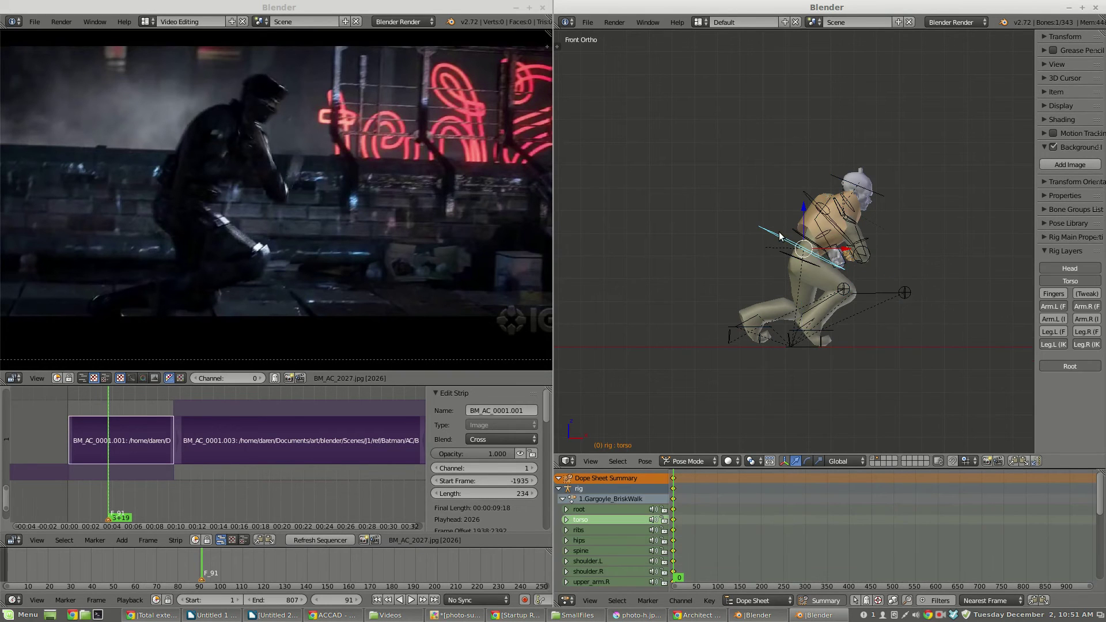
# Step: Keyframe the torso control and insert a Location keyframe on all leg IK controls grouped with the left foot at frame 0
pyautogui.press('i')
pyautogui.click(766, 223)
pyautogui.rightClick(770, 329)
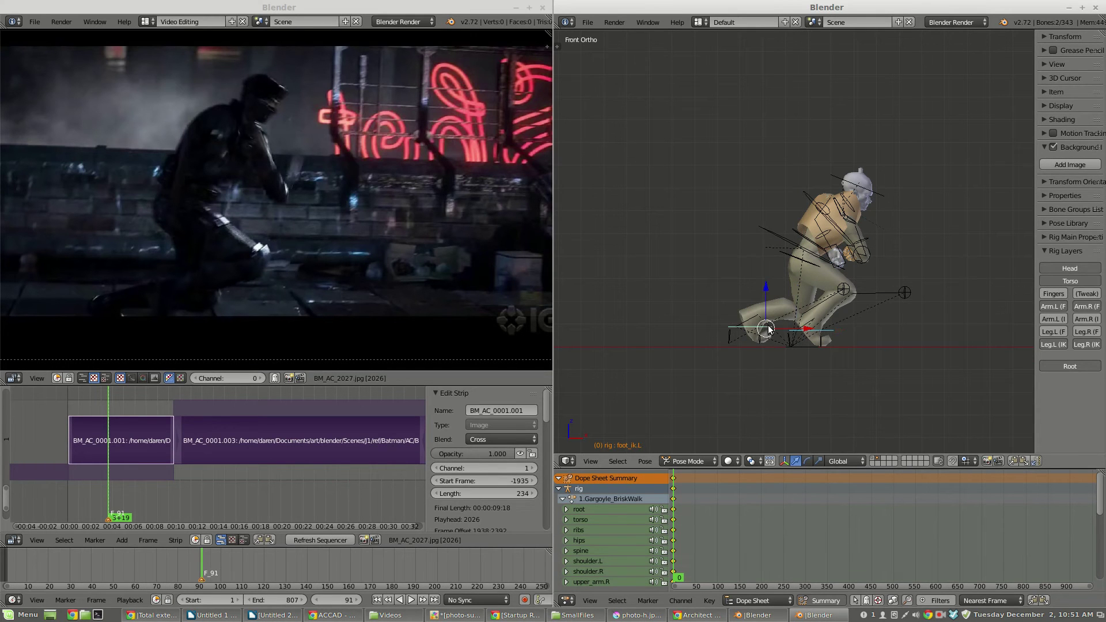
pyautogui.hotkey('shift', 'g')
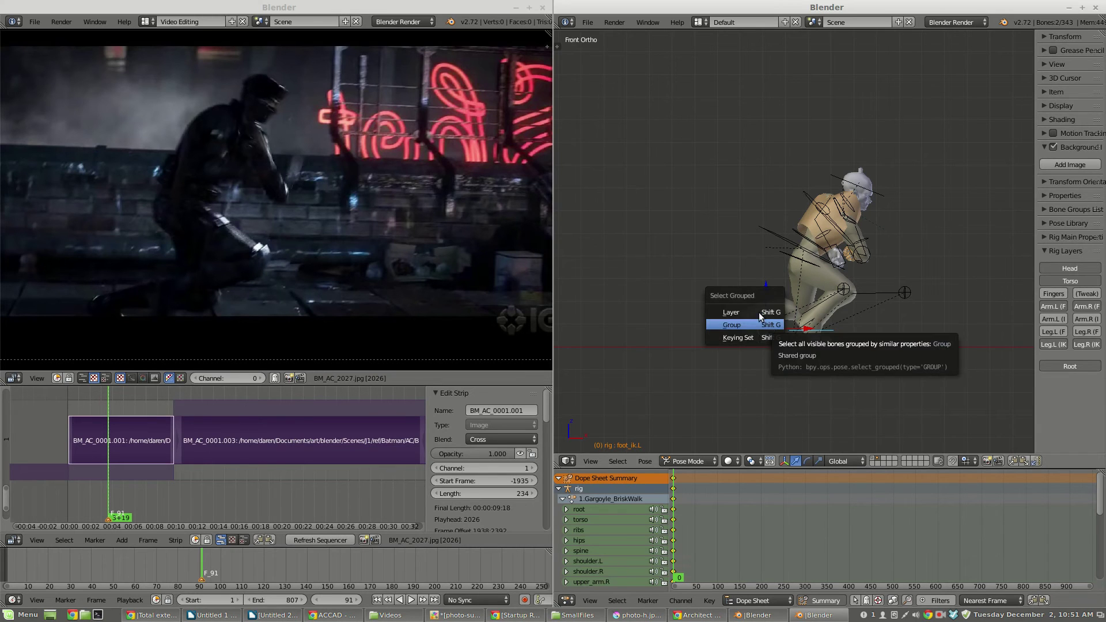
pyautogui.click(759, 312)
pyautogui.press('i')
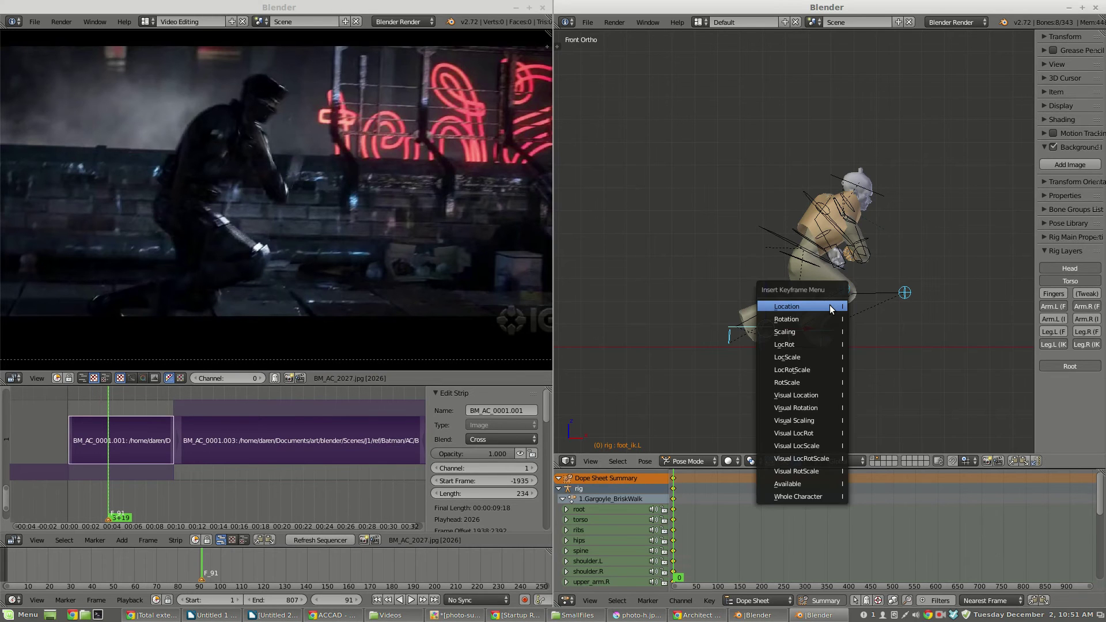
pyautogui.click(830, 306)
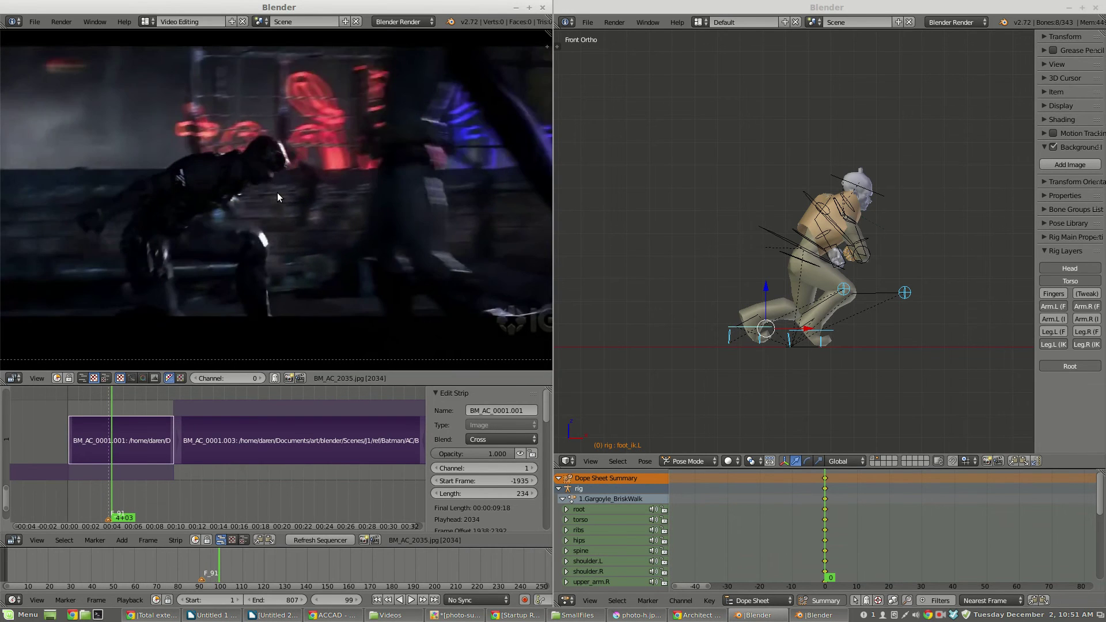
# Step: Add a marker at frame 99 of the reference image sequence
pyautogui.keyDown('ctrl'); pyautogui.moveTo(136, 504); pyautogui.dragTo(244, 499, button='middle'); pyautogui.keyUp('ctrl')
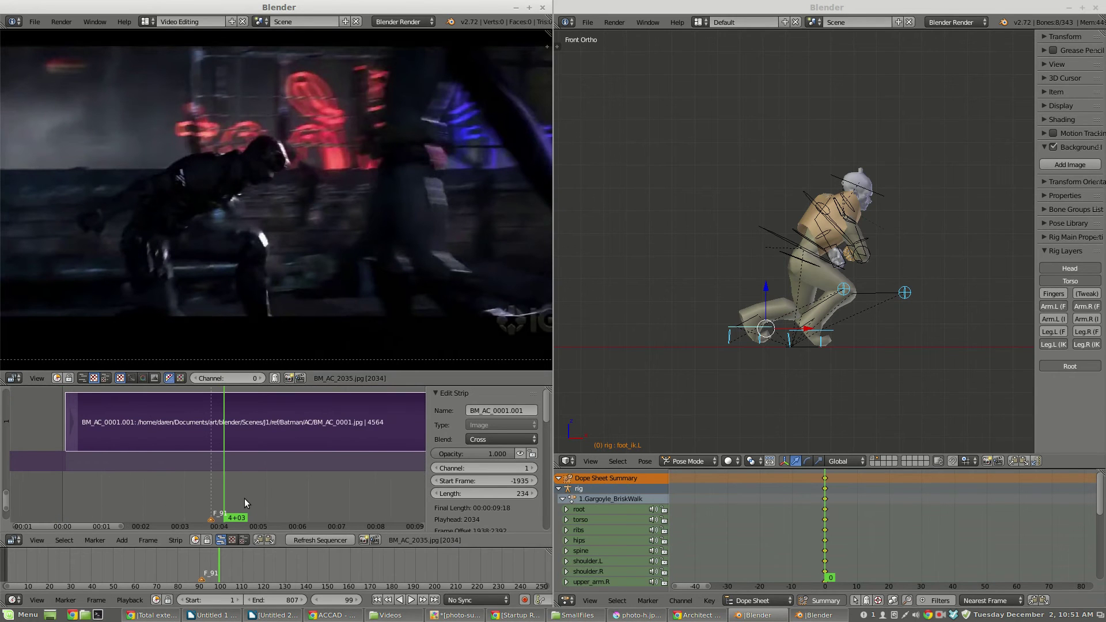
pyautogui.press('n')
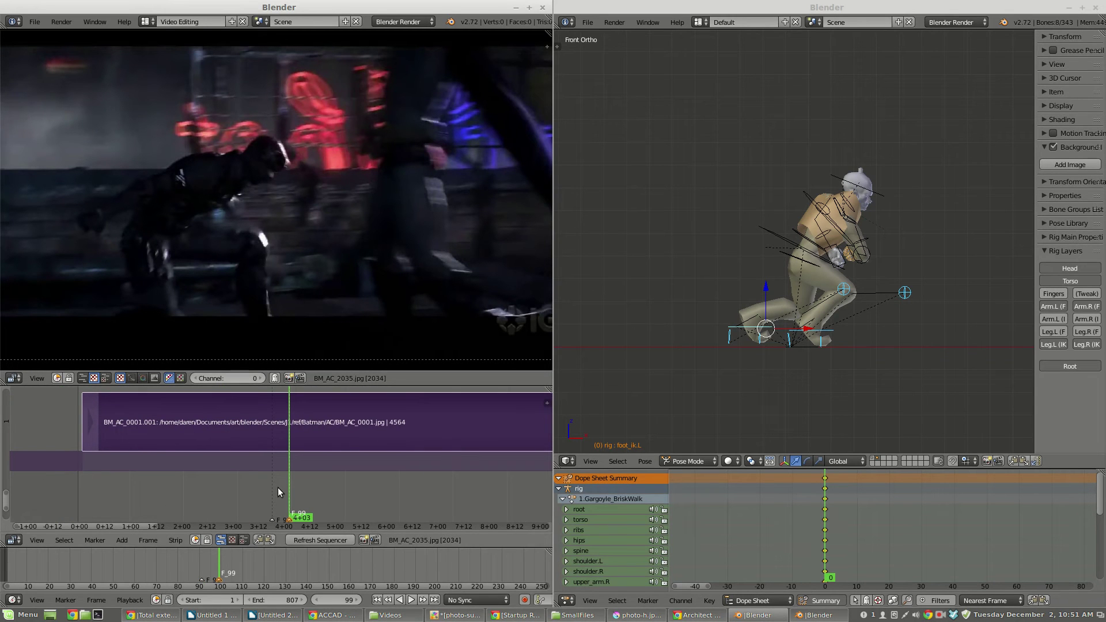
pyautogui.scroll(5, 221, 576)
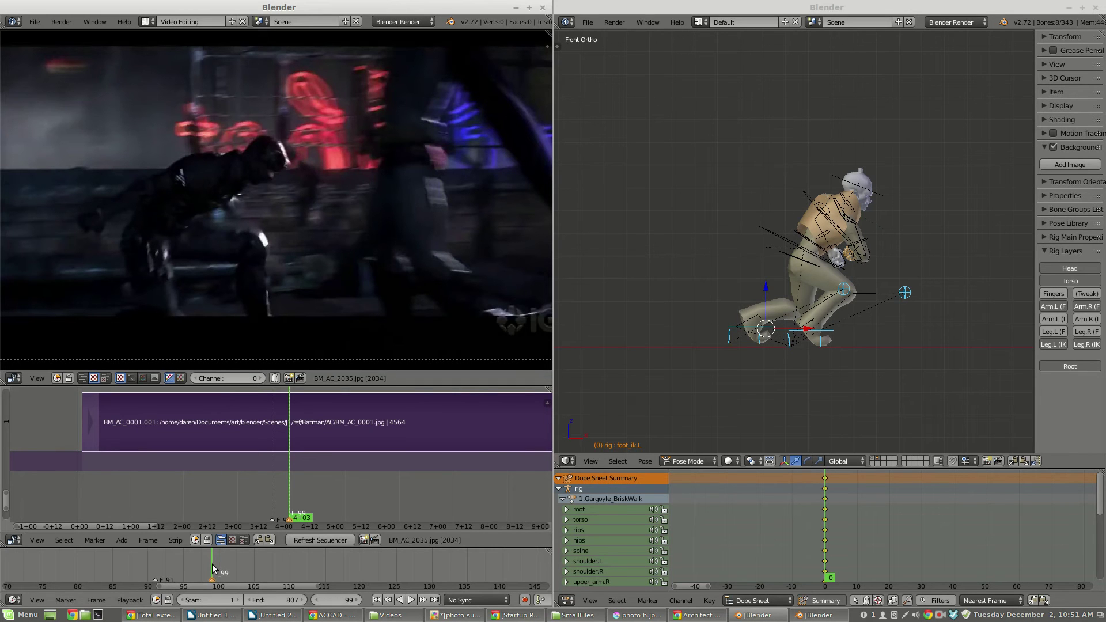
# Step: Switch to the character scene and advance it to frame 8
pyautogui.click(842, 8)
pyautogui.press('Right')
pyautogui.press('Right')
pyautogui.press('Right')
pyautogui.press('Right')
pyautogui.press('Right')
pyautogui.press('Right')
pyautogui.press('Right')
pyautogui.press('Right')
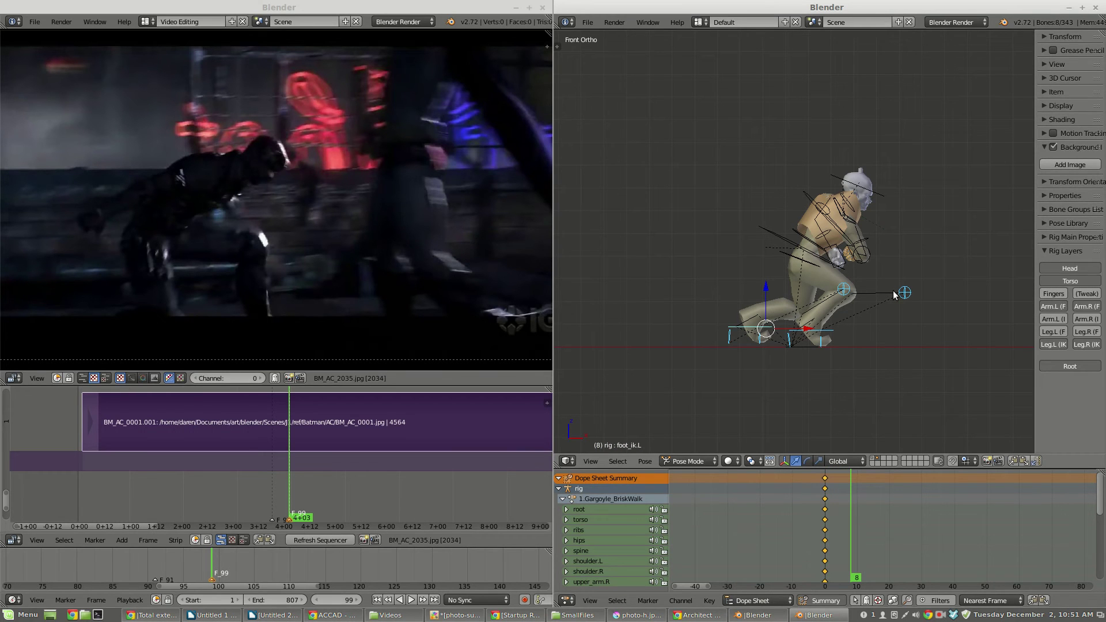
# Step: Move the left foot IK control forward so the foot lands in front of the character
pyautogui.keyDown('shift'); pyautogui.moveTo(899, 330); pyautogui.dragTo(755, 319, button='middle'); pyautogui.keyUp('shift')
pyautogui.rightClick(633, 321)
pyautogui.moveTo(630, 314); pyautogui.dragTo(812, 316)
# Step: Move the torso control forward over the front foot and rotate the ribs control forward about 19 degrees
pyautogui.rightClick(686, 247)
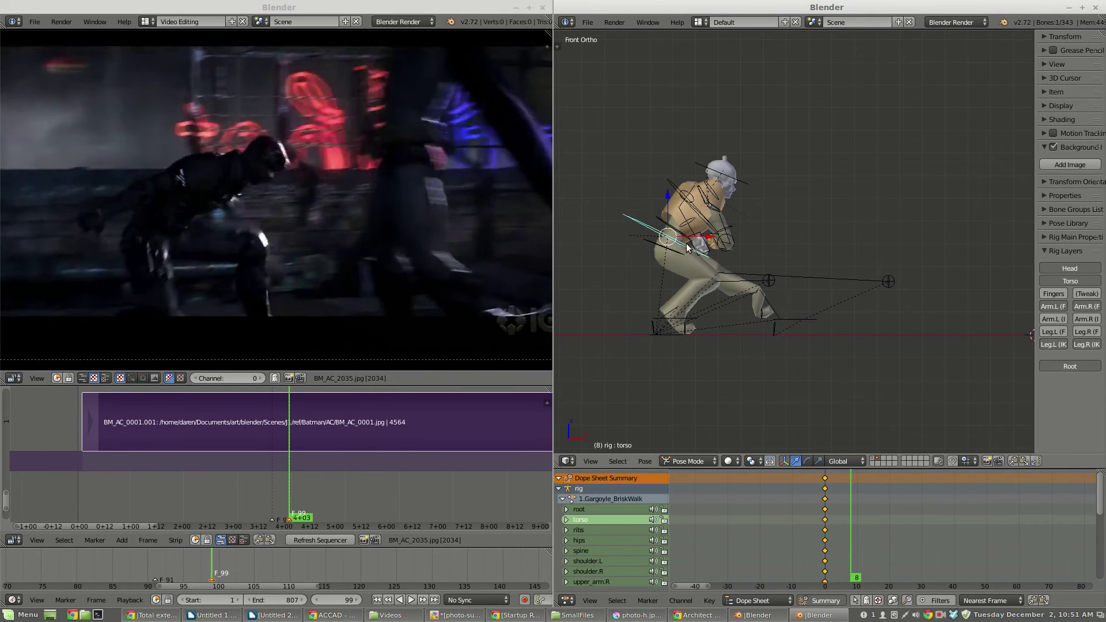
pyautogui.press('g')
pyautogui.click(741, 267)
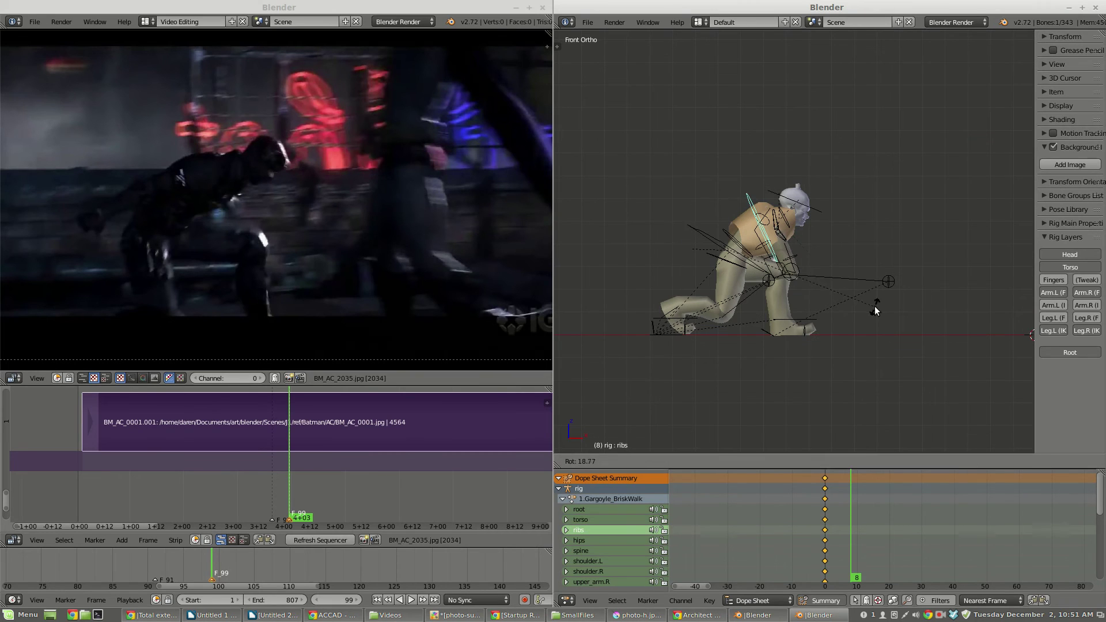
pyautogui.click(876, 306)
pyautogui.rightClick(717, 243)
pyautogui.press('g')
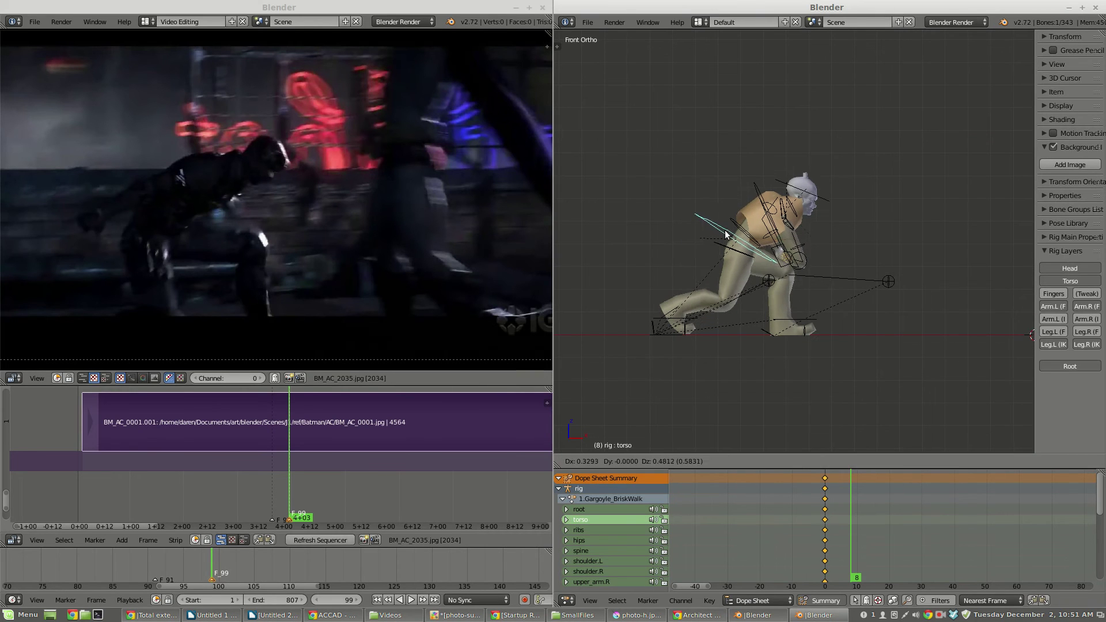
pyautogui.click(724, 237)
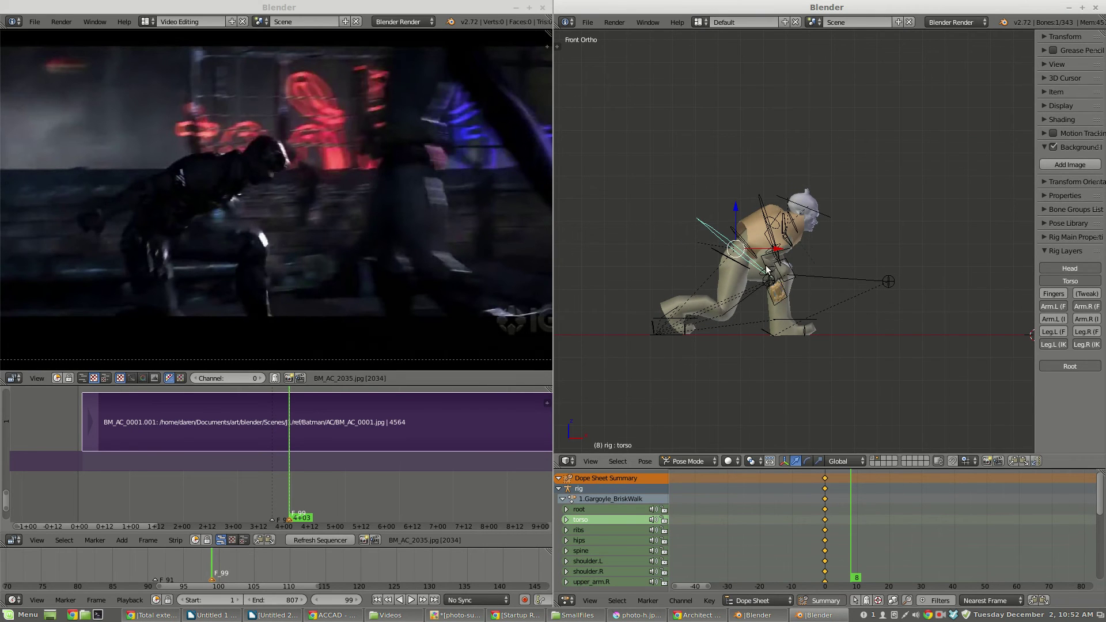
# Step: Rotate the right forearm and the left arm controls backward so the arms swing behind the torso
pyautogui.rightClick(766, 267)
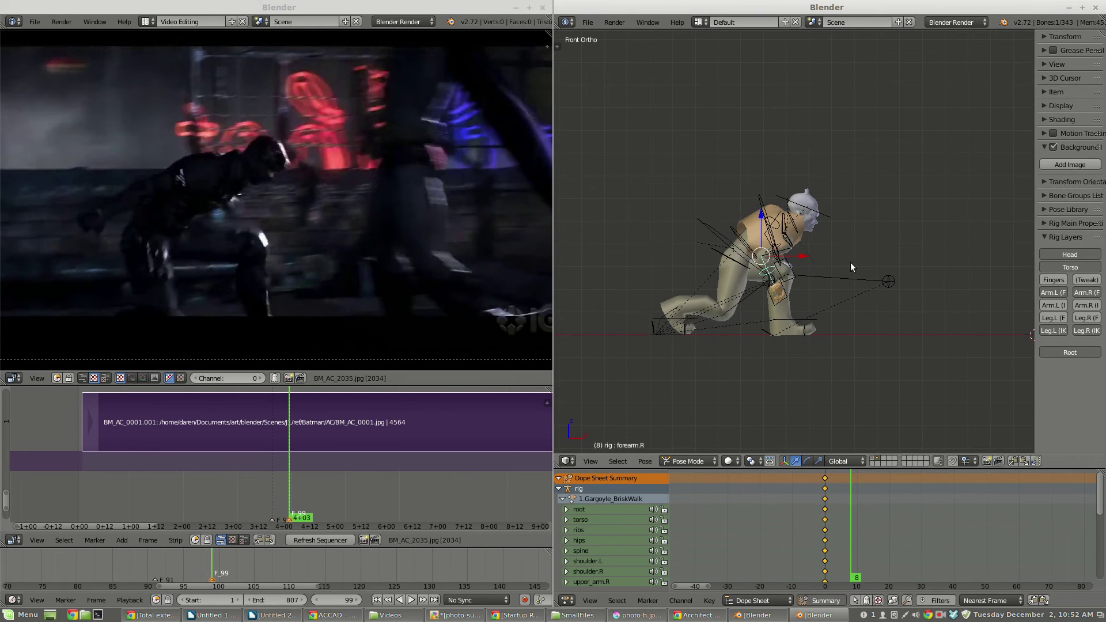
pyautogui.press('r')
pyautogui.click(706, 355)
pyautogui.rightClick(783, 254)
pyautogui.rightClick(782, 253)
pyautogui.rightClick(765, 241)
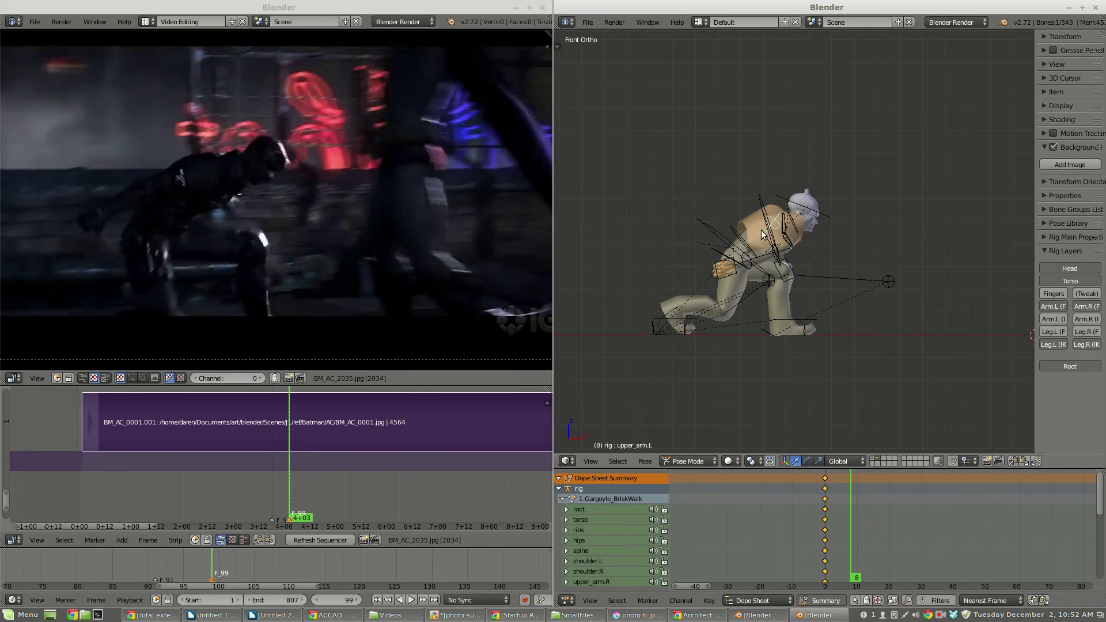
pyautogui.rightClick(769, 220)
pyautogui.press('r')
# Step: Insert an Available keyframe for all of the rig's bones at frame 8
pyautogui.press('i')
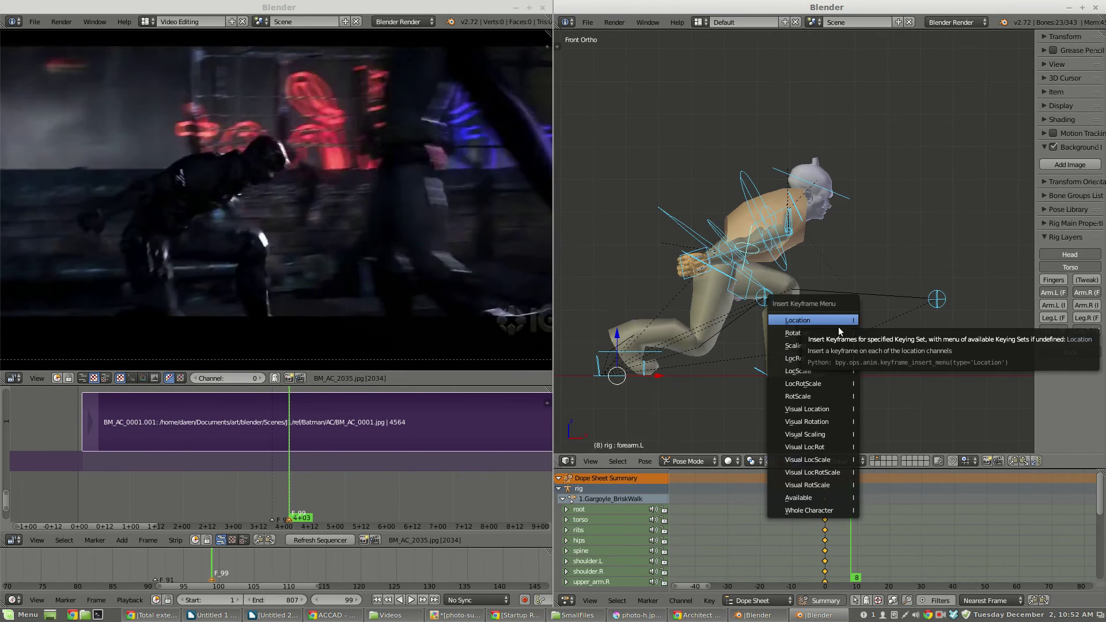
pyautogui.click(808, 499)
pyautogui.moveTo(851, 498)
pyautogui.mouseDown()
pyautogui.moveTo(826, 498)
pyautogui.moveTo(851, 488)
pyautogui.mouseUp()
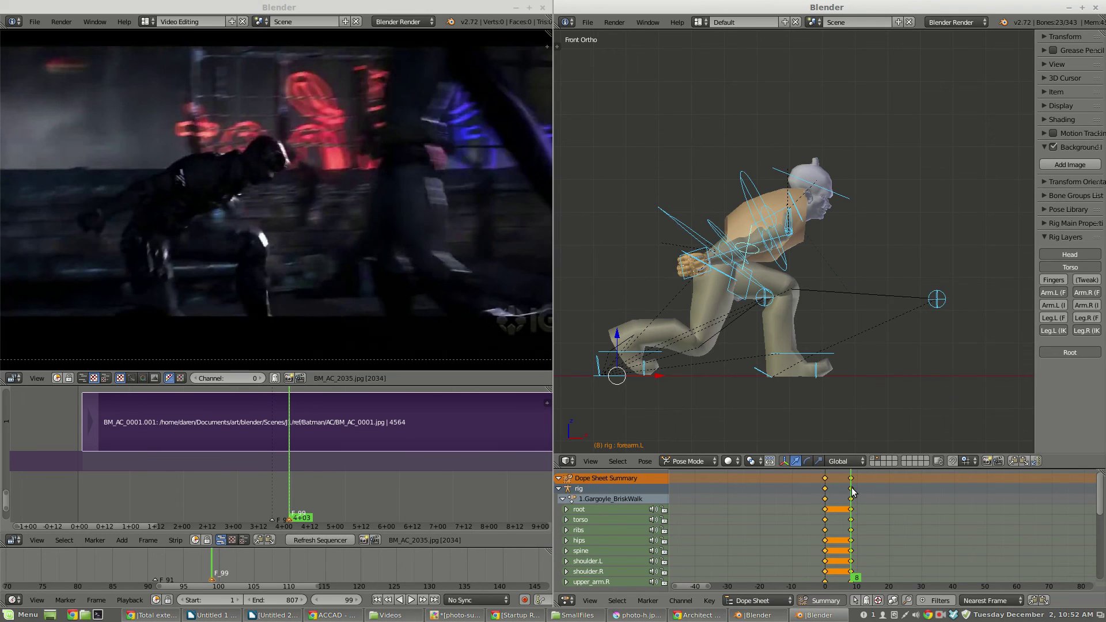
# Step: Advance the reference sequence to frame 105 and add a marker there
pyautogui.click(254, 9)
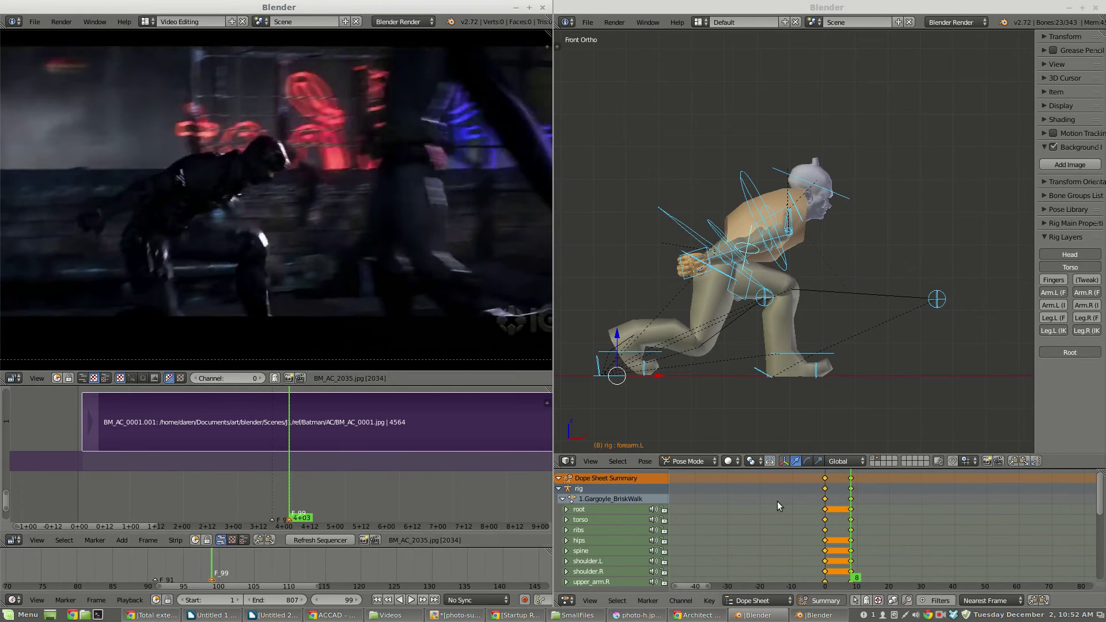
pyautogui.moveTo(882, 505); pyautogui.dragTo(756, 501, button='middle')
pyautogui.scroll(-1, 258, 248)
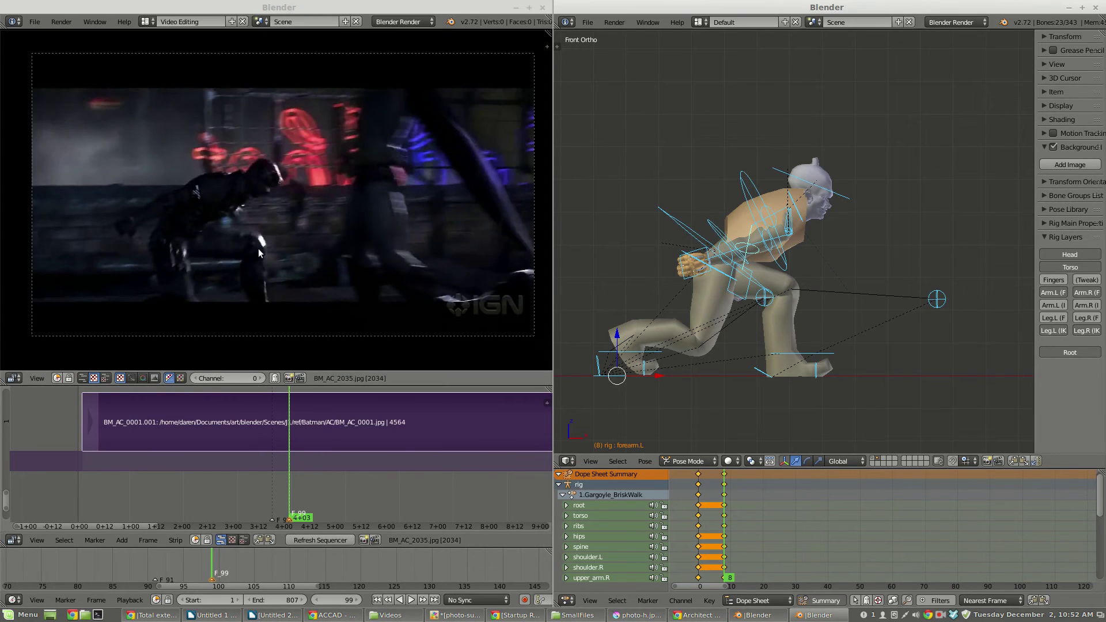
pyautogui.click(295, 8)
pyautogui.press('Right')
pyautogui.press('Right')
pyautogui.press('Right')
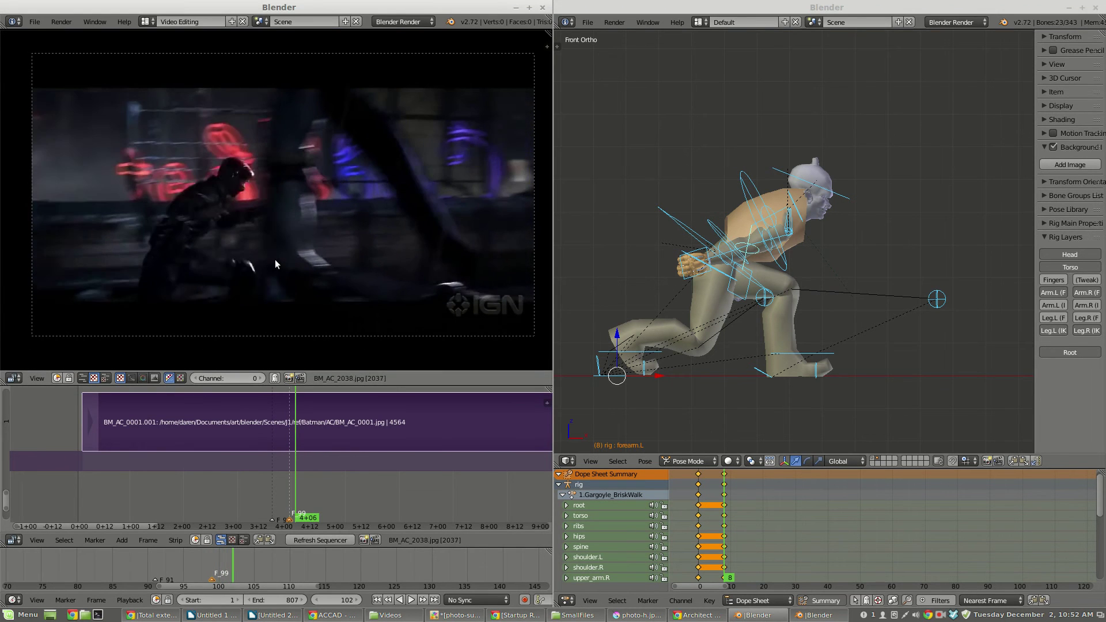
pyautogui.press('Right')
pyautogui.press('Right')
pyautogui.press('Right')
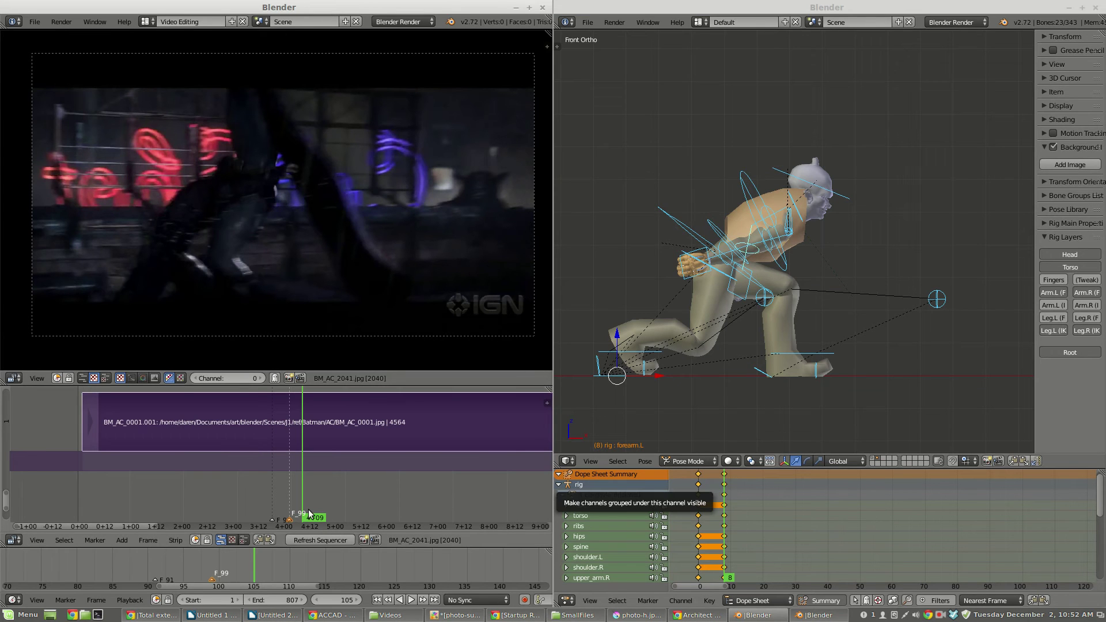
pyautogui.scroll(4, 320, 507)
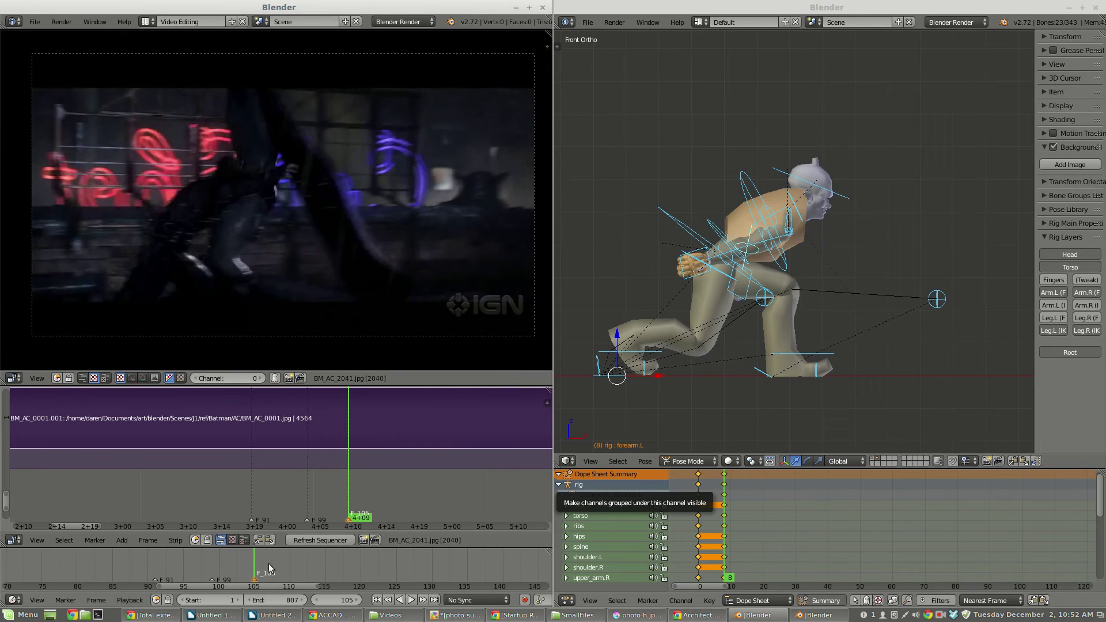
# Step: Advance the character scene to frame 14 and move the rear foot IK control and the torso forward
pyautogui.press('Right')
pyautogui.press('Right')
pyautogui.press('Right')
pyautogui.press('Right')
pyautogui.press('Right')
pyautogui.press('Right')
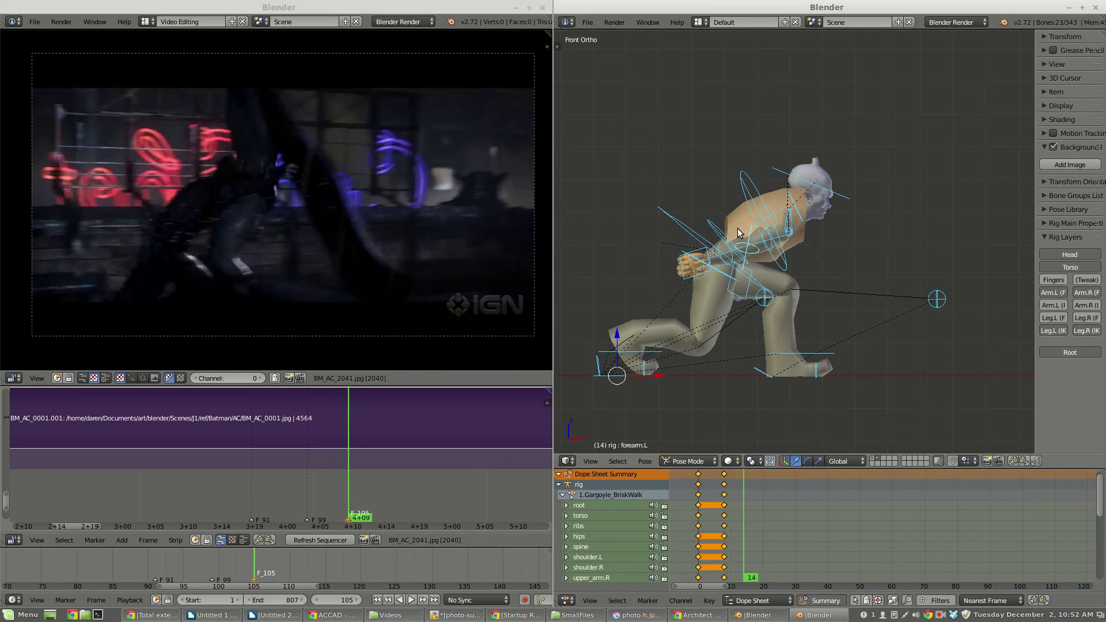
pyautogui.moveTo(638, 350); pyautogui.dragTo(704, 348, button='right')
# Step: Rotate the ribs control back to raise the upper body and swing both arms out in front of the chest
pyautogui.rightClick(797, 202)
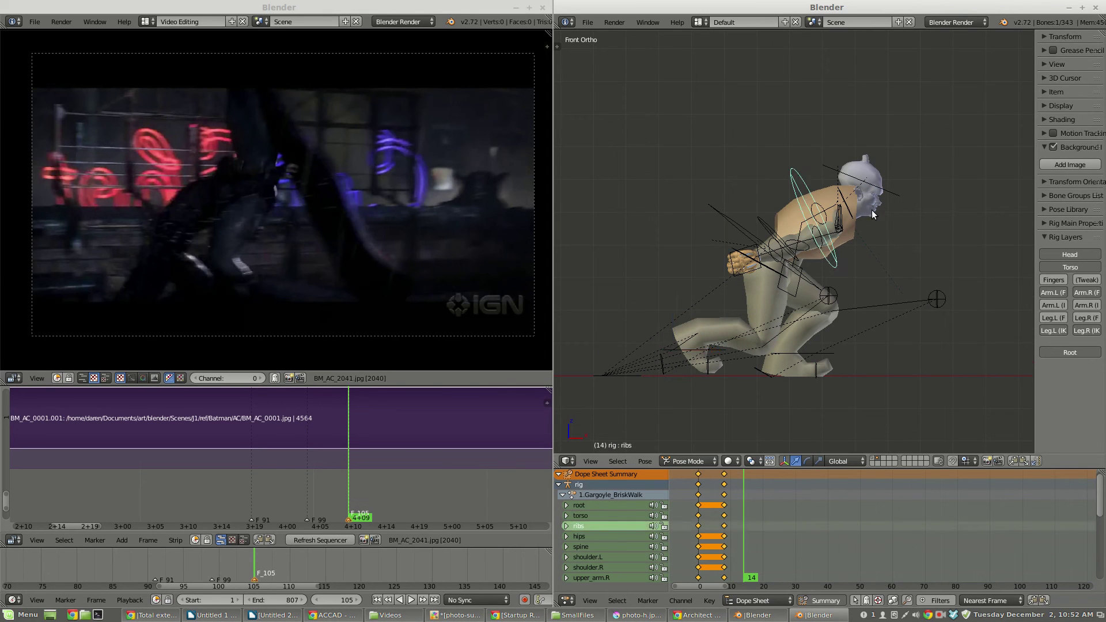
pyautogui.press('r')
pyautogui.click(837, 142)
pyautogui.rightClick(806, 197)
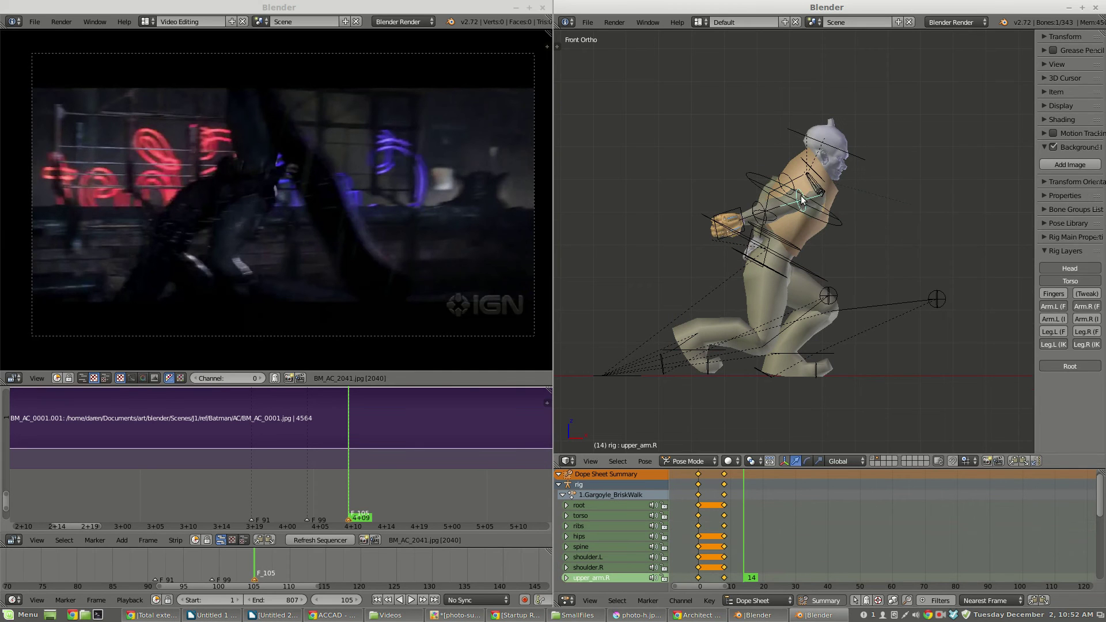
pyautogui.press('r')
pyautogui.click(878, 220)
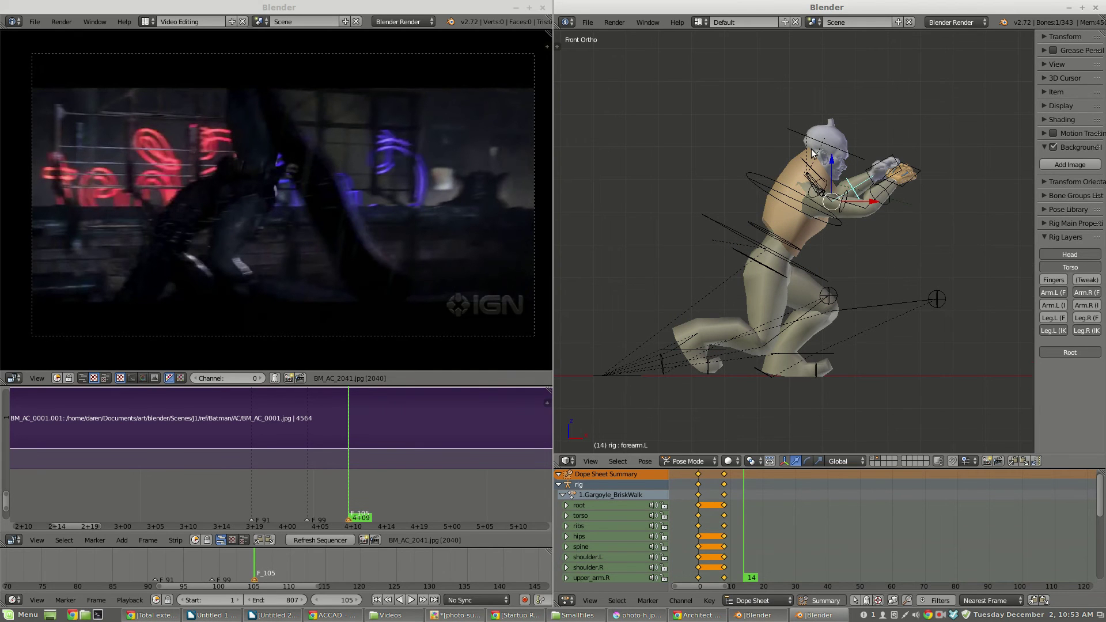
# Step: Trackball-rotate the crouching character's head control
pyautogui.rightClick(834, 146)
pyautogui.press('r')
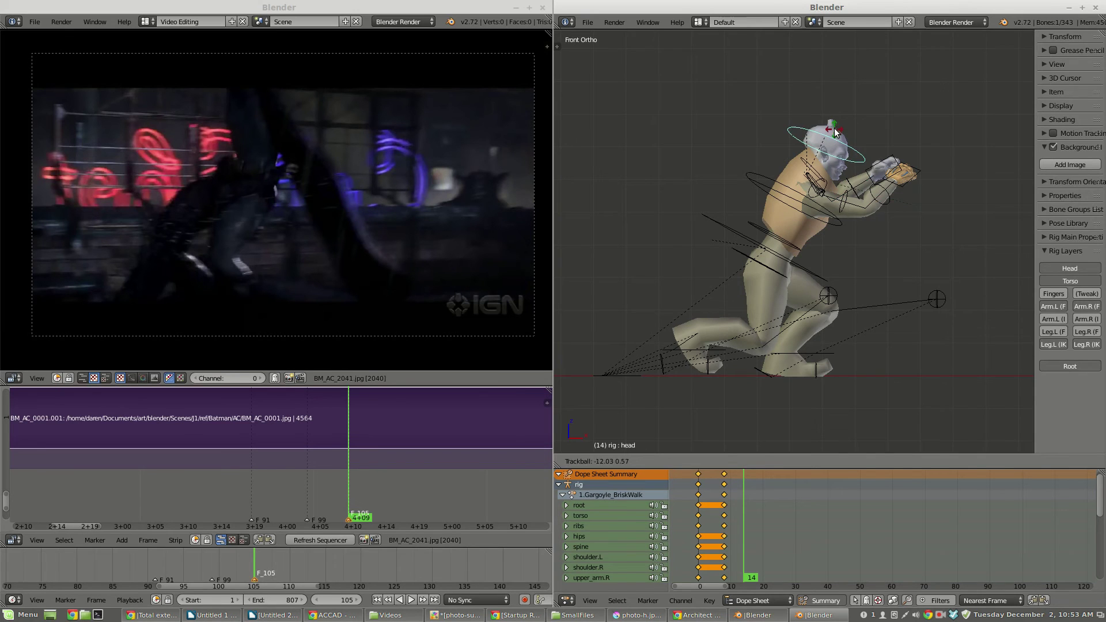
pyautogui.click(841, 144)
# Step: Select all bones of the crouching character's rig and insert a keyframe at frame 14
pyautogui.press('a')
pyautogui.press('a')
pyautogui.press('i')
# Step: Bring the Lance character over the crouching figure with raised arms, and rotate the crouching figure's right upper arm about global Z
pyautogui.scroll(-7, 863, 330)
pyautogui.scroll(6, 966, 310)
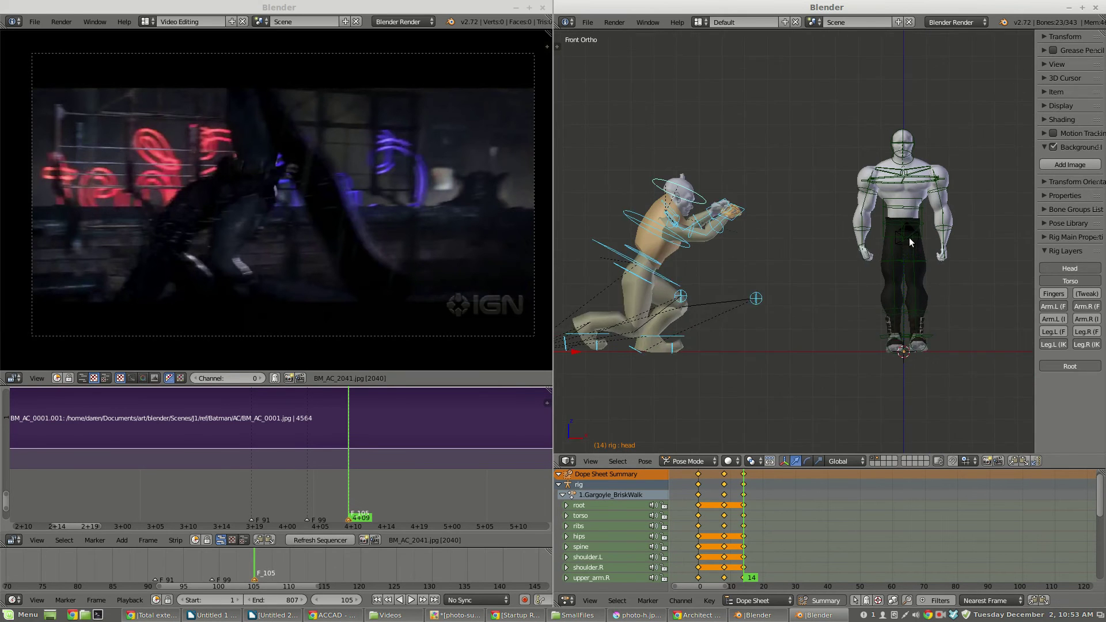
pyautogui.rightClick(925, 214)
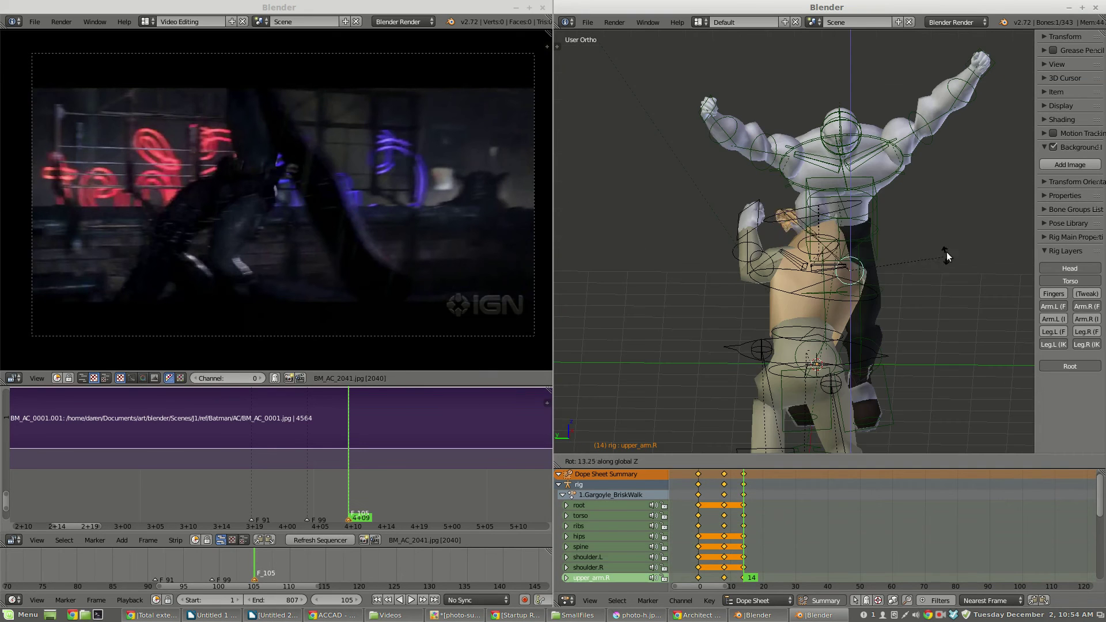
pyautogui.click(914, 326)
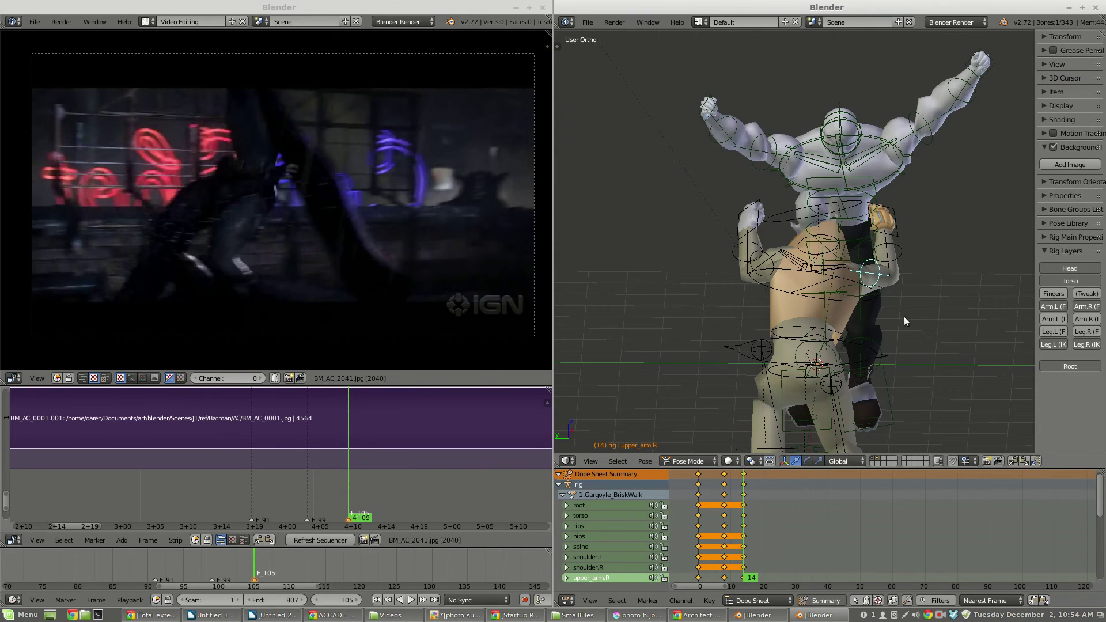
# Step: Return to the front view, select all of Lance's bones and insert a Rotation keyframe at frame 14
pyautogui.press('KP_3')
pyautogui.press('KP_3')
pyautogui.press('KP_1')
pyautogui.keyDown('shift'); pyautogui.moveTo(914, 342); pyautogui.dragTo(724, 285, button='middle'); pyautogui.keyUp('shift')
pyautogui.rightClick(808, 232)
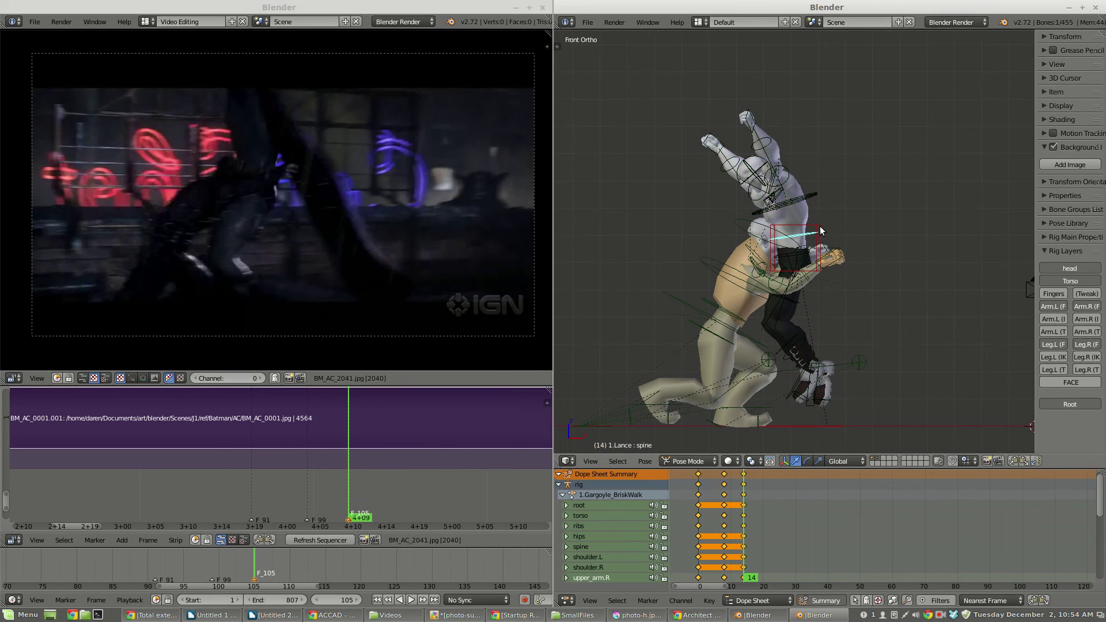
pyautogui.press('a')
pyautogui.press('a')
pyautogui.press('i')
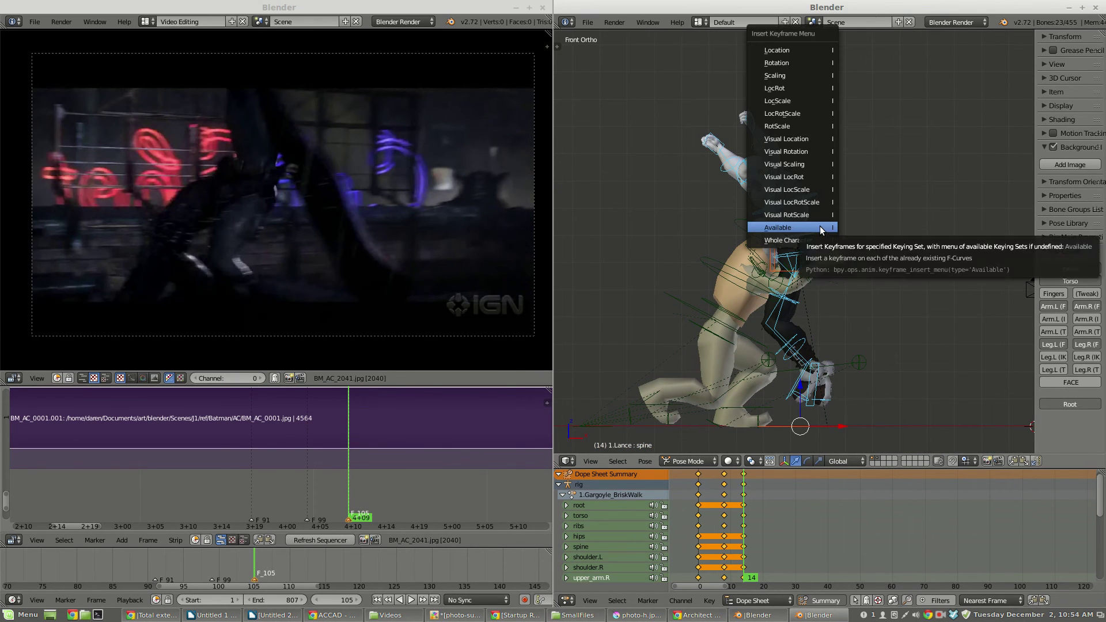
pyautogui.click(773, 62)
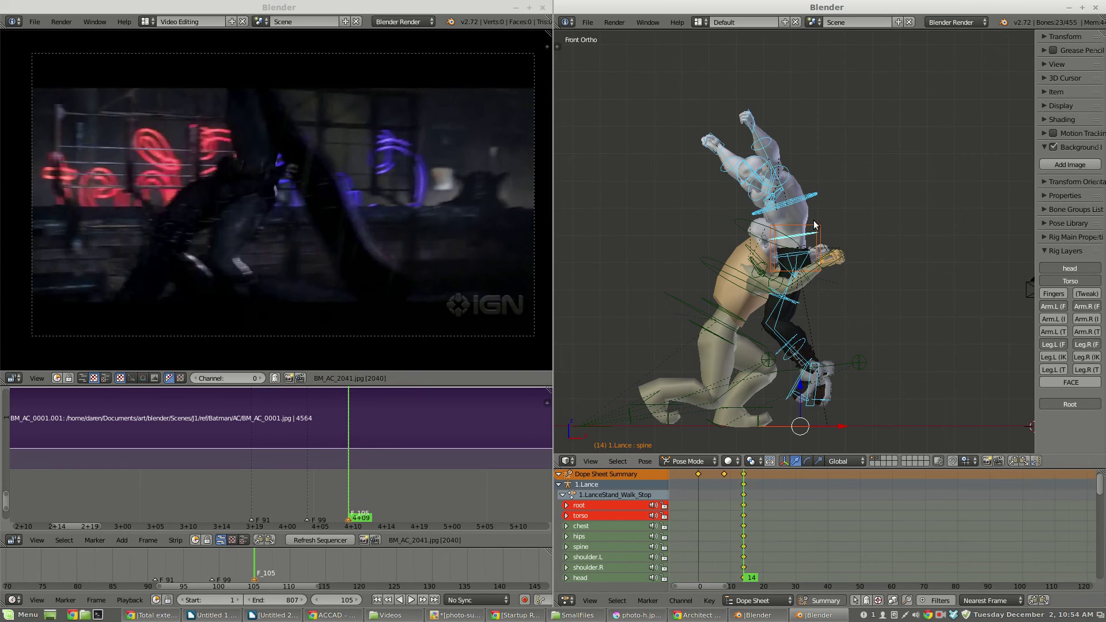
# Step: Select Lance's torso control and insert a keyframe on it at frame 14
pyautogui.rightClick(818, 227)
pyautogui.press('i')
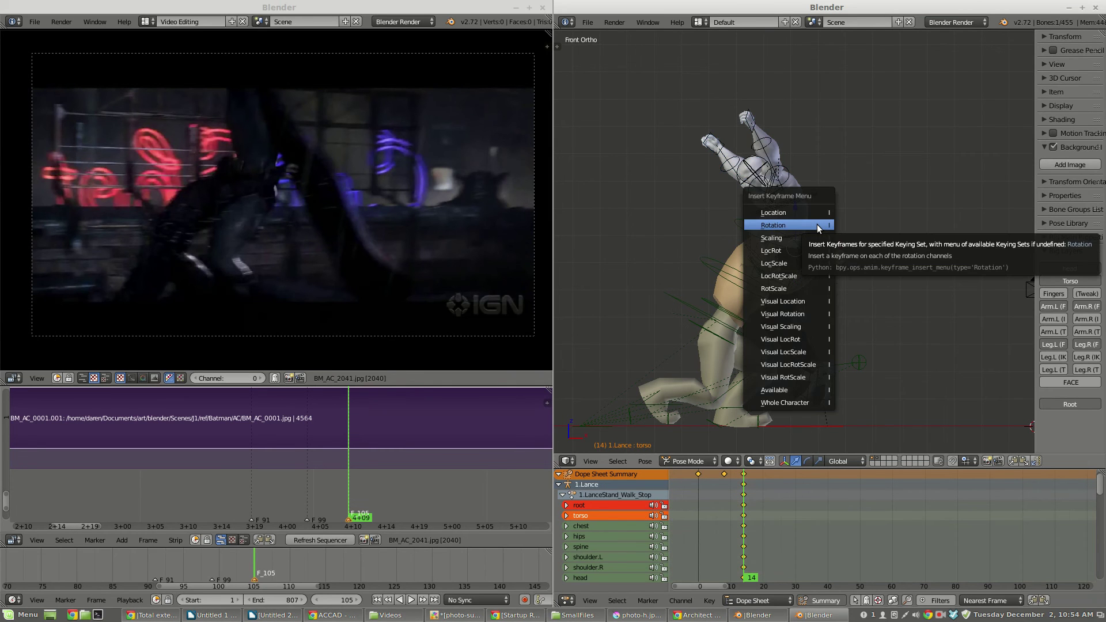
pyautogui.click(802, 221)
# Step: Select all bones of the crouching character's rig and insert a keyframe on their available channels at frame 14
pyautogui.keyDown('shift'); pyautogui.moveTo(819, 248); pyautogui.dragTo(824, 206, button='middle'); pyautogui.keyUp('shift')
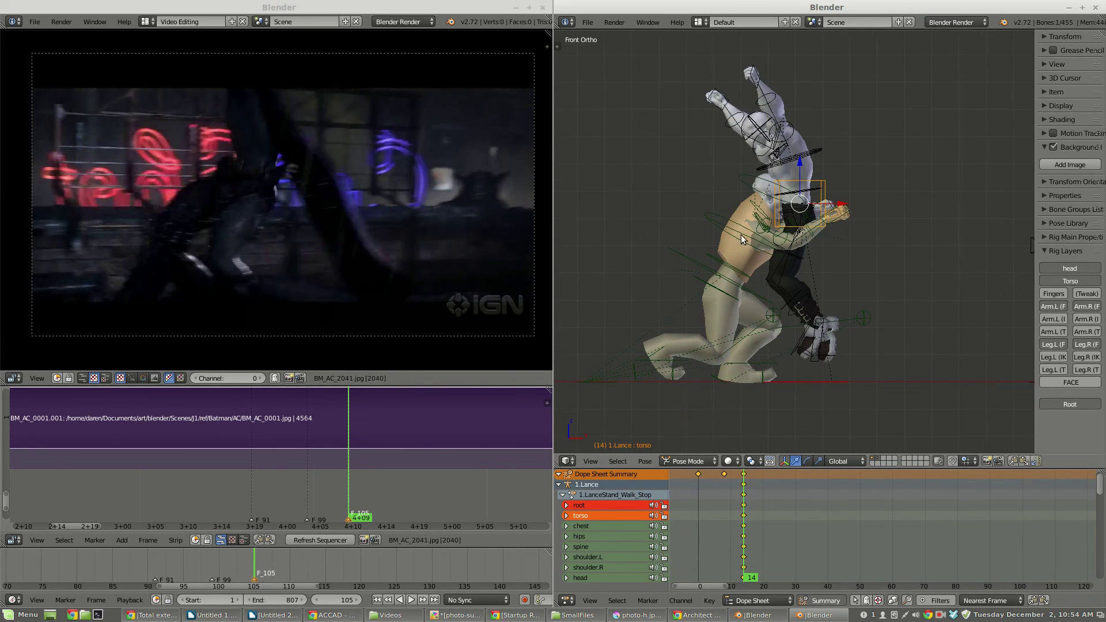
pyautogui.rightClick(728, 229)
pyautogui.press('a')
pyautogui.press('a')
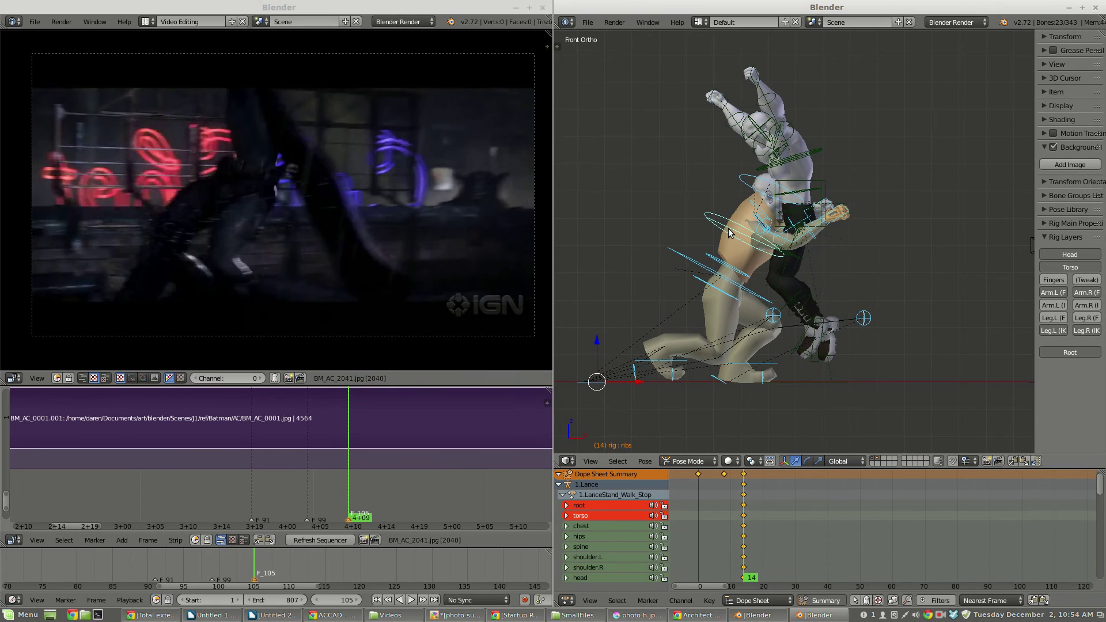
pyautogui.press('i')
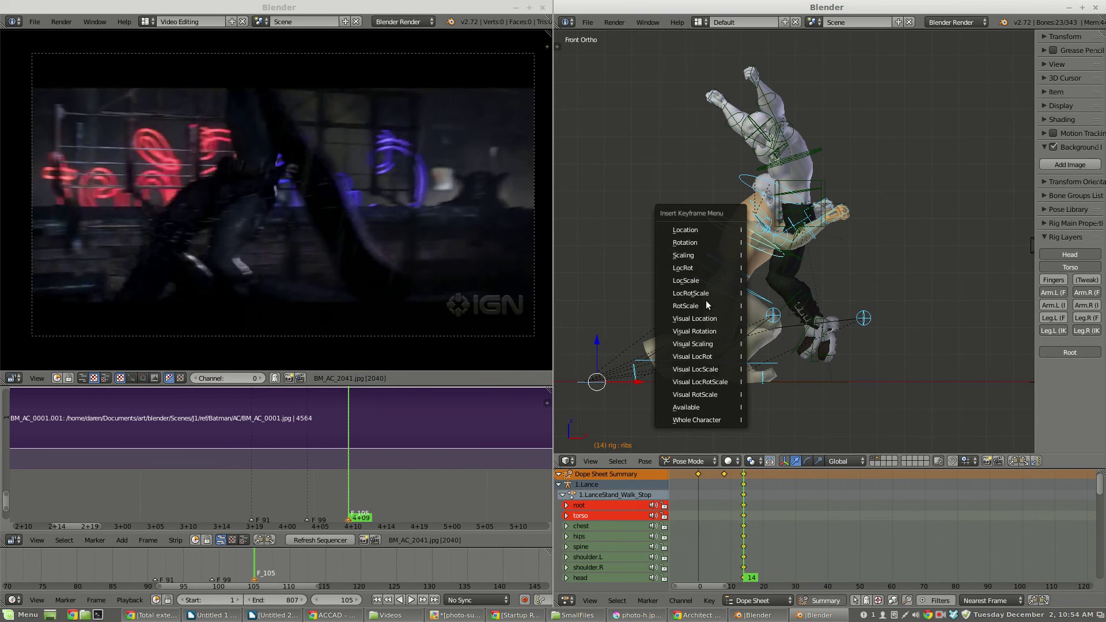
pyautogui.click(699, 406)
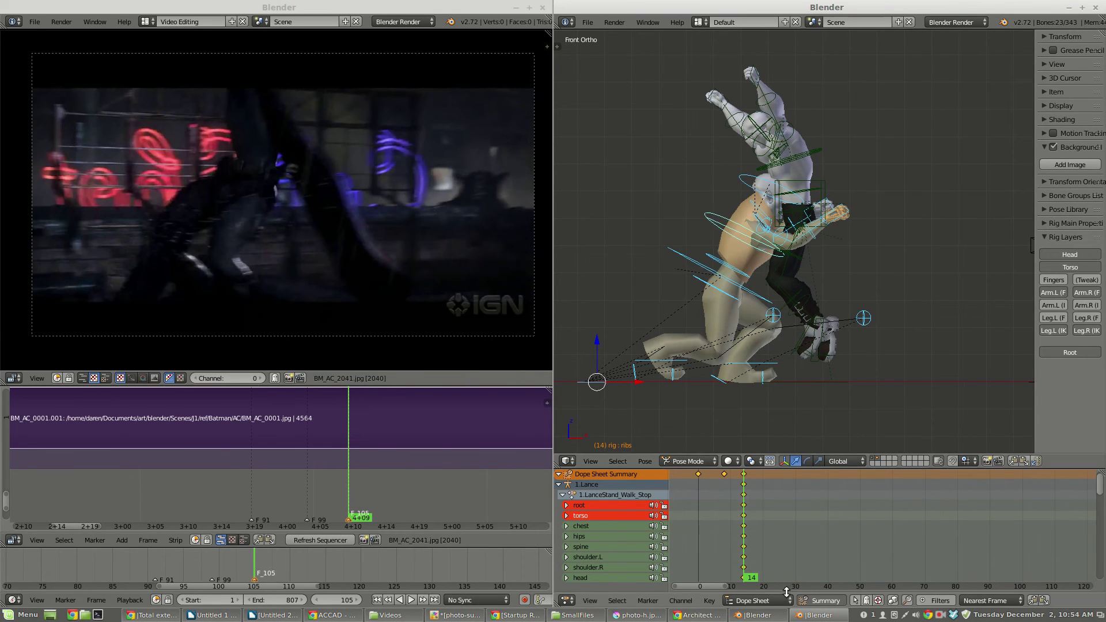
pyautogui.click(856, 600)
pyautogui.moveTo(741, 497)
pyautogui.mouseDown()
pyautogui.moveTo(695, 503)
pyautogui.moveTo(744, 499)
pyautogui.mouseUp()
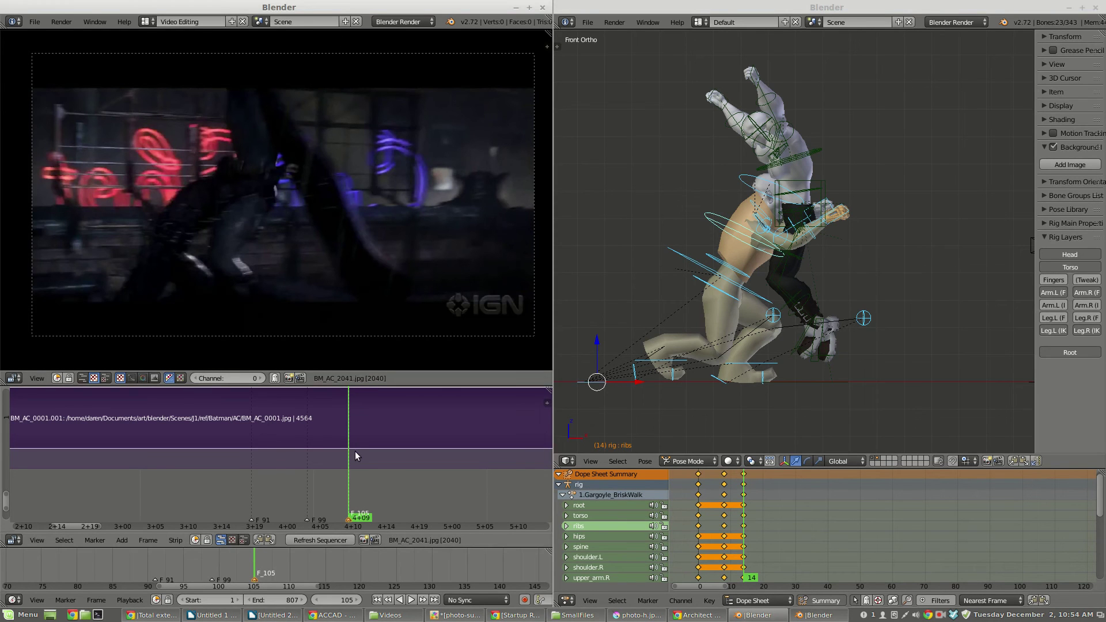
# Step: Advance the reference video to frame 109, mark it CAM, and add a matching marker at frame 18 of the animation
pyautogui.hotkey('alt', 'a')
pyautogui.moveTo(366, 444); pyautogui.dragTo(372, 441)
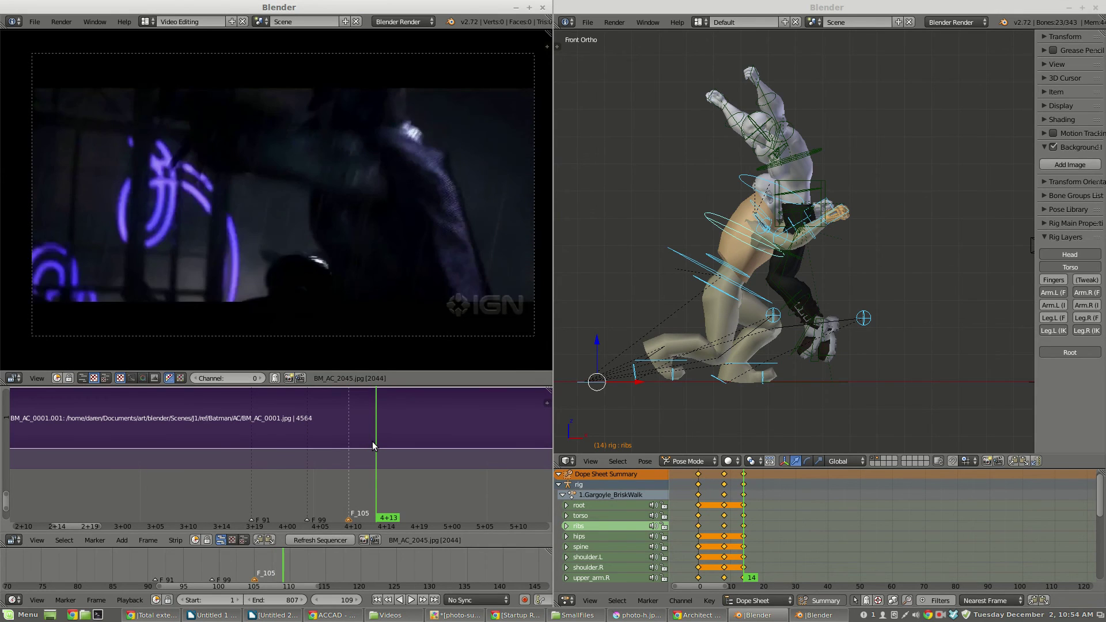
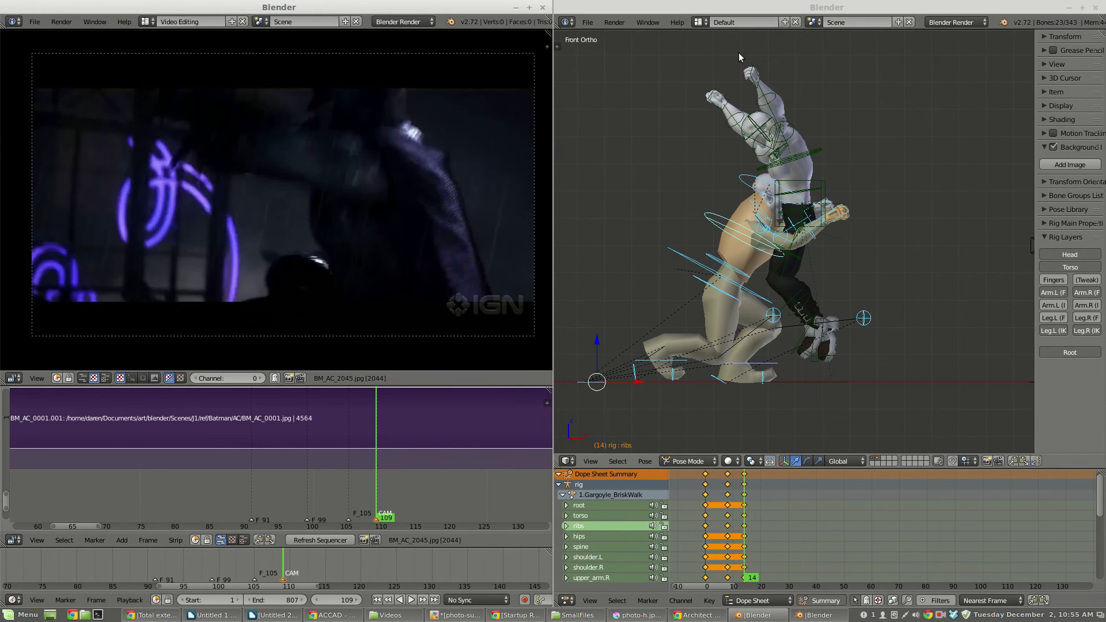
pyautogui.press('Right')
pyautogui.press('Right')
pyautogui.press('Right')
pyautogui.press('Right')
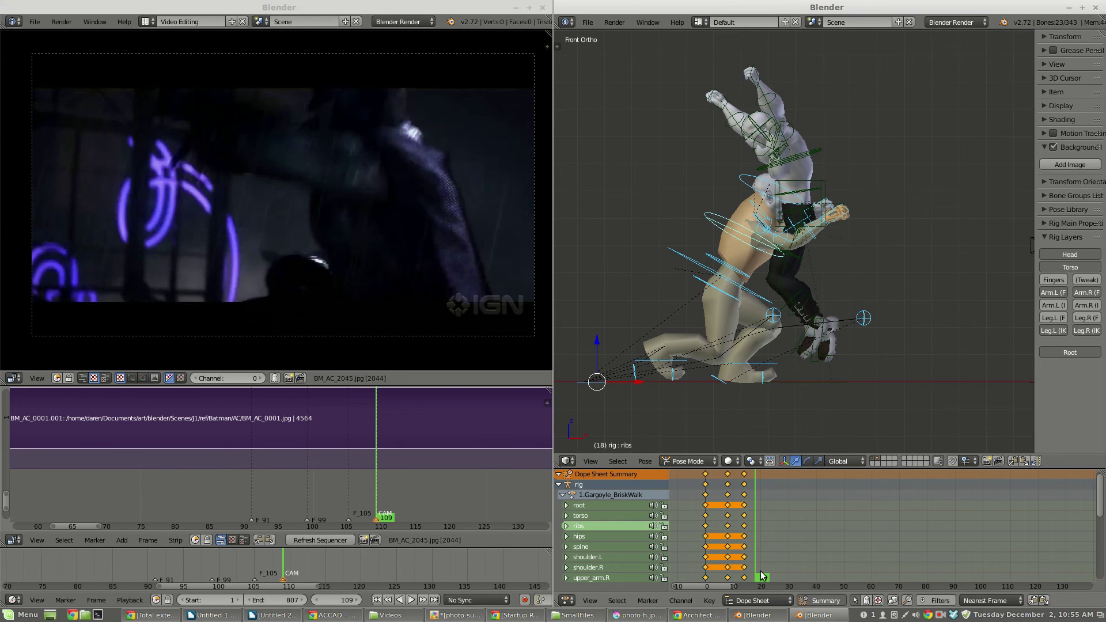
pyautogui.press('m')
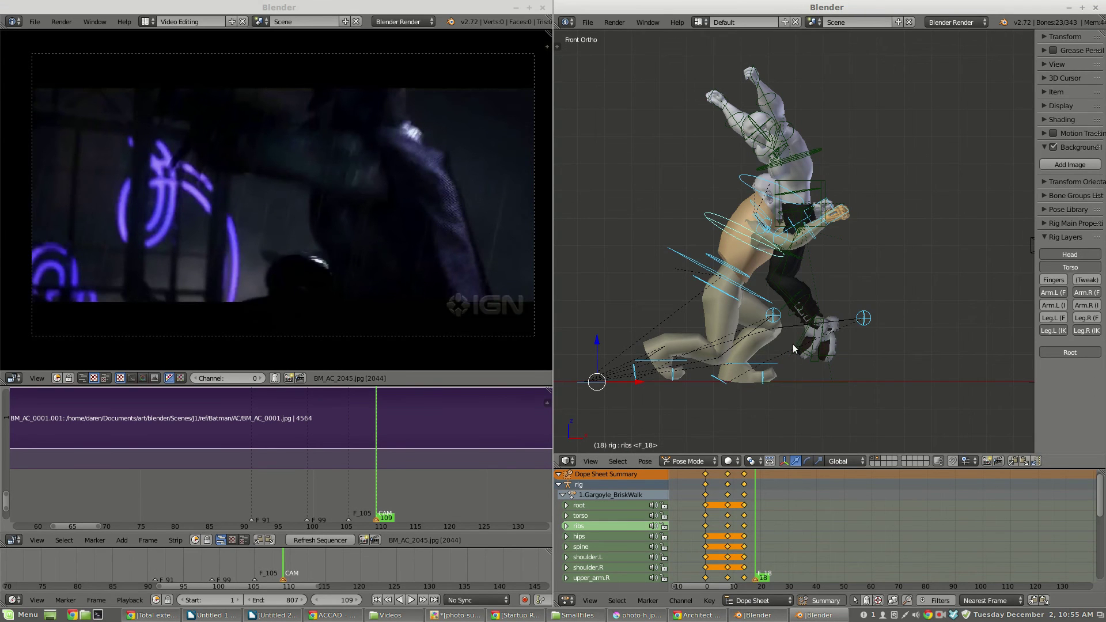
# Step: Look through the camera, leave Pose Mode, and move the camera along global X to bring both characters into the frame
pyautogui.scroll(-2, 789, 343)
pyautogui.hotkey('ctrl', 'Tab')
pyautogui.press('KP_0')
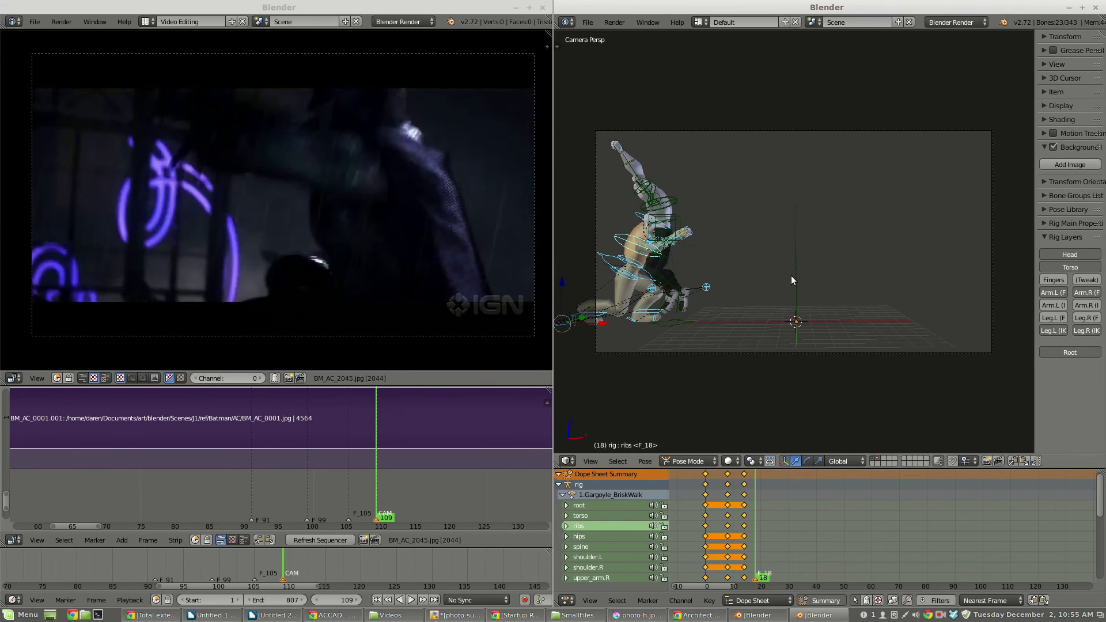
pyautogui.click(763, 129)
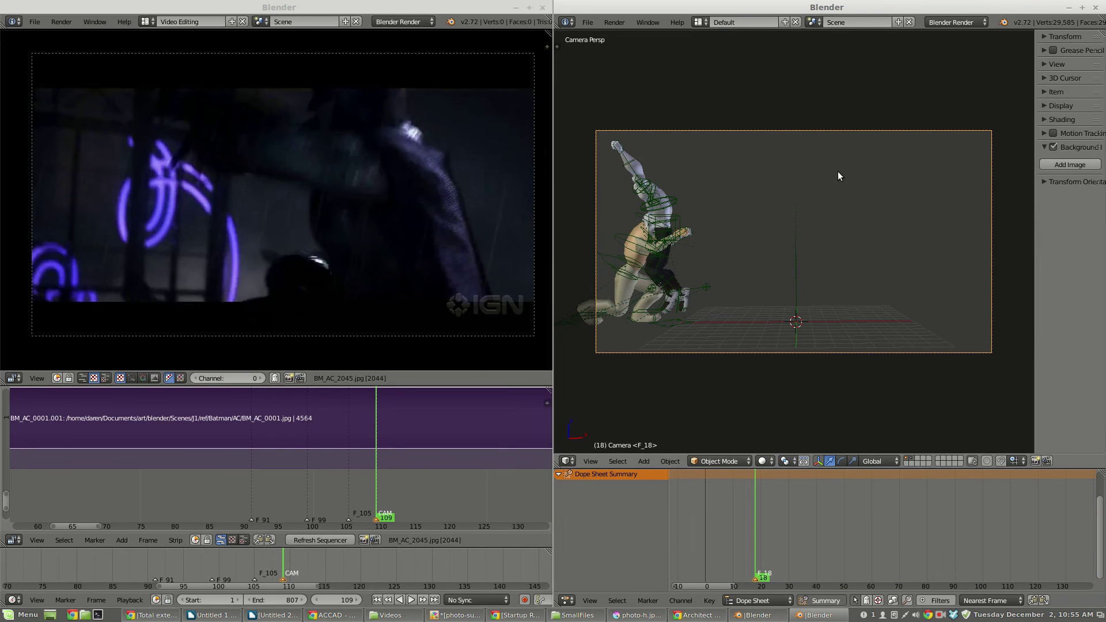
pyautogui.press('g')
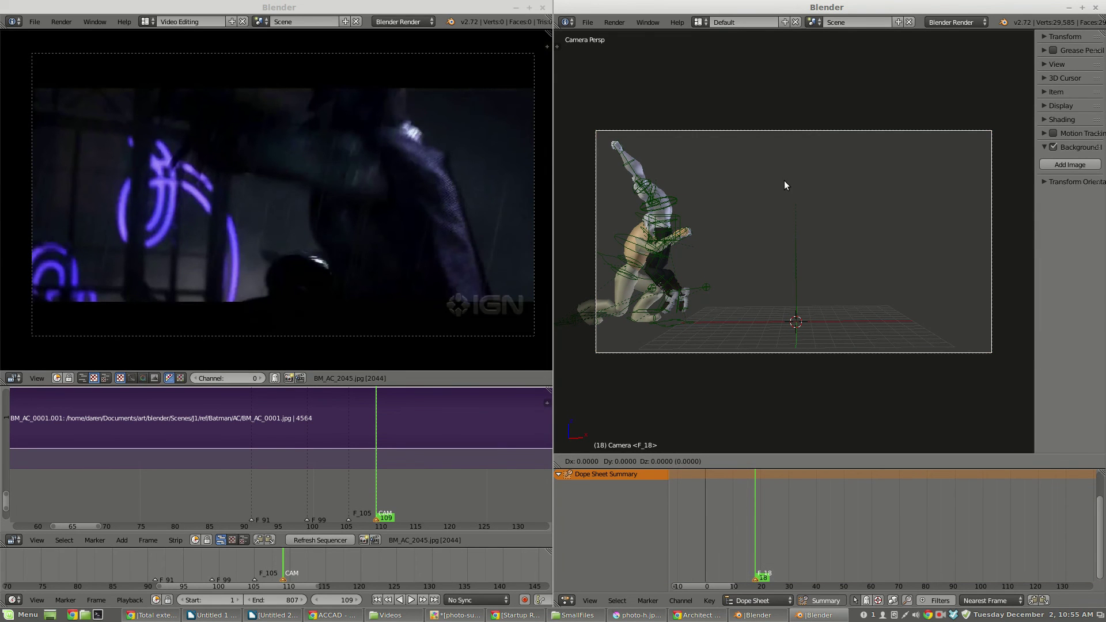
pyautogui.press('x')
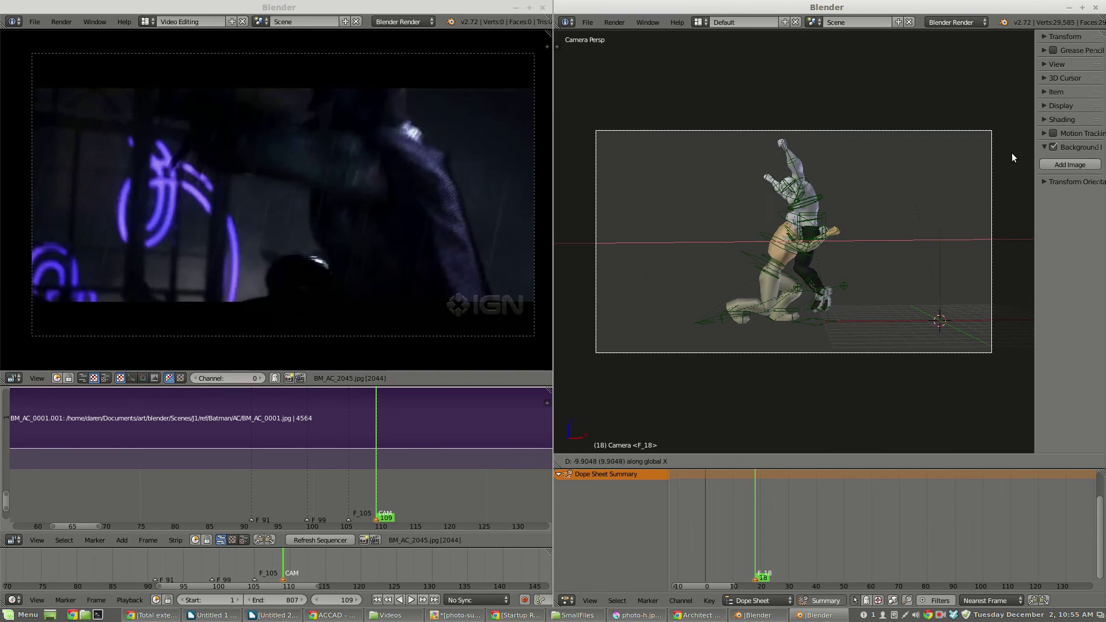
pyautogui.click(971, 156)
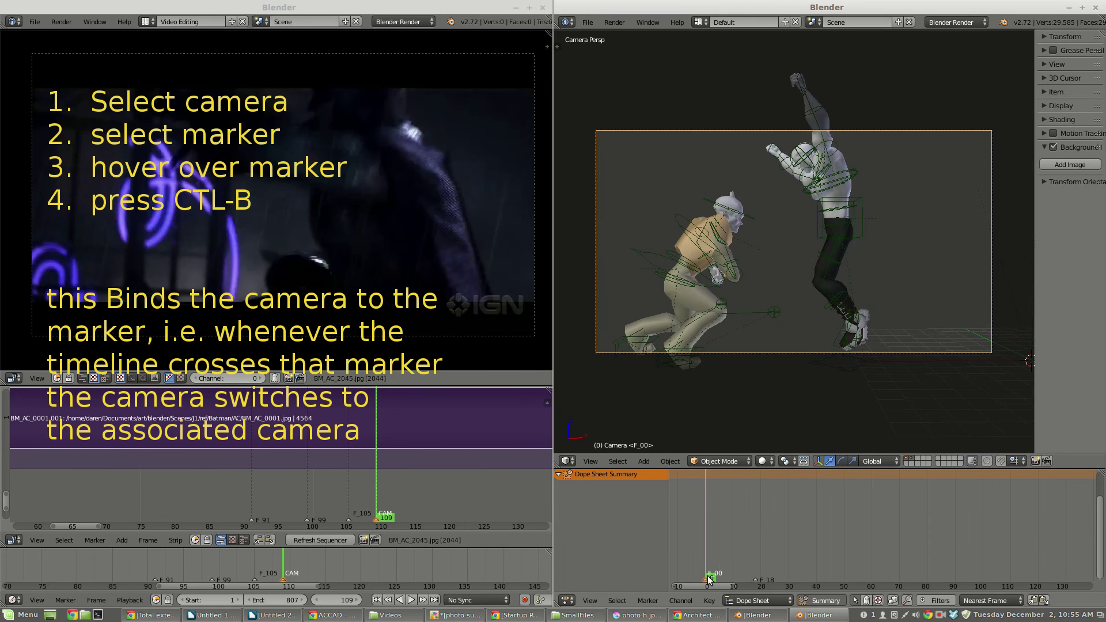
# Step: Select the second camera, Camera.001, and bind it to the F_18 marker at frame 18
pyautogui.click(709, 566)
pyautogui.moveTo(709, 566); pyautogui.dragTo(730, 566)
pyautogui.moveTo(743, 516); pyautogui.dragTo(754, 517)
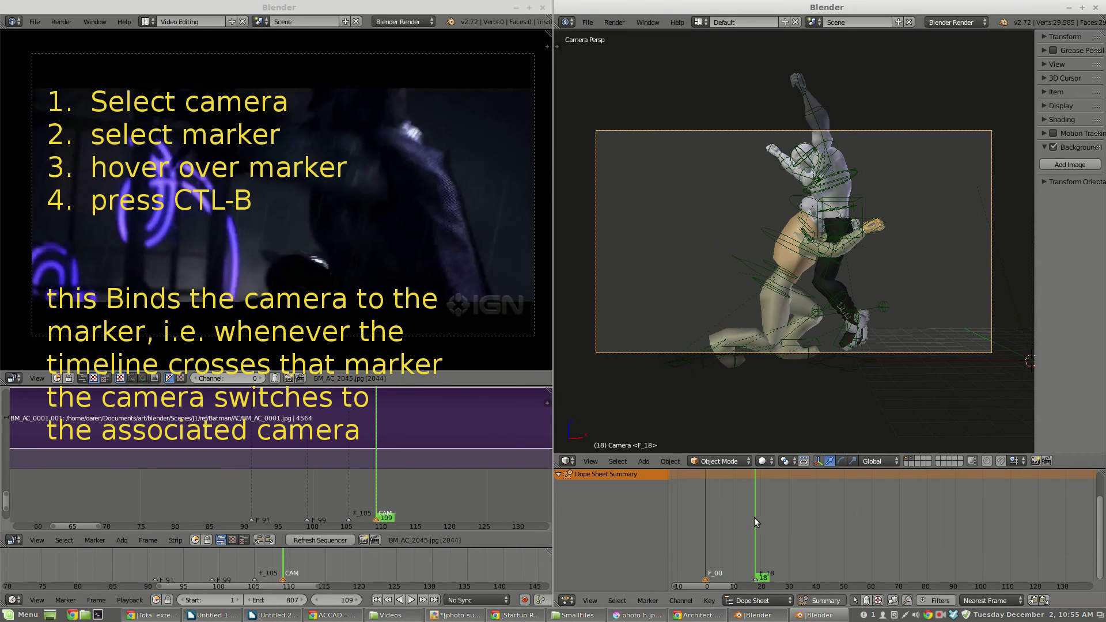
pyautogui.rightClick(755, 579)
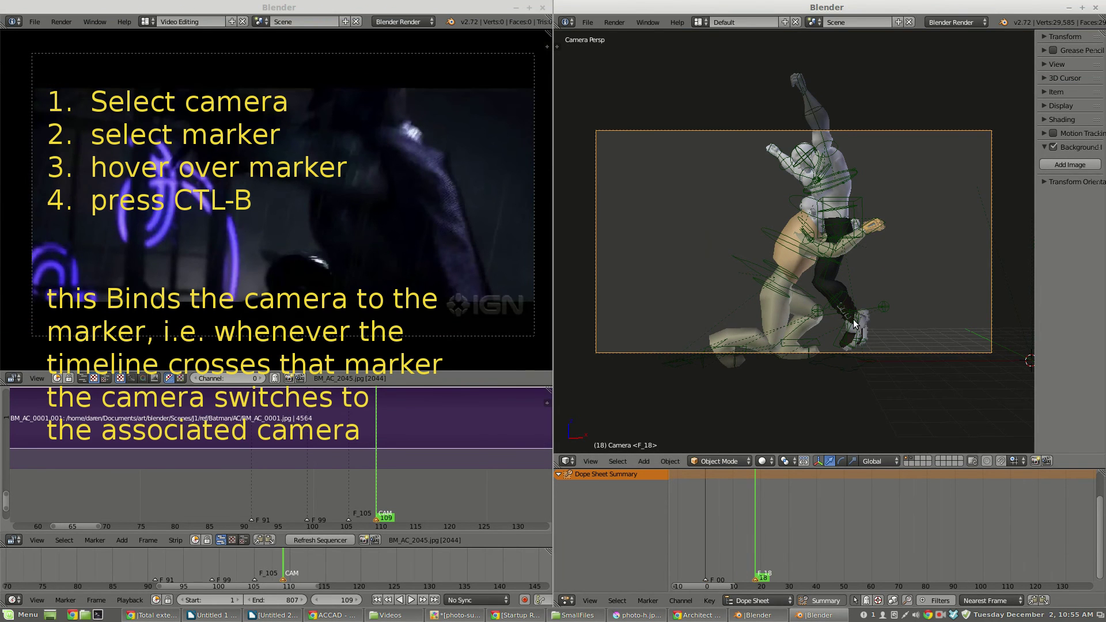
pyautogui.rightClick(889, 315)
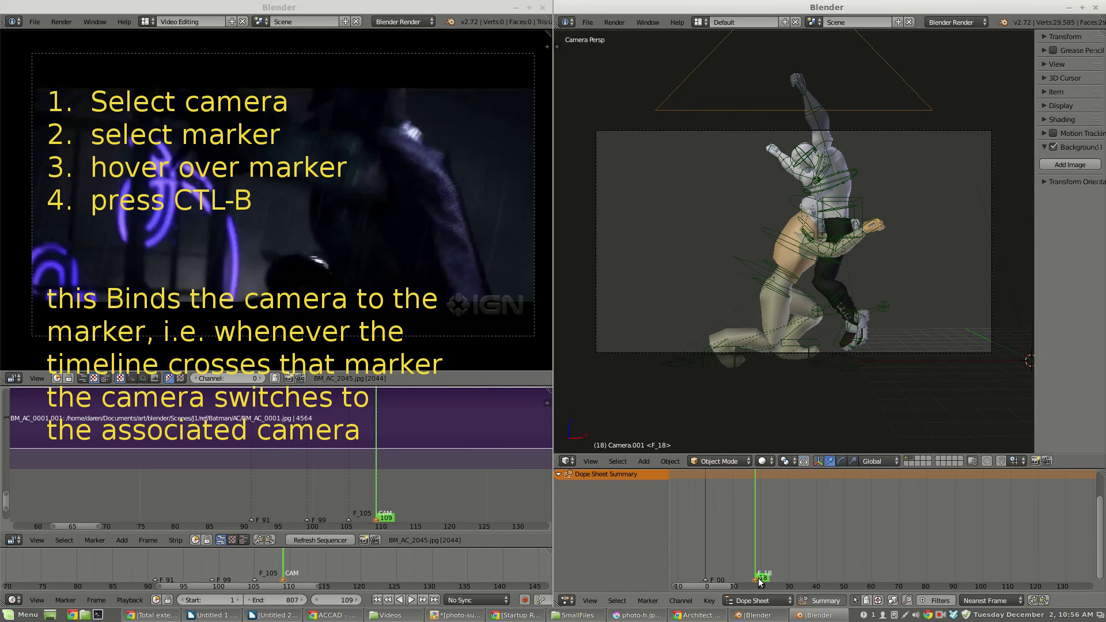
pyautogui.hotkey('ctrl', 'b')
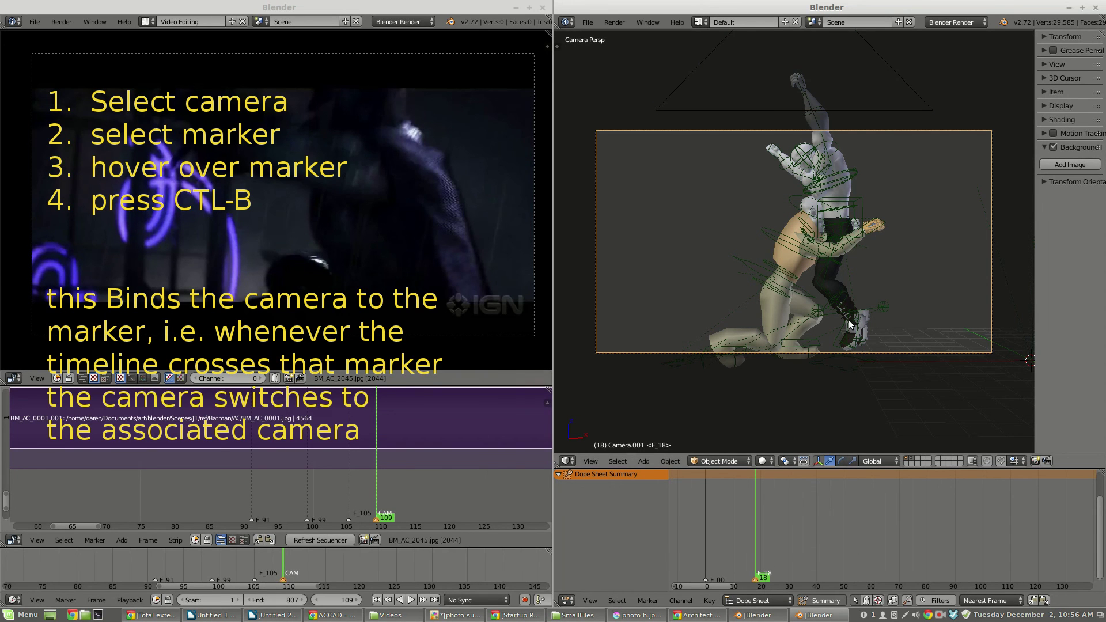
# Step: Move Camera.001 along its local Z toward the characters, and raise it for a closer shot of their upper bodies
pyautogui.press('g')
pyautogui.press('z')
pyautogui.press('z')
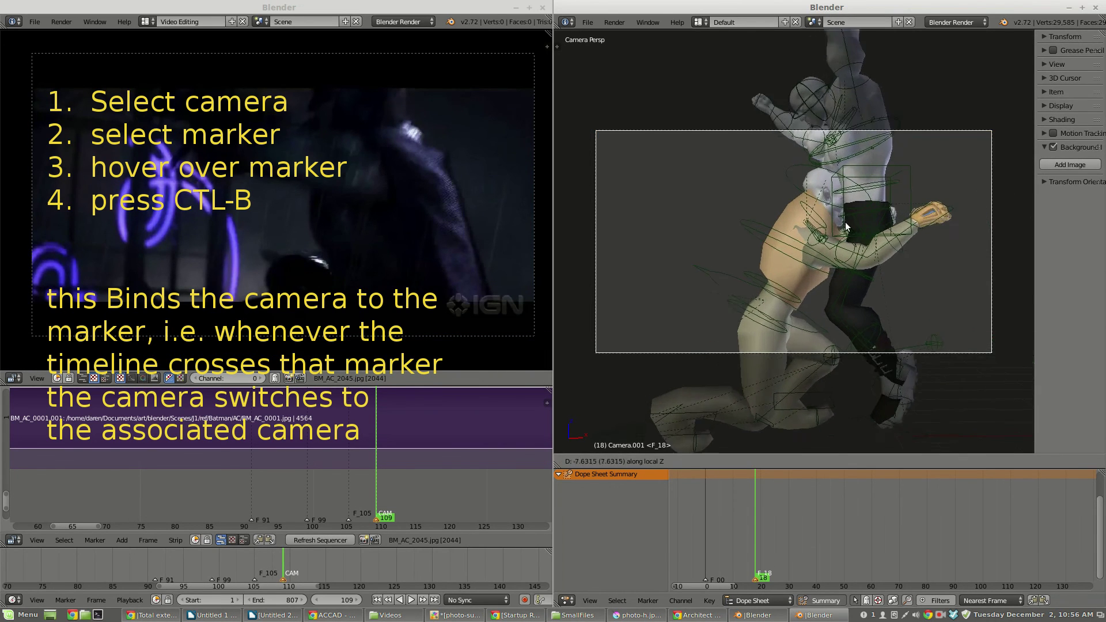
pyautogui.click(876, 244)
pyautogui.press('g')
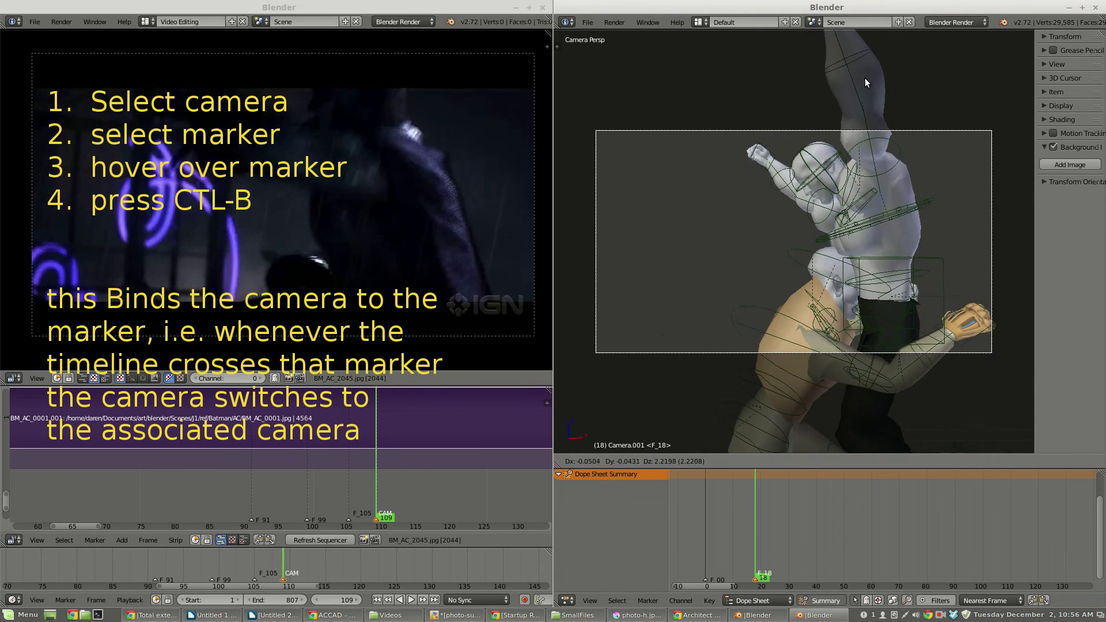
pyautogui.click(879, 207)
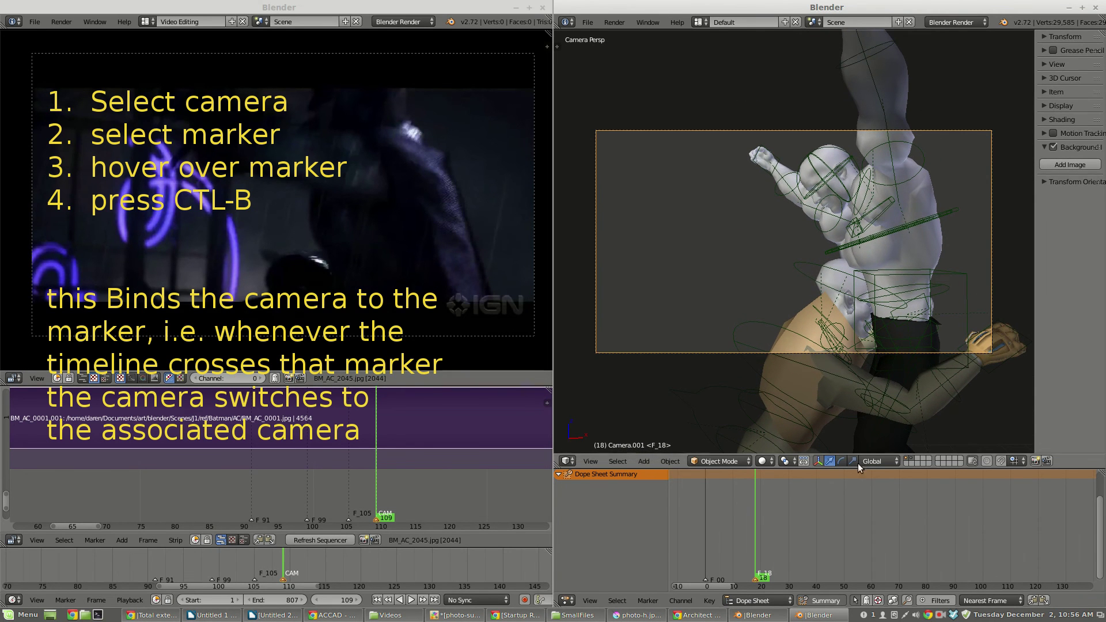
# Step: Scrub between the F_00 and F_18 markers to check the switch between the two bound cameras
pyautogui.moveTo(765, 511); pyautogui.dragTo(707, 512)
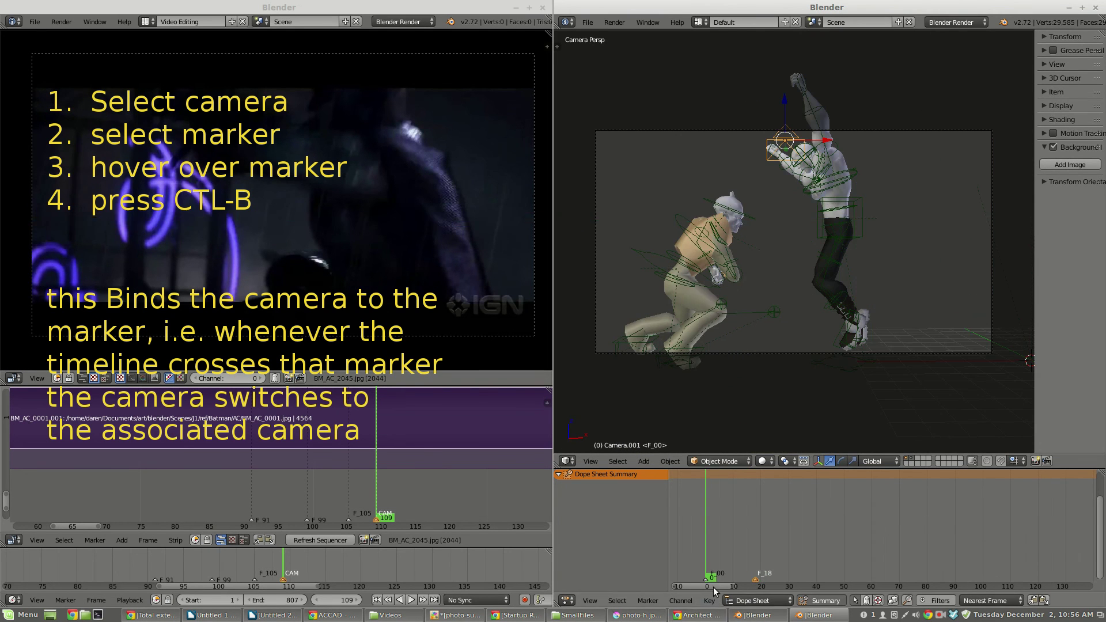
pyautogui.rightClick(710, 577)
pyautogui.moveTo(711, 533); pyautogui.dragTo(756, 537)
pyautogui.rightClick(759, 578)
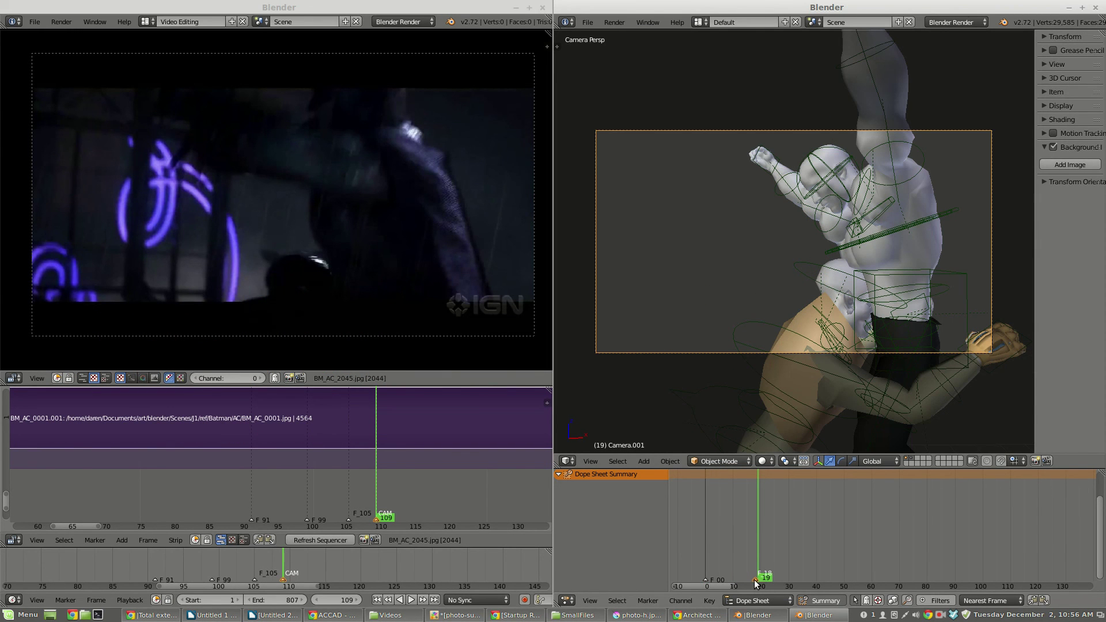
pyautogui.click(706, 523)
pyautogui.moveTo(706, 523); pyautogui.dragTo(753, 543)
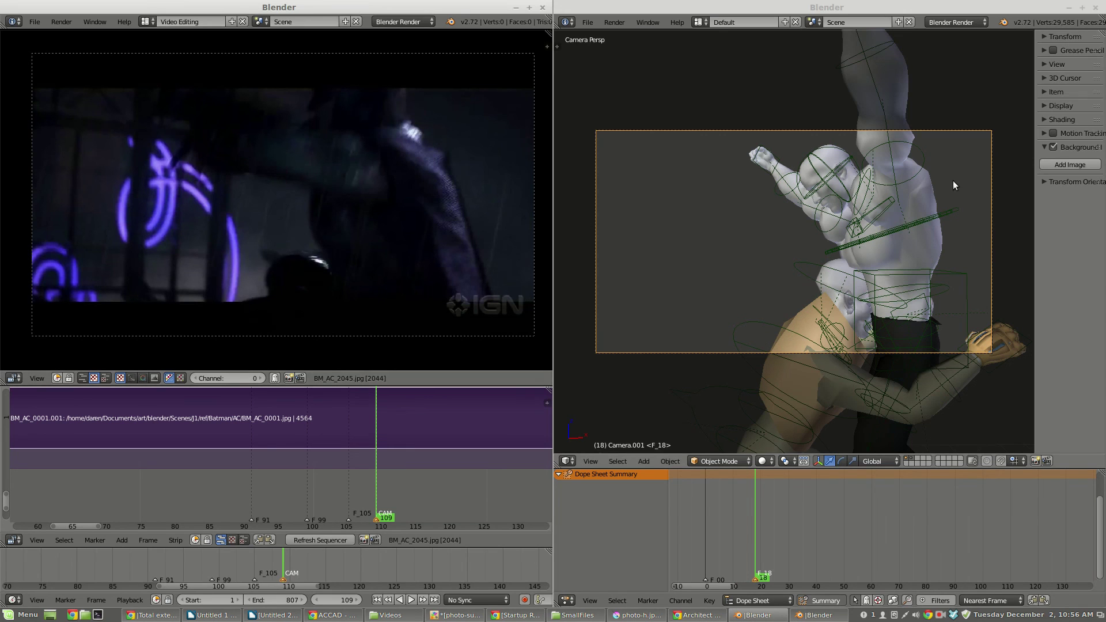
# Step: At frame 18, rotate Lance's right upper arm forward and down, and turn his chest with a trackball rotation
pyautogui.rightClick(920, 165)
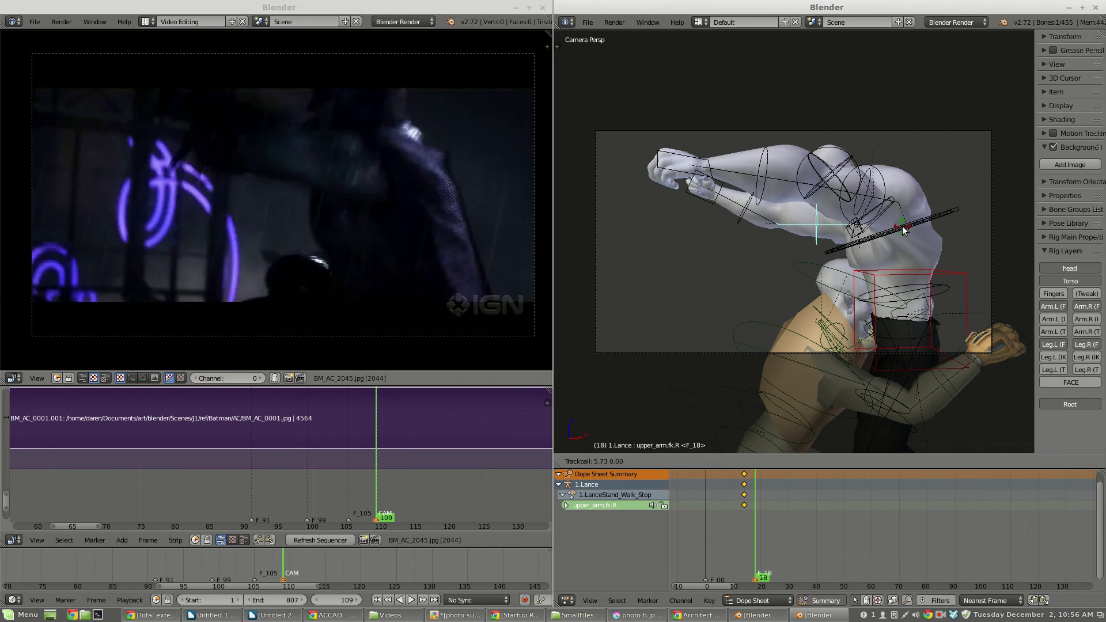
pyautogui.click(905, 230)
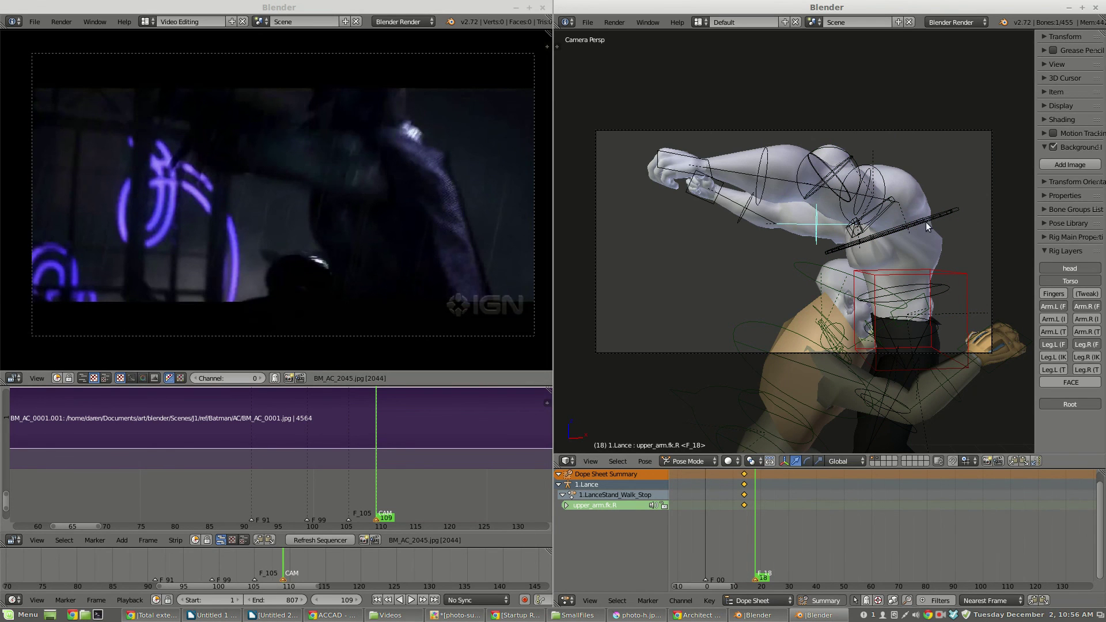
pyautogui.rightClick(932, 215)
pyautogui.press('r')
pyautogui.press('r')
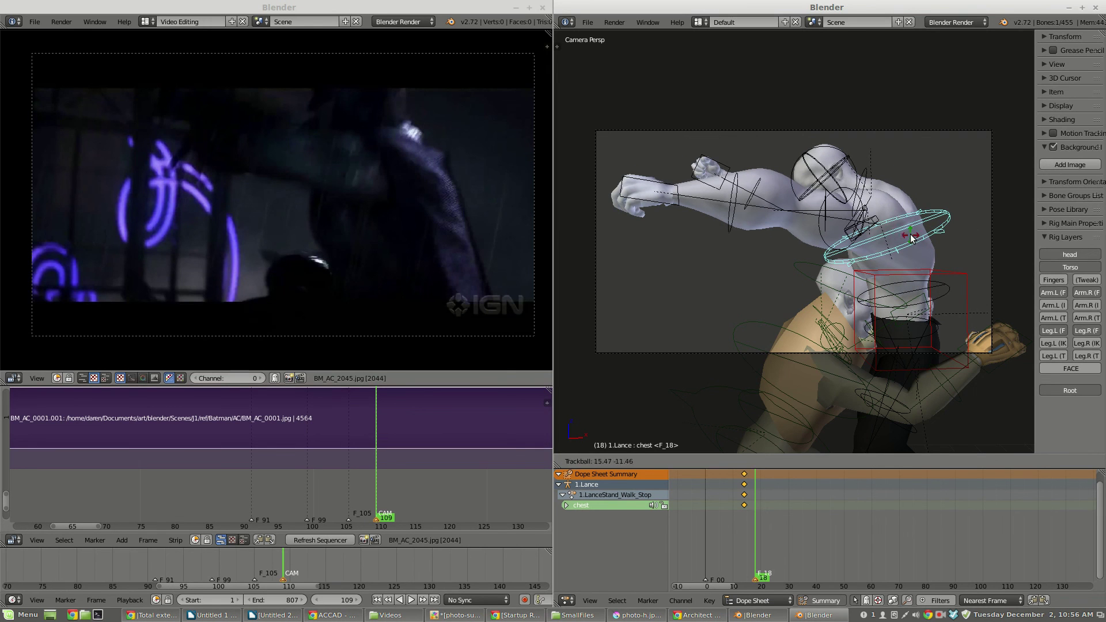
pyautogui.click(910, 237)
# Step: Tilt Lance's head downward and rotate his hips at frame 18
pyautogui.rightClick(847, 151)
pyautogui.press('r')
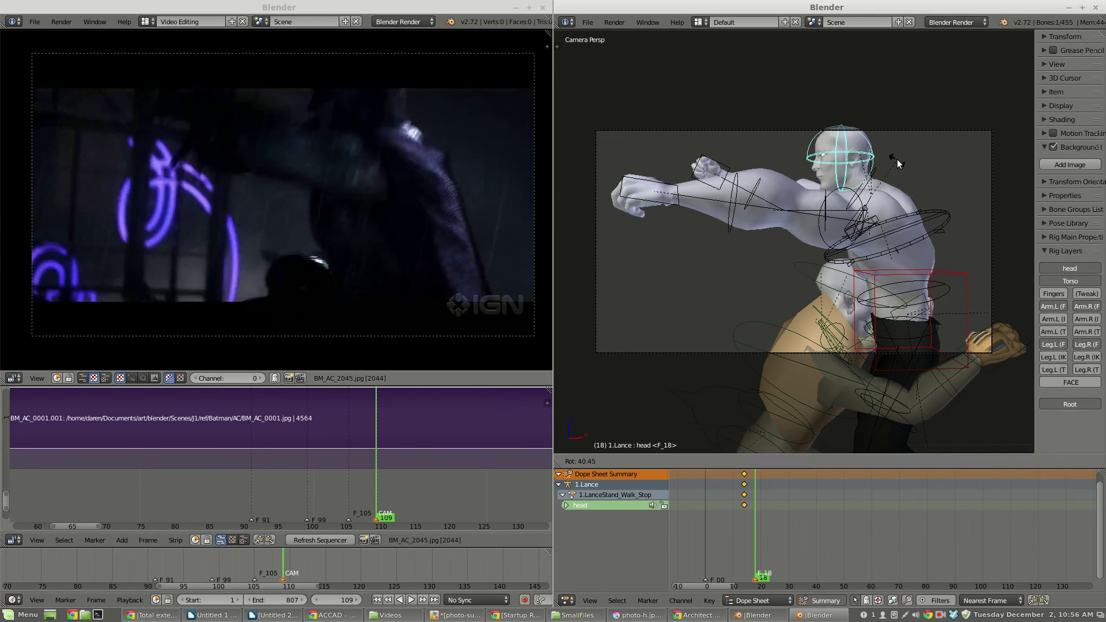
pyautogui.click(852, 165)
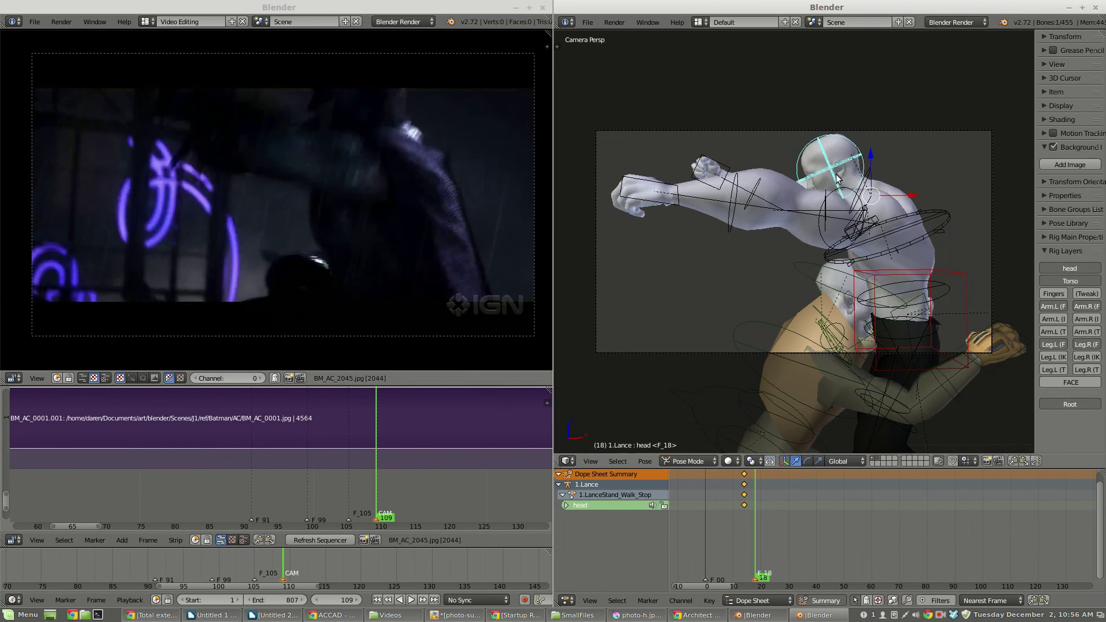
pyautogui.rightClick(922, 359)
pyautogui.press('r')
pyautogui.click(962, 372)
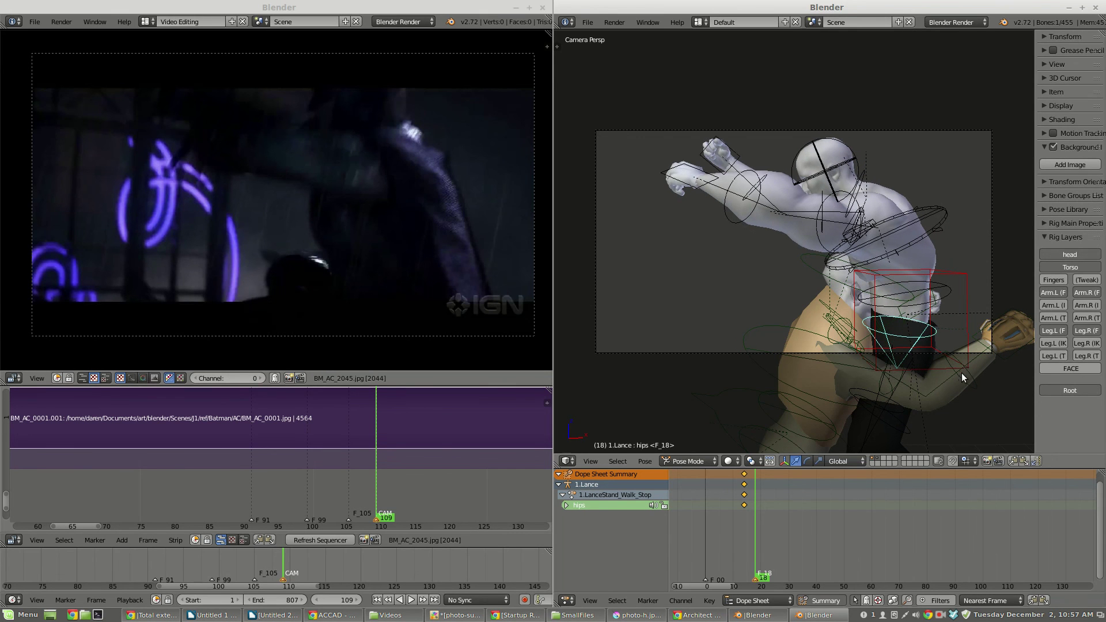
# Step: Keyframe all of Lance's bones and the crouching rig's available channels at frame 18, and scrub back to frame 0
pyautogui.press('a')
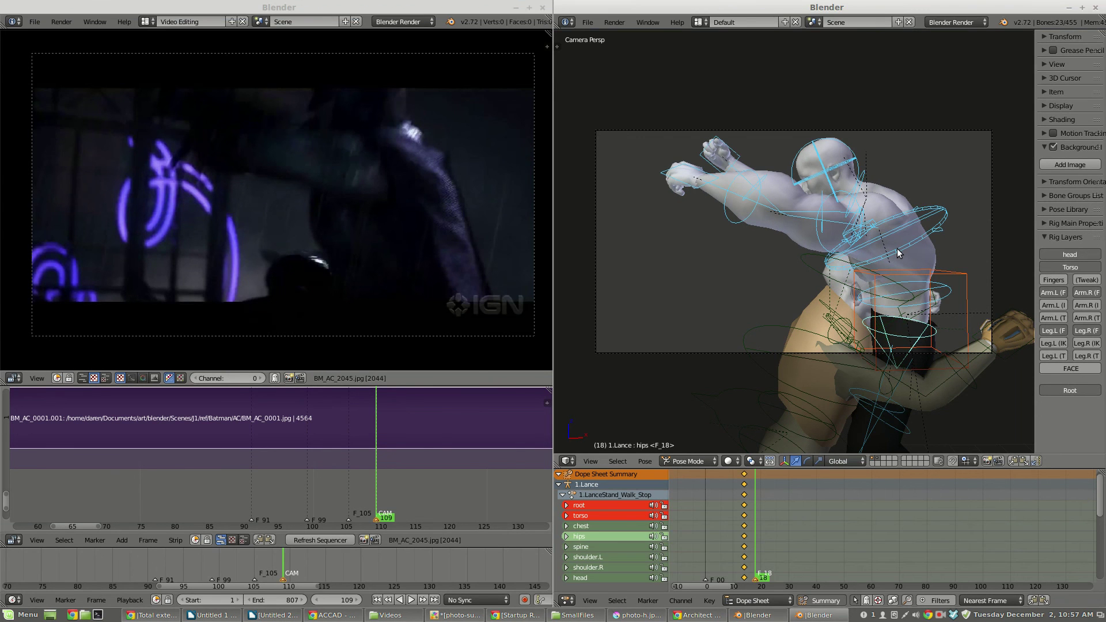
pyautogui.press('i')
pyautogui.click(897, 250)
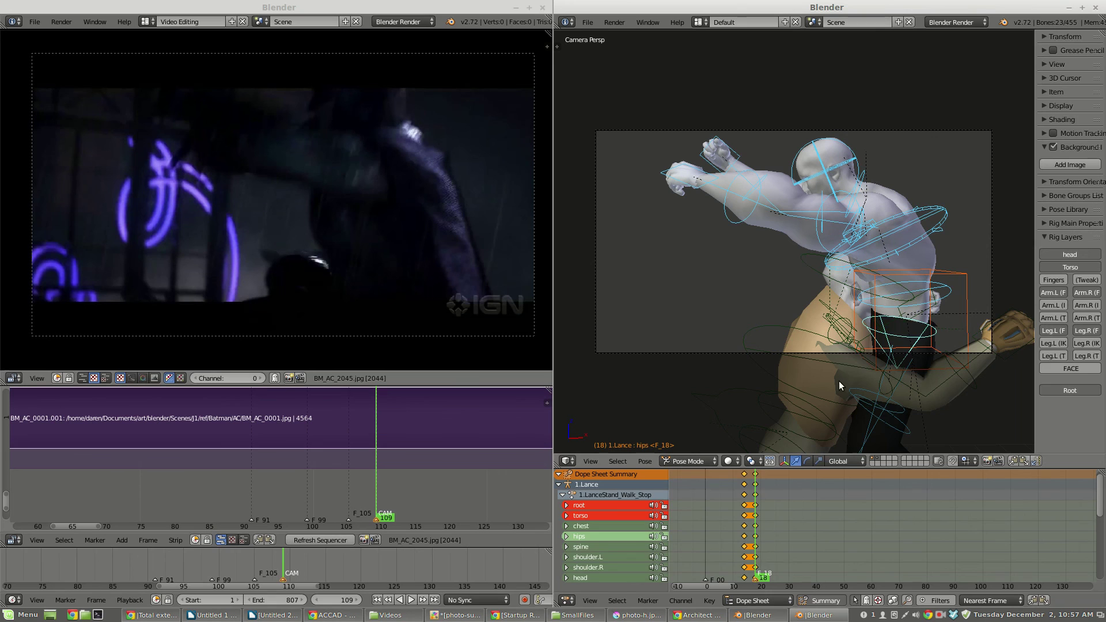
pyautogui.rightClick(794, 324)
pyautogui.press('i')
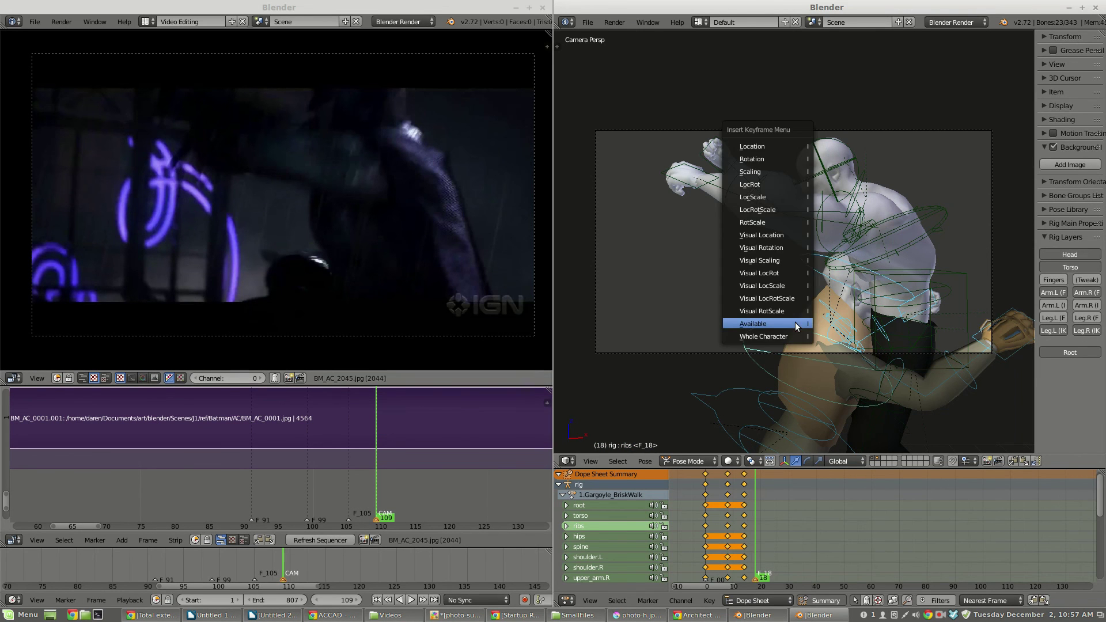
pyautogui.click(794, 323)
pyautogui.moveTo(751, 493); pyautogui.dragTo(705, 487)
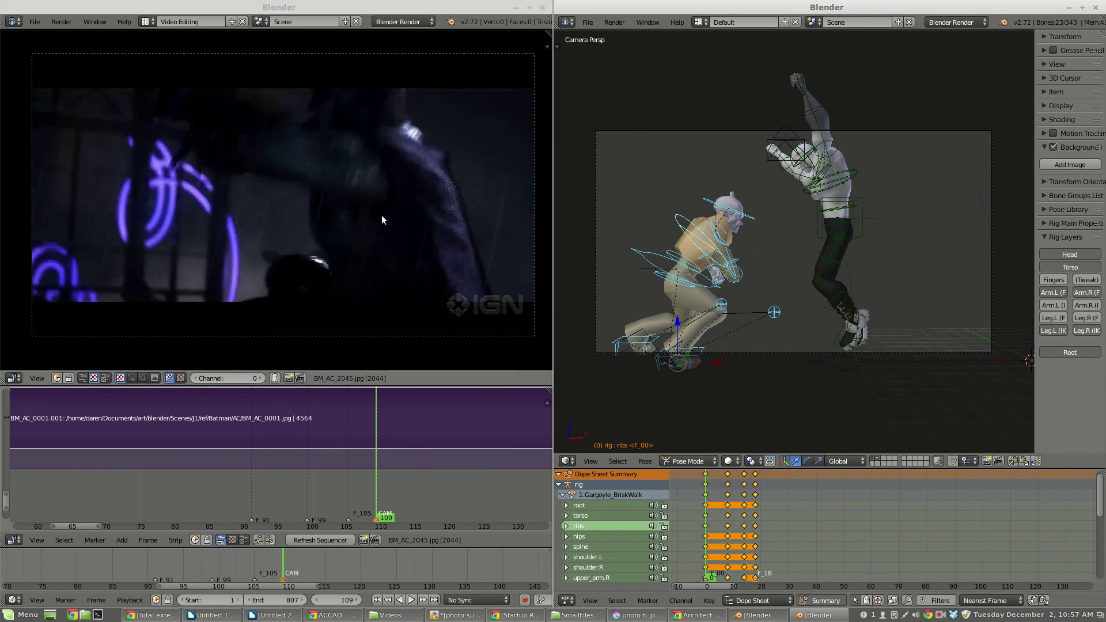
# Step: Advance the reference to frame 114, mark it F_114, and move the animation to the matching frame 23
pyautogui.click(410, 462)
pyautogui.moveTo(749, 510); pyautogui.dragTo(776, 513)
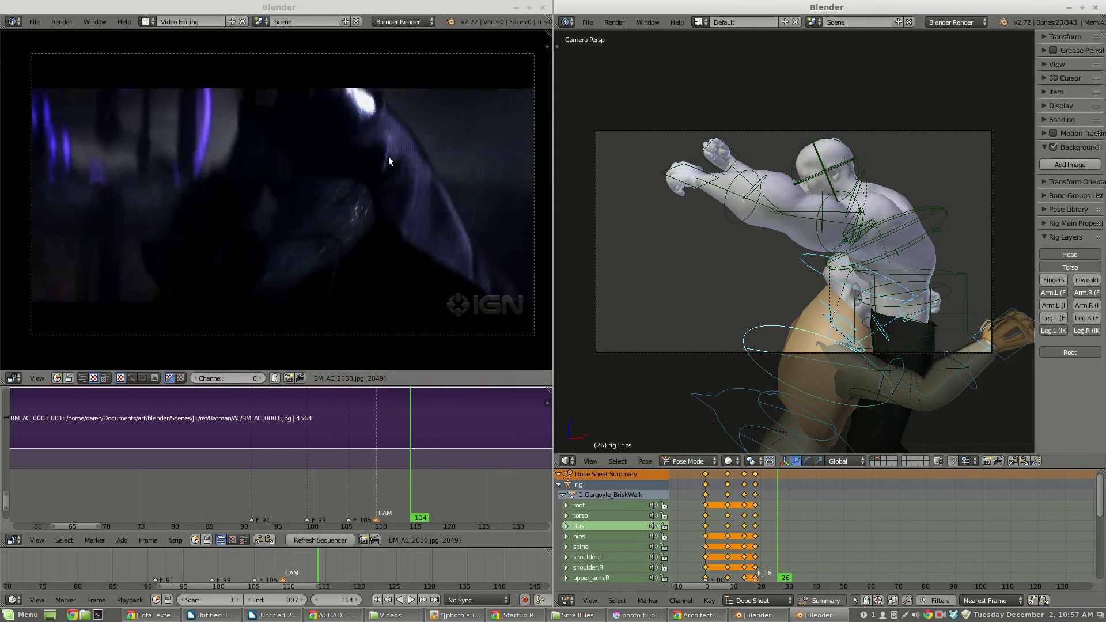
pyautogui.click(386, 6)
pyautogui.press('m')
pyautogui.moveTo(766, 530)
pyautogui.mouseDown()
pyautogui.moveTo(756, 531)
pyautogui.moveTo(768, 530)
pyautogui.mouseUp()
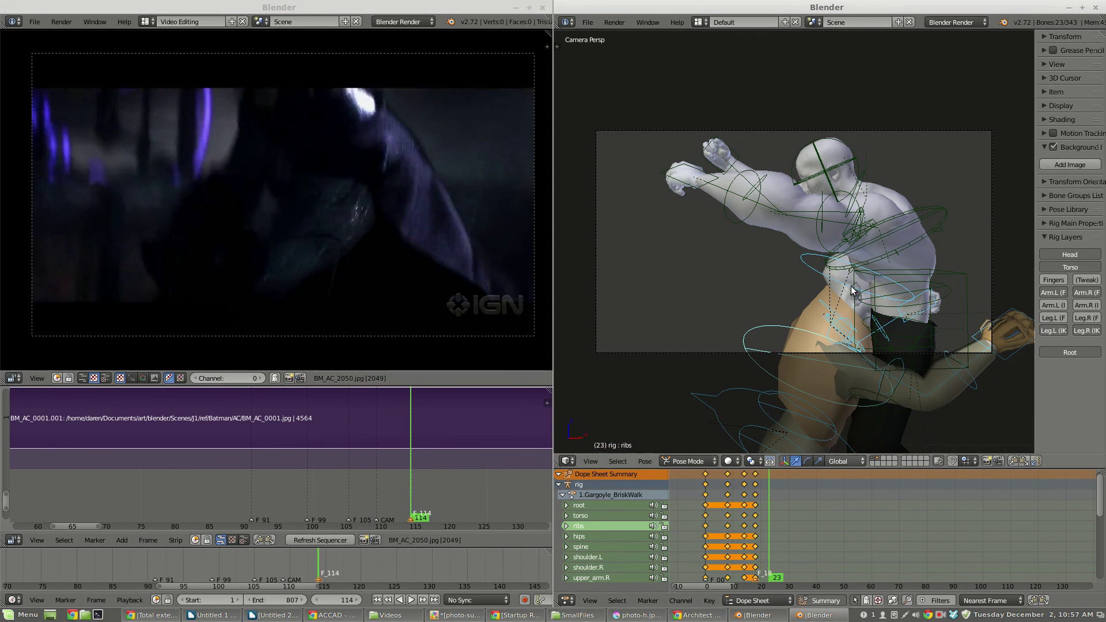
# Step: At frame 23, bend Lance's chest forward and swing his left upper arm down
pyautogui.rightClick(896, 252)
pyautogui.press('r')
pyautogui.click(862, 224)
pyautogui.rightClick(807, 258)
pyautogui.press('r')
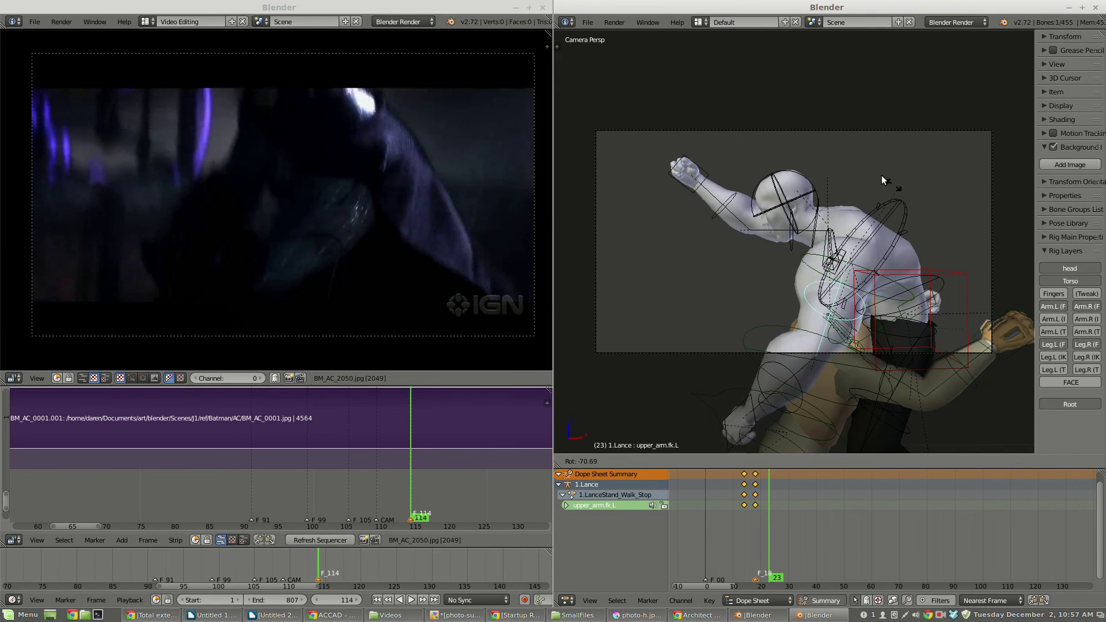
pyautogui.click(861, 199)
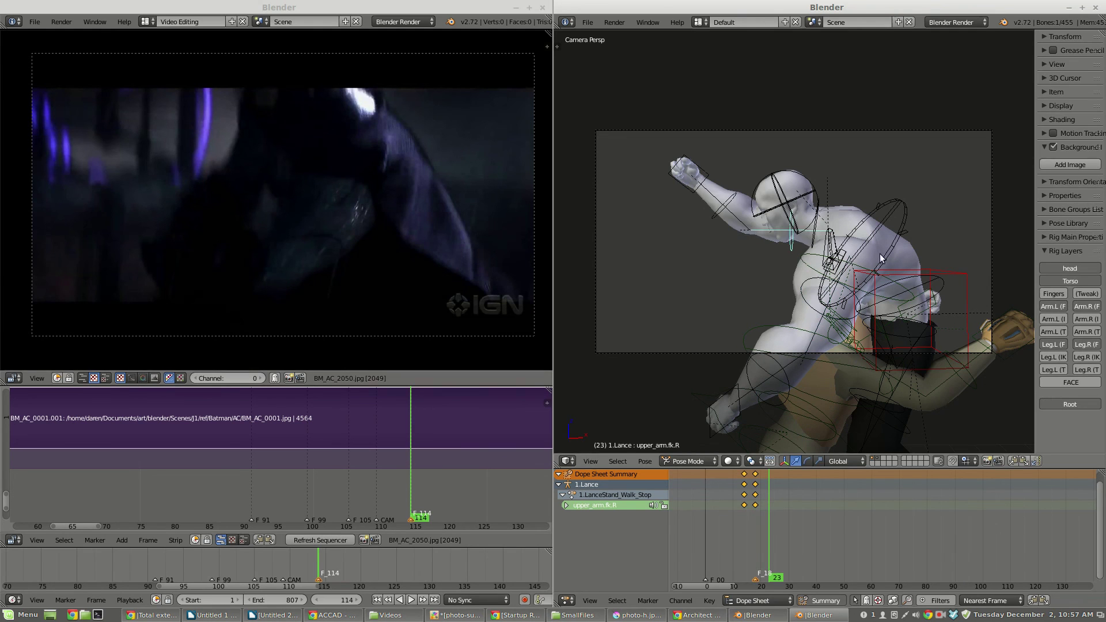
# Step: Swing Lance's right upper arm down as well, and rotate his head to face downward at frame 23
pyautogui.press('r')
pyautogui.click(864, 176)
pyautogui.rightClick(807, 191)
# Step: Select all of Lance's bones, insert a keyframe at frame 23, and scrub back to around frame 13 to review the motion
pyautogui.press('a')
pyautogui.press('a')
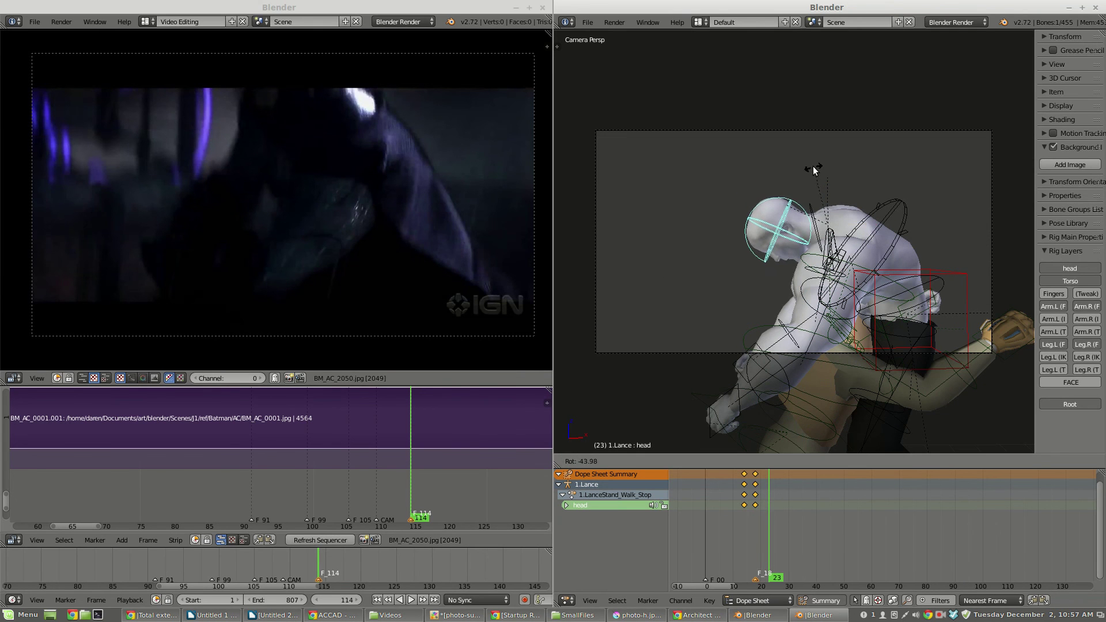
pyautogui.click(760, 493)
pyautogui.click(742, 489)
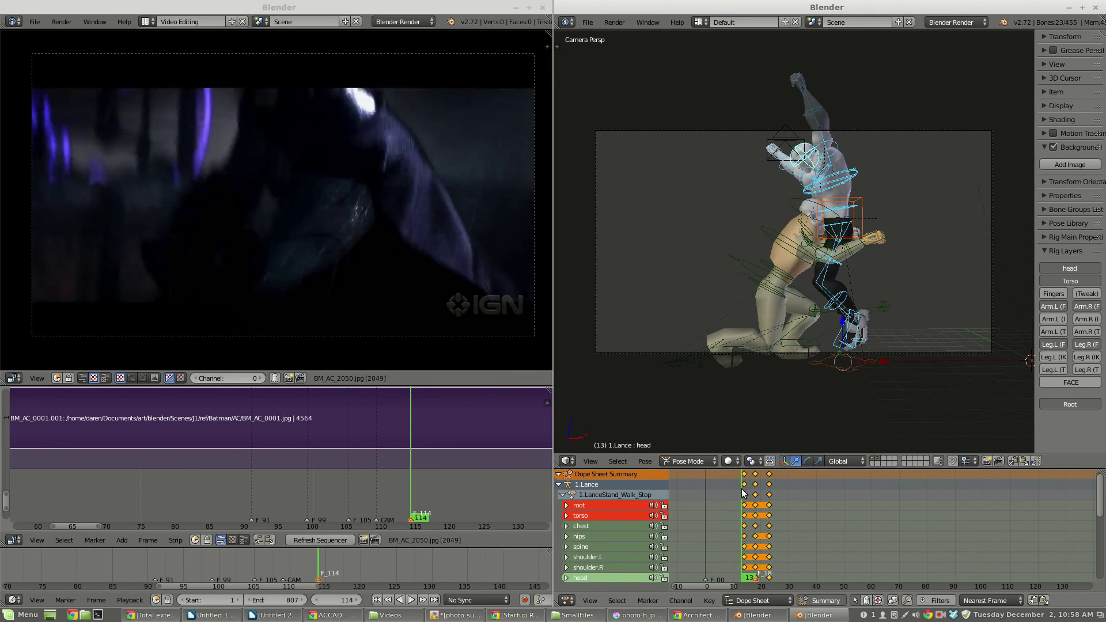